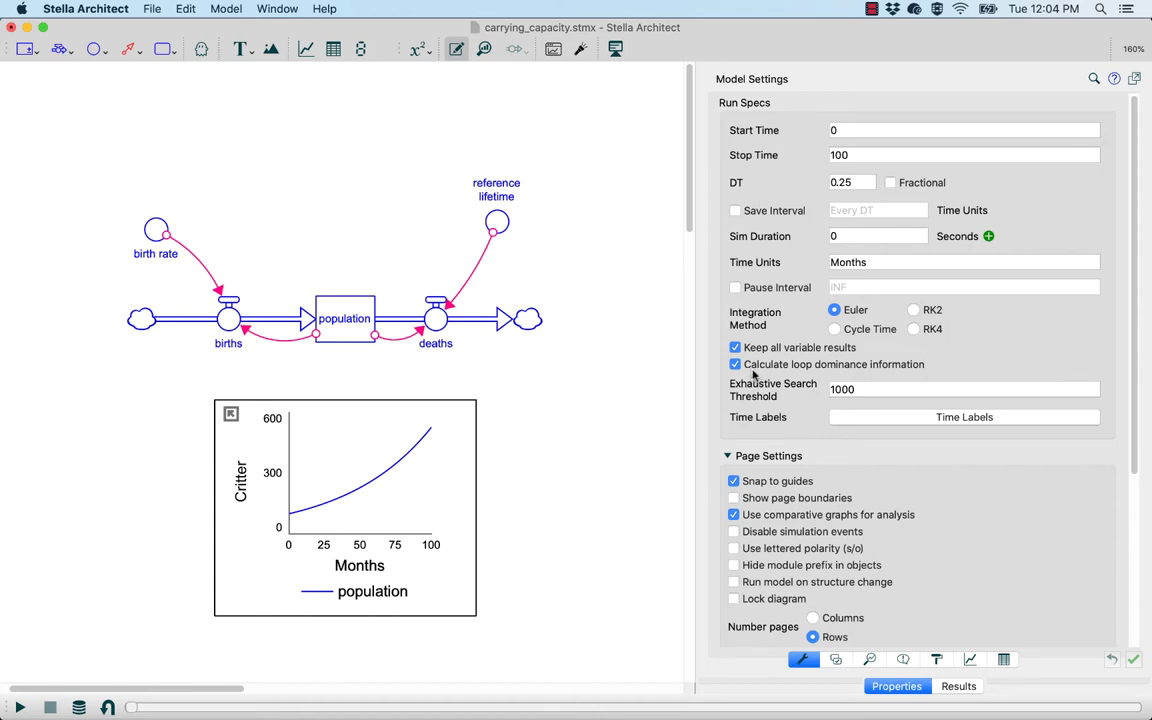
Run the simulation and plot both the R1 and B1 loops together in the loop dominance graph.
{"action": "key", "text": "super+r"}
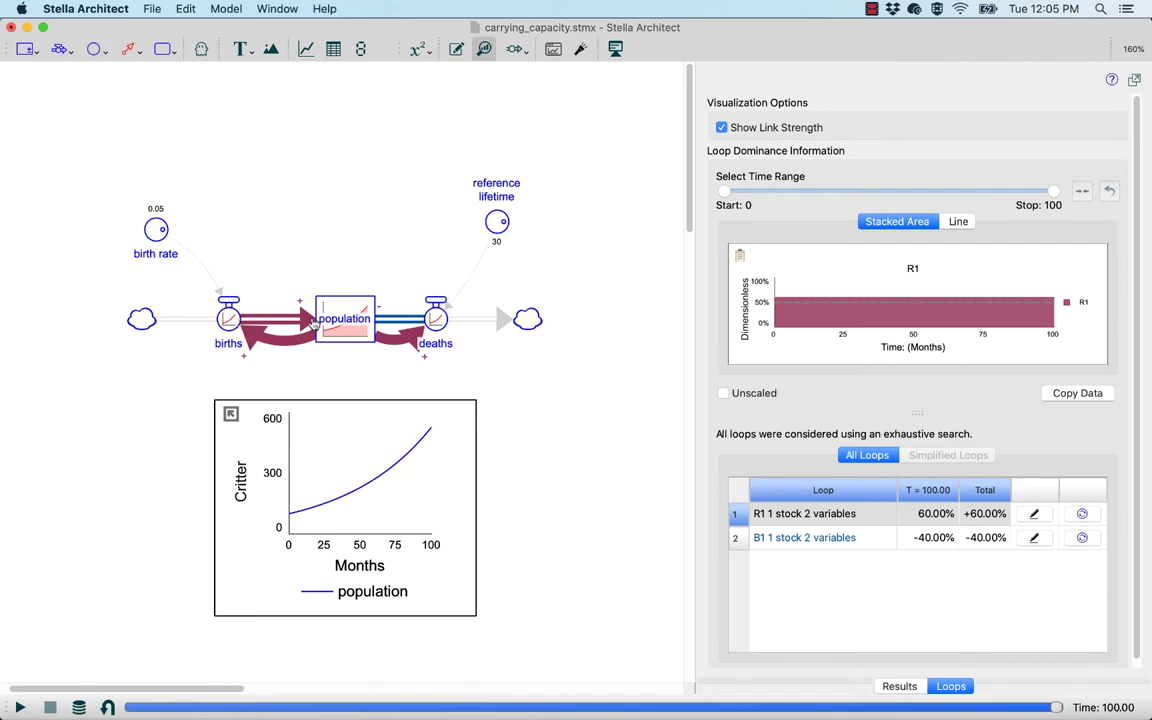
{"action": "mouse_move", "coordinate": [313, 321]}
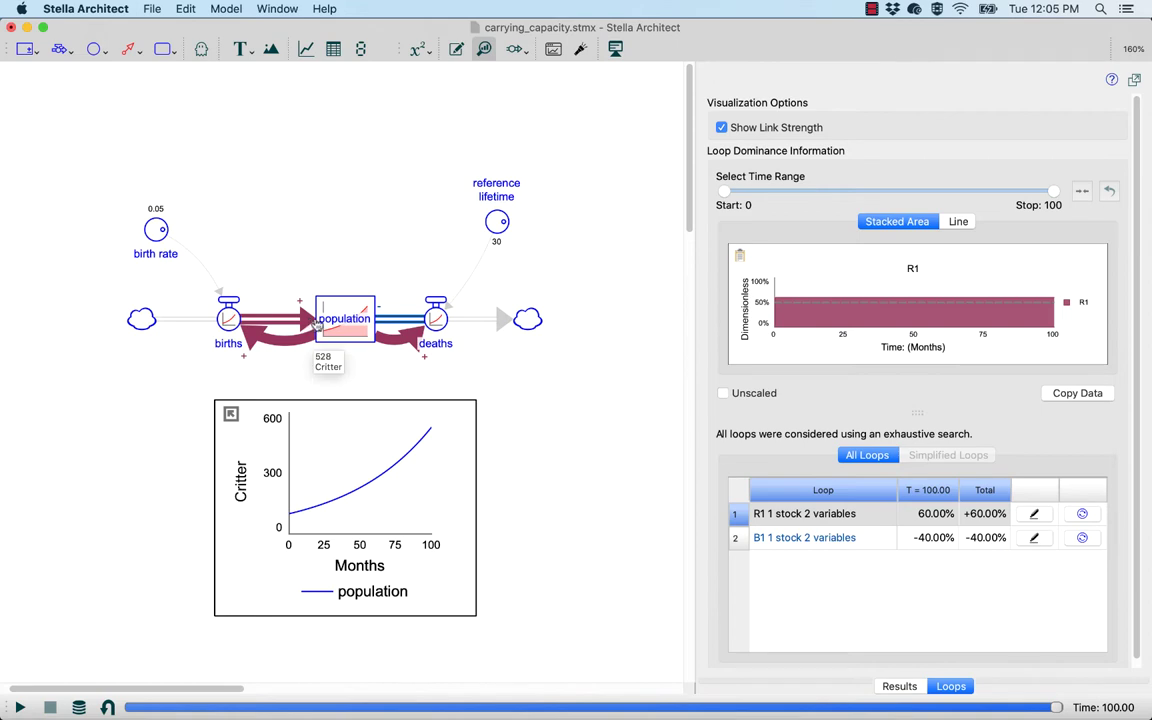
{"action": "mouse_move", "coordinate": [441, 323]}
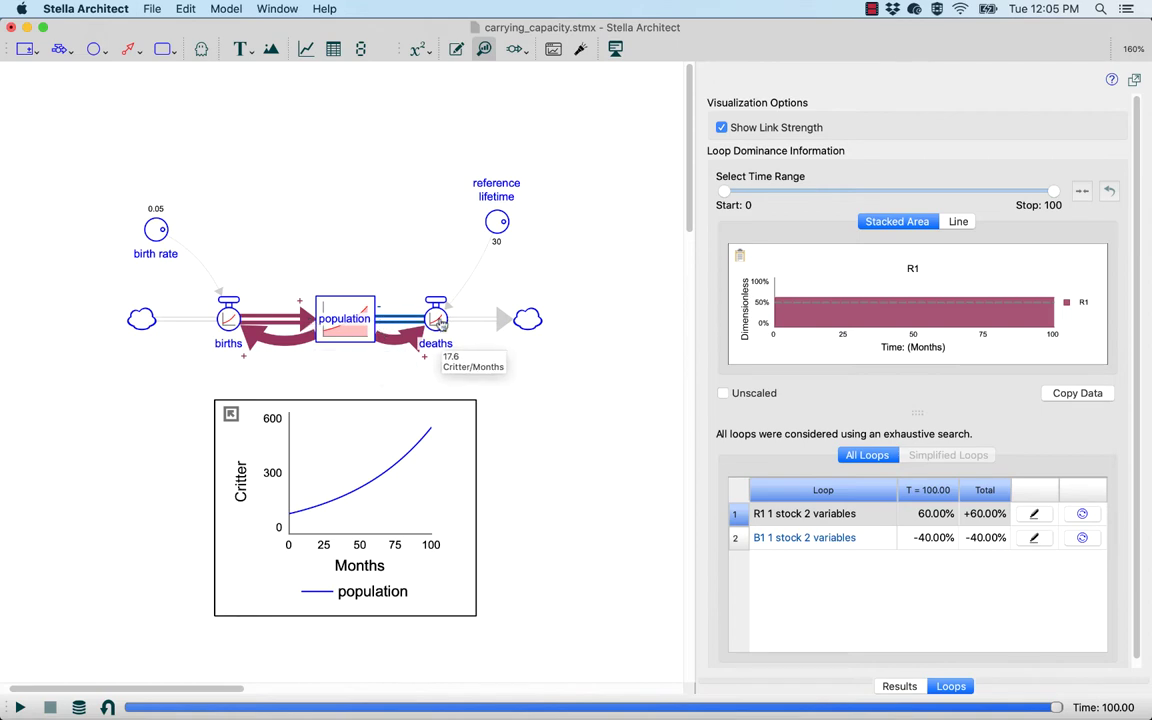
{"action": "mouse_move", "coordinate": [347, 308]}
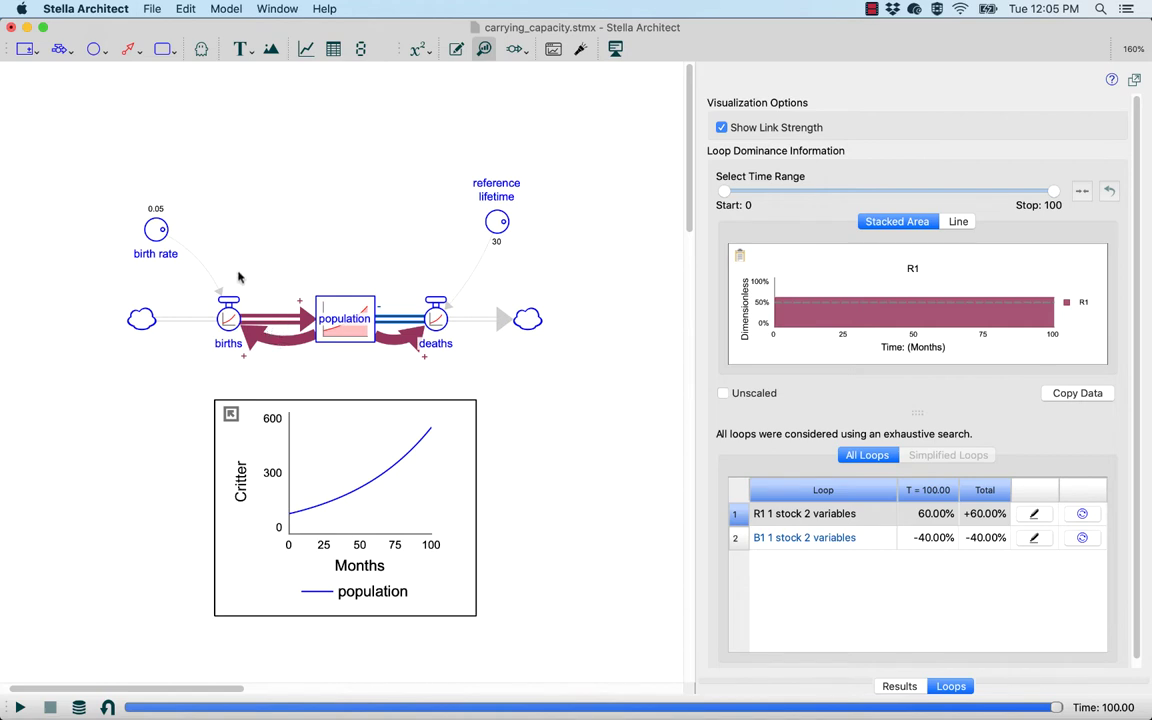
{"action": "mouse_move", "coordinate": [222, 297]}
{"action": "left_click", "coordinate": [780, 537], "text": "shift"}
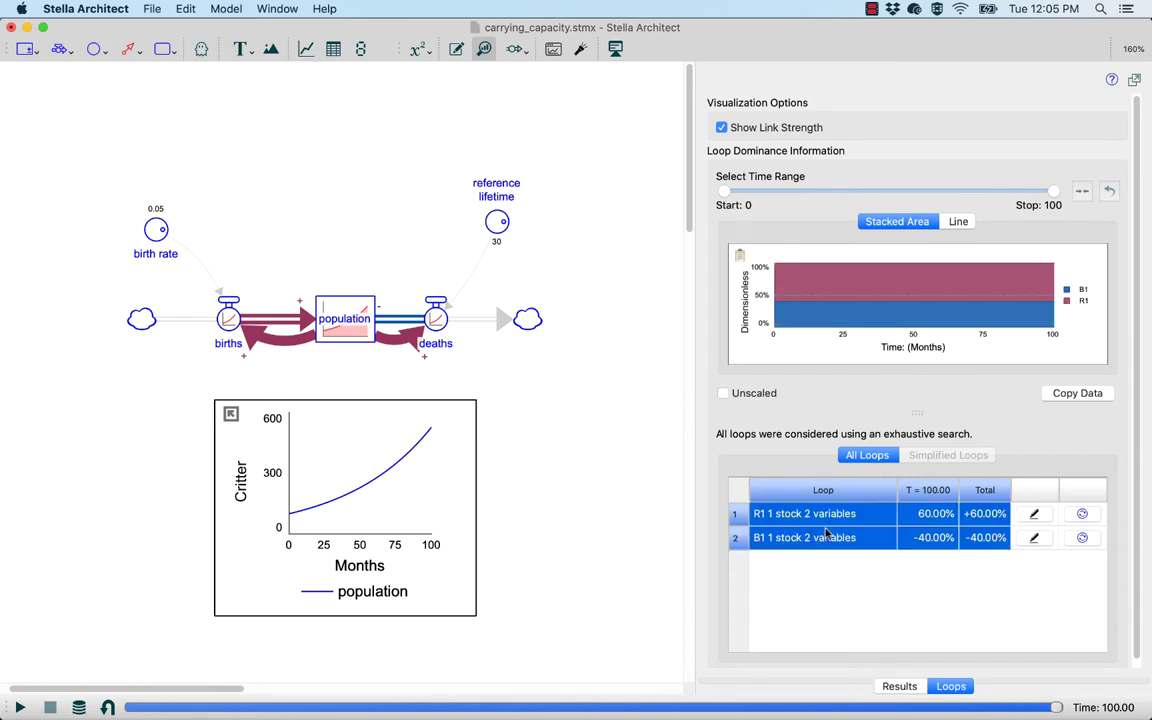
{"action": "mouse_move", "coordinate": [826, 535]}
{"action": "mouse_move", "coordinate": [348, 338]}
Enlarge the stacked area loop dominance graph and adjust the division between the graph and the model diagram.
{"action": "left_click_drag", "start_coordinate": [917, 412], "coordinate": [921, 595]}
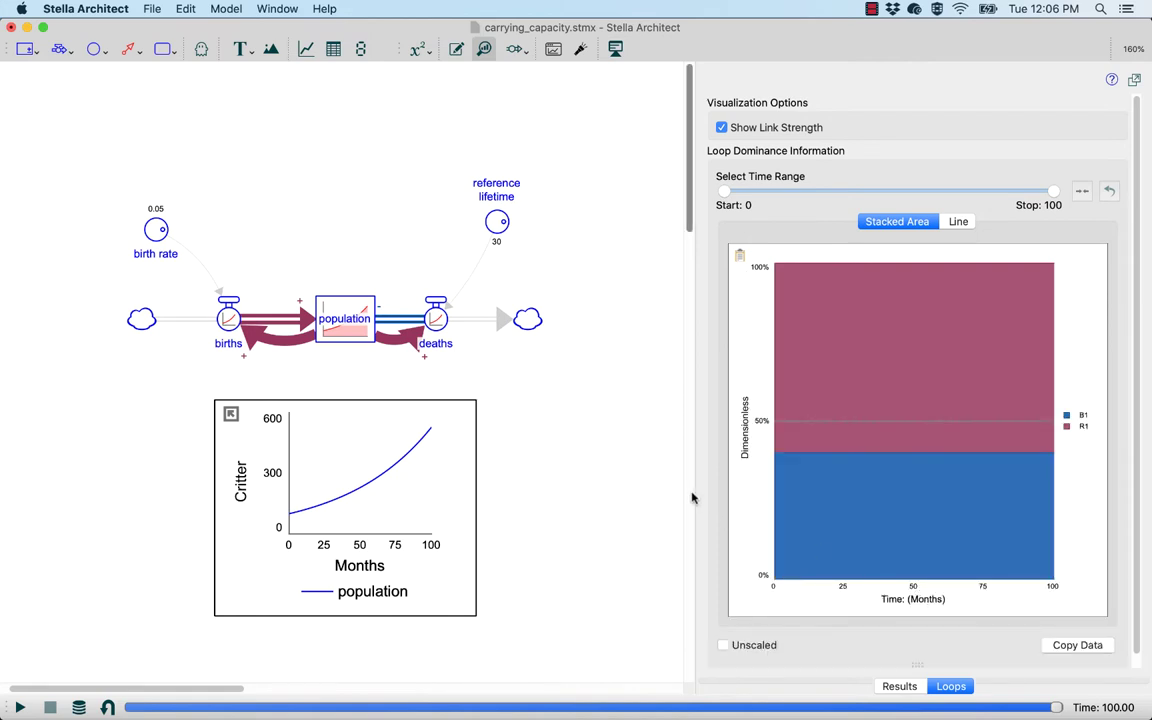
{"action": "left_click_drag", "start_coordinate": [692, 494], "coordinate": [369, 468]}
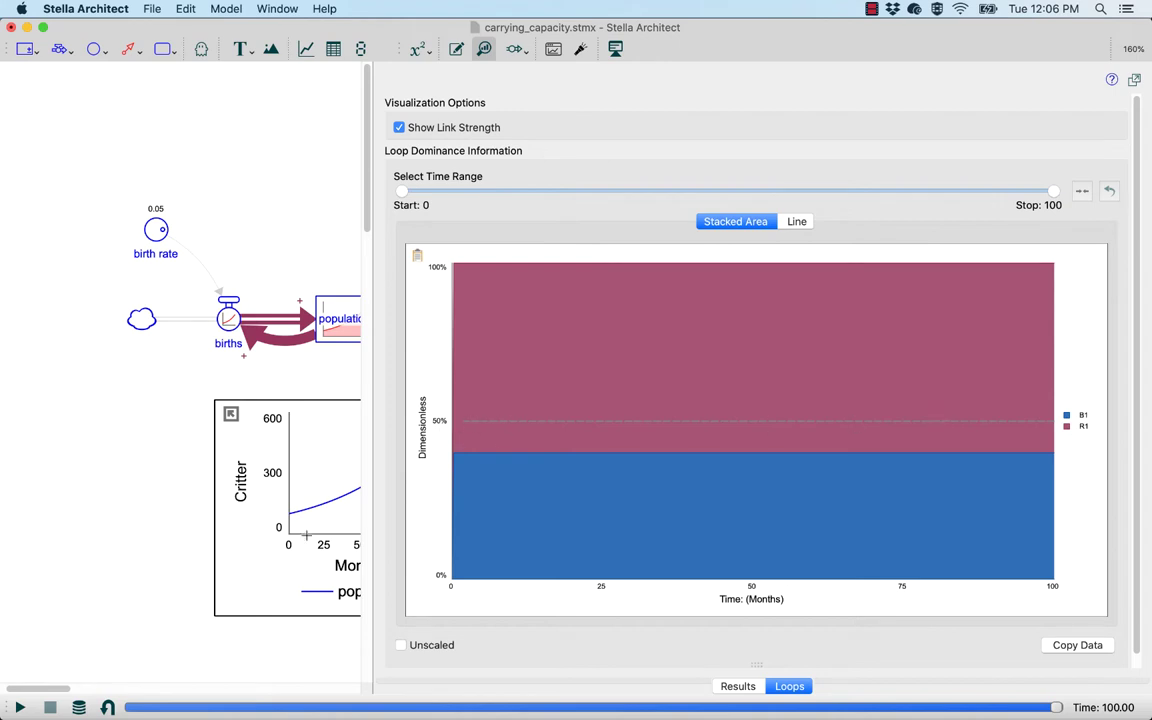
{"action": "left_click_drag", "start_coordinate": [373, 509], "coordinate": [674, 519]}
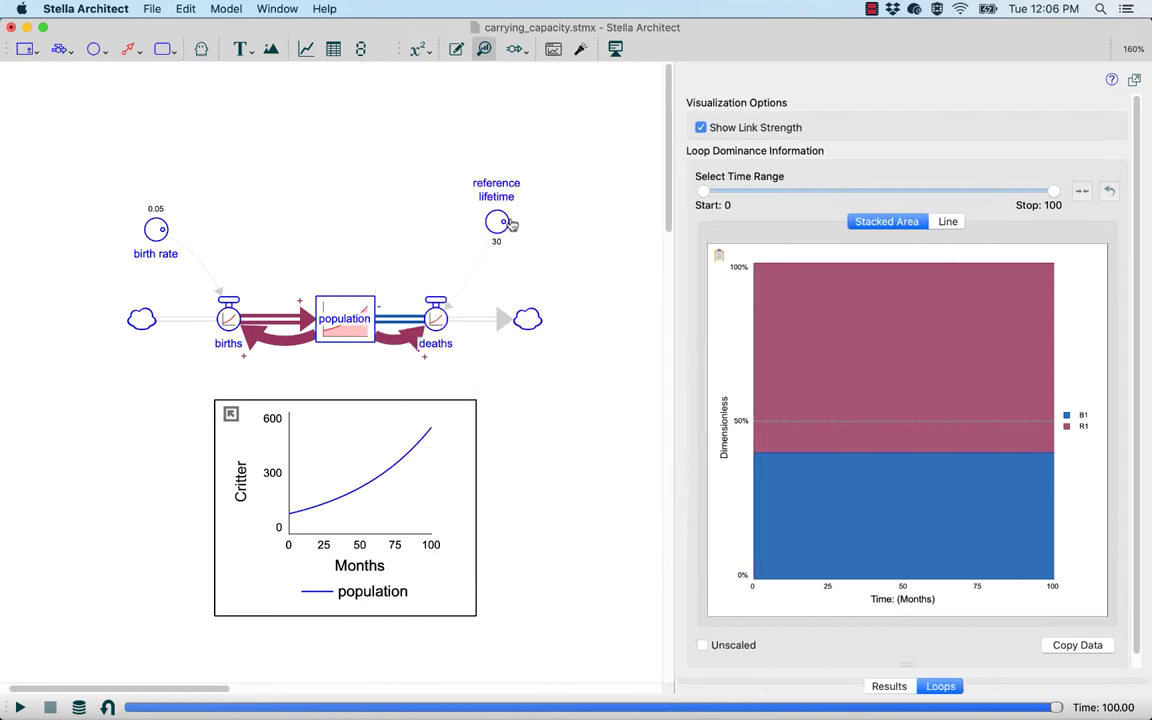
Lower the reference lifetime to 11.1 in the diagram and highlight the B1 loop from the loop list.
{"action": "left_click_drag", "start_coordinate": [458, 205], "coordinate": [495, 231]}
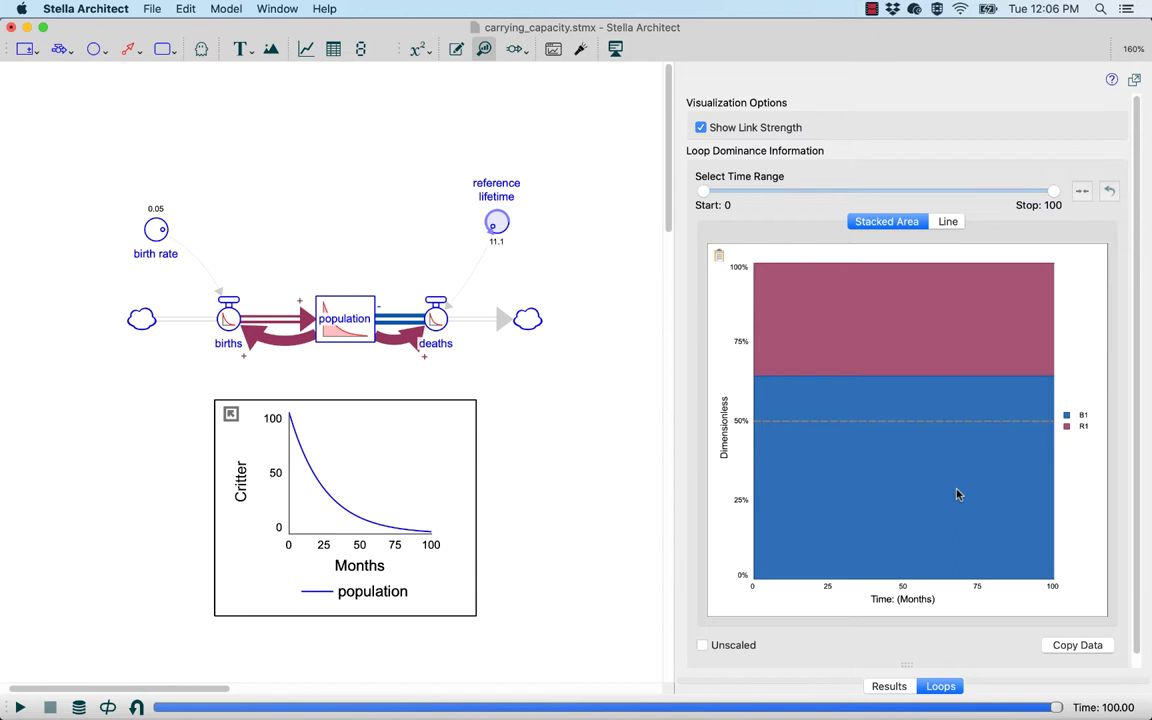
{"action": "left_click", "coordinate": [918, 556]}
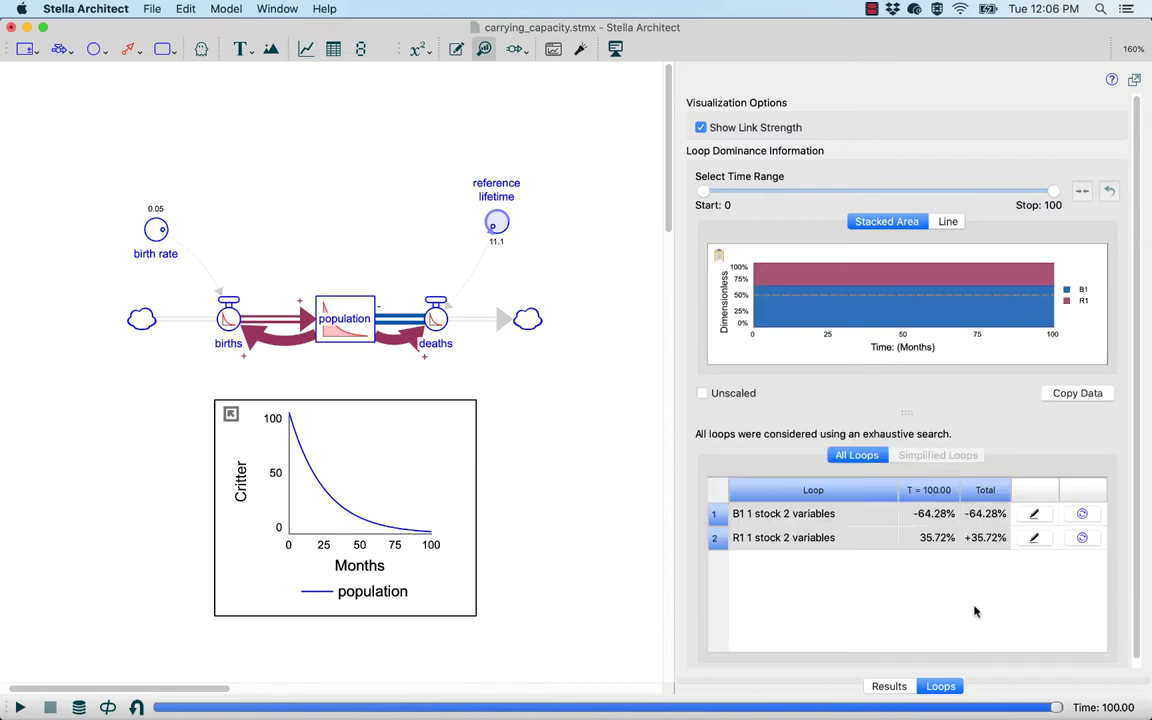
{"action": "left_click", "coordinate": [1035, 515]}
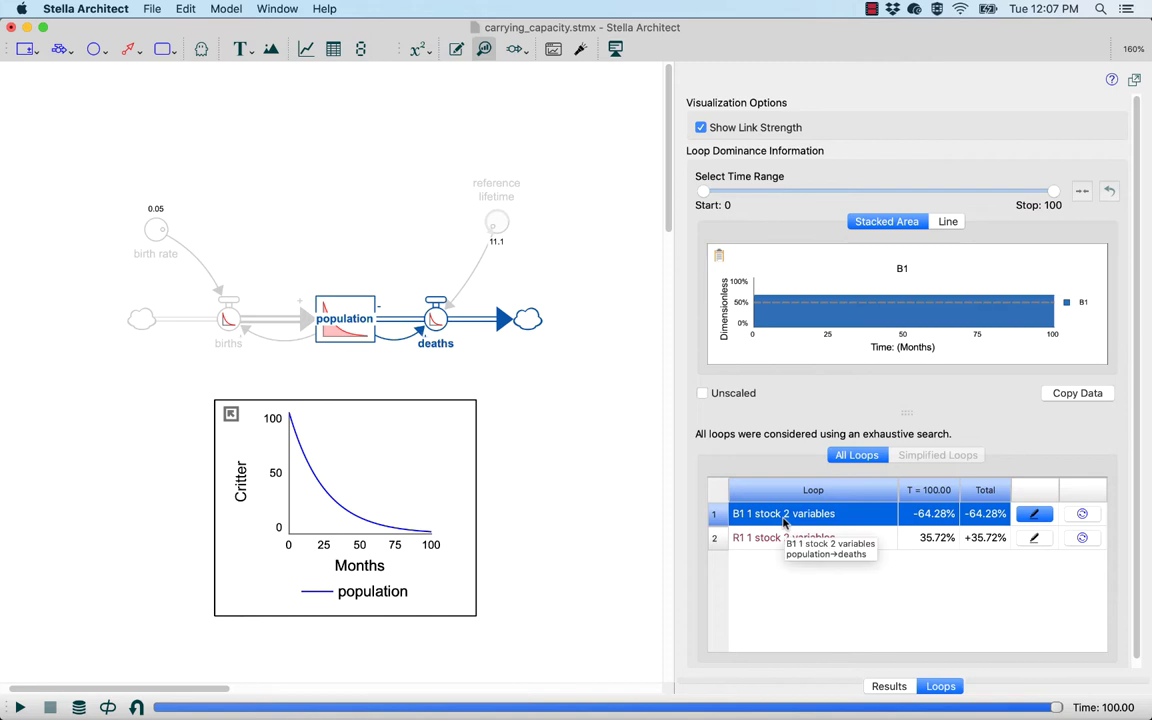
{"action": "left_click", "coordinate": [579, 549]}
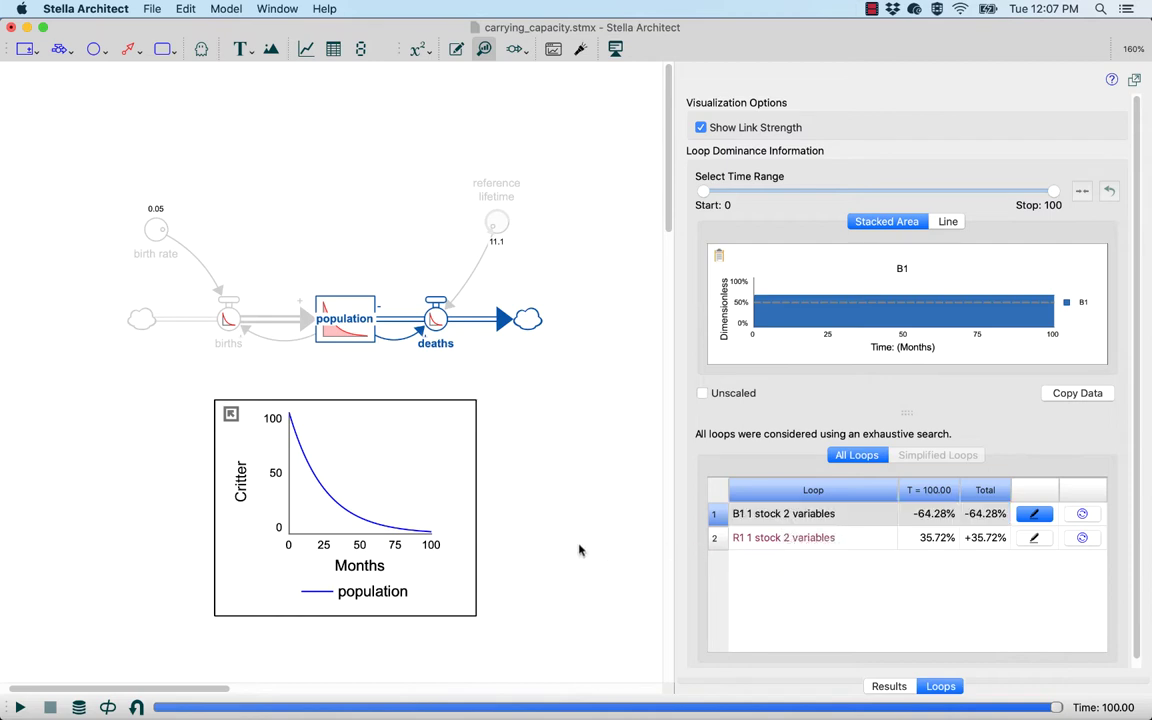
Return to model editing and restore the changed reference lifetime, clearing the simulation results.
{"action": "left_click", "coordinate": [579, 549]}
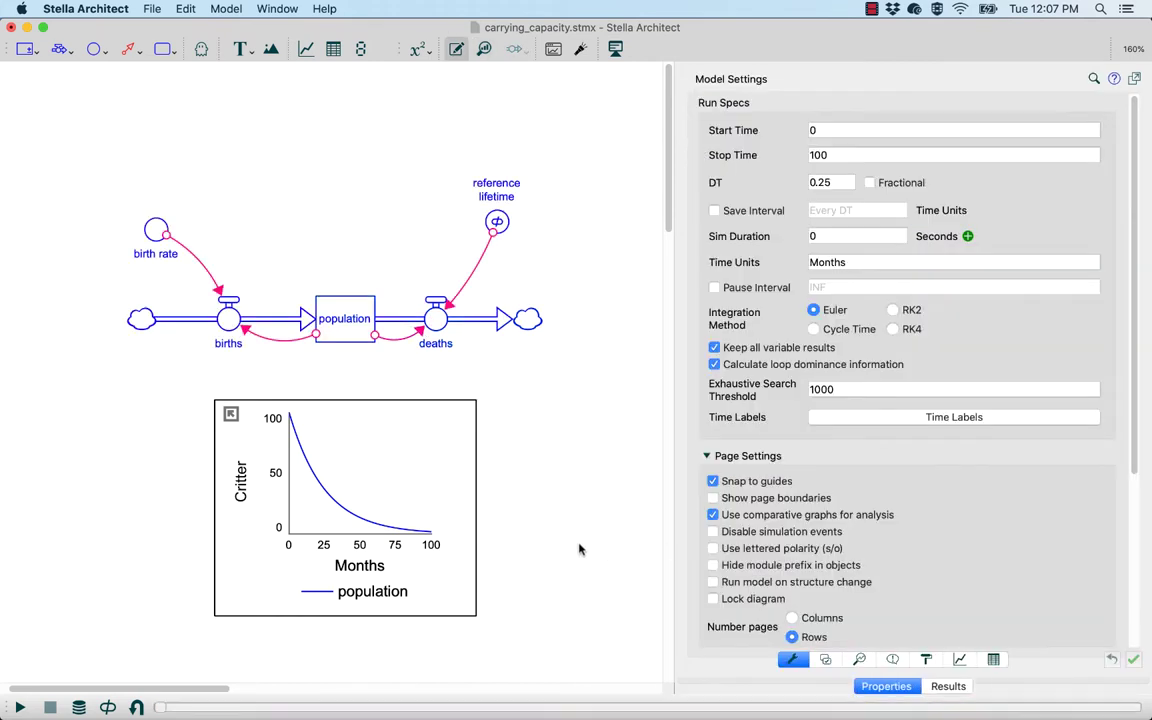
{"action": "left_click", "coordinate": [136, 707]}
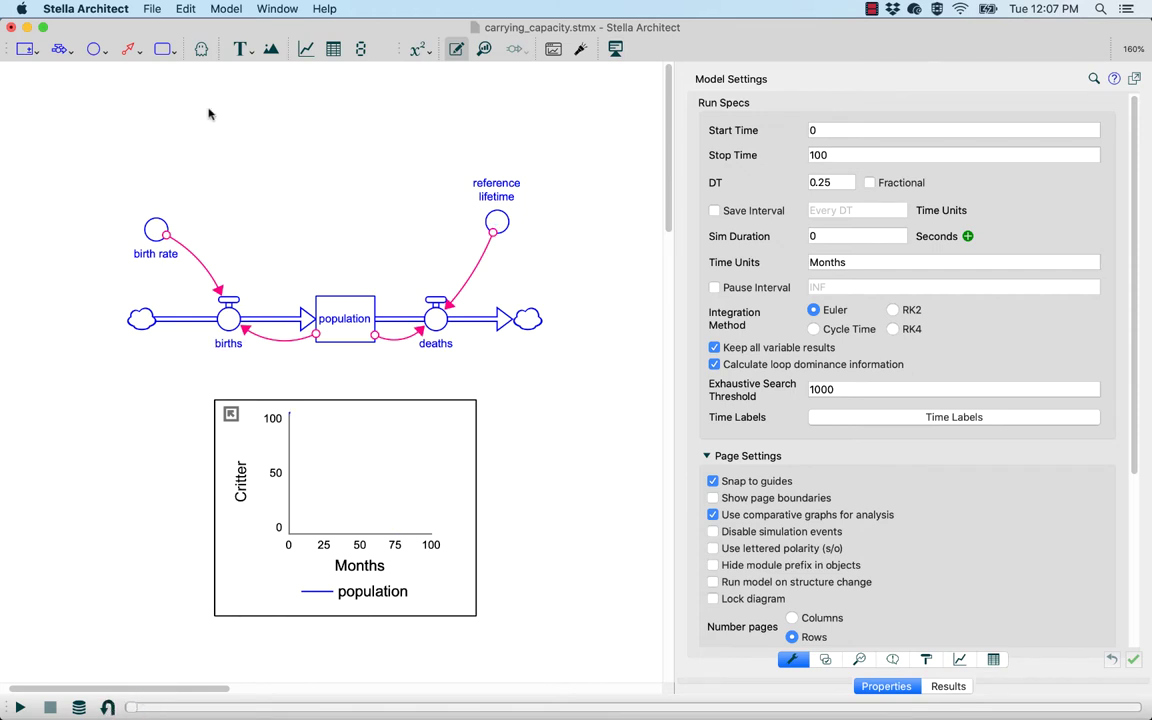
Add a converter named "carrying capacity" above births and set its equation to 500.
{"action": "left_click", "coordinate": [96, 54]}
{"action": "left_click", "coordinate": [246, 167]}
{"action": "type", "text": "ca"}
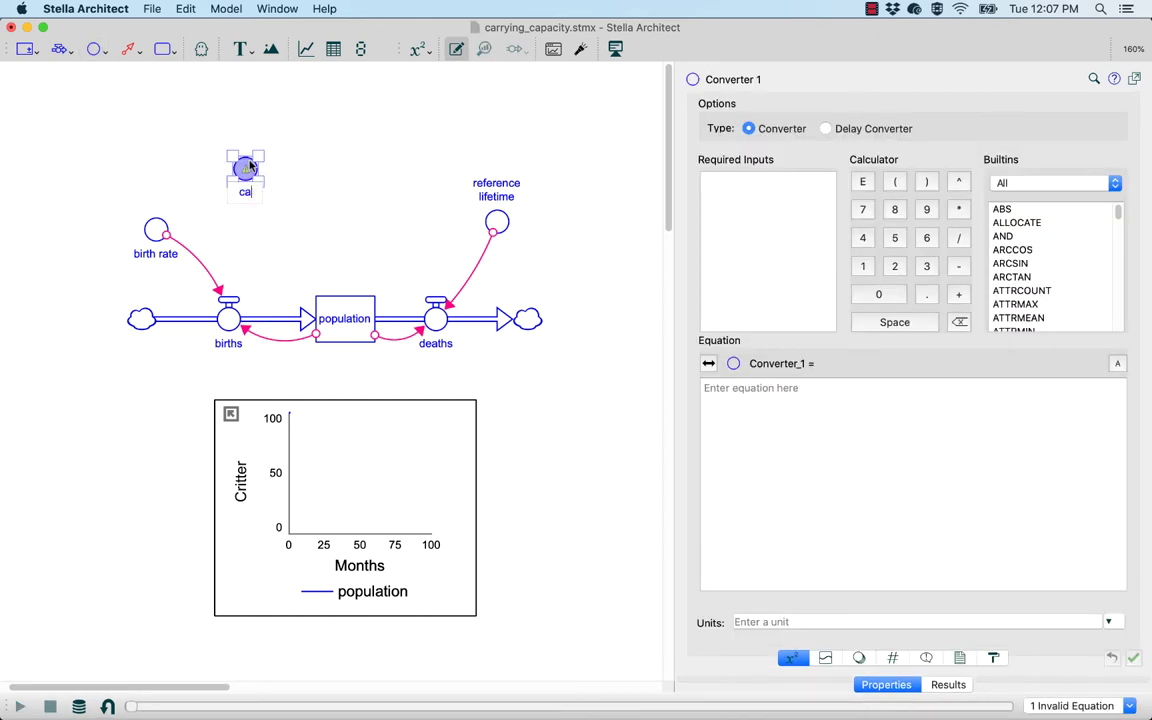
{"action": "type", "text": "rrying capacity"}
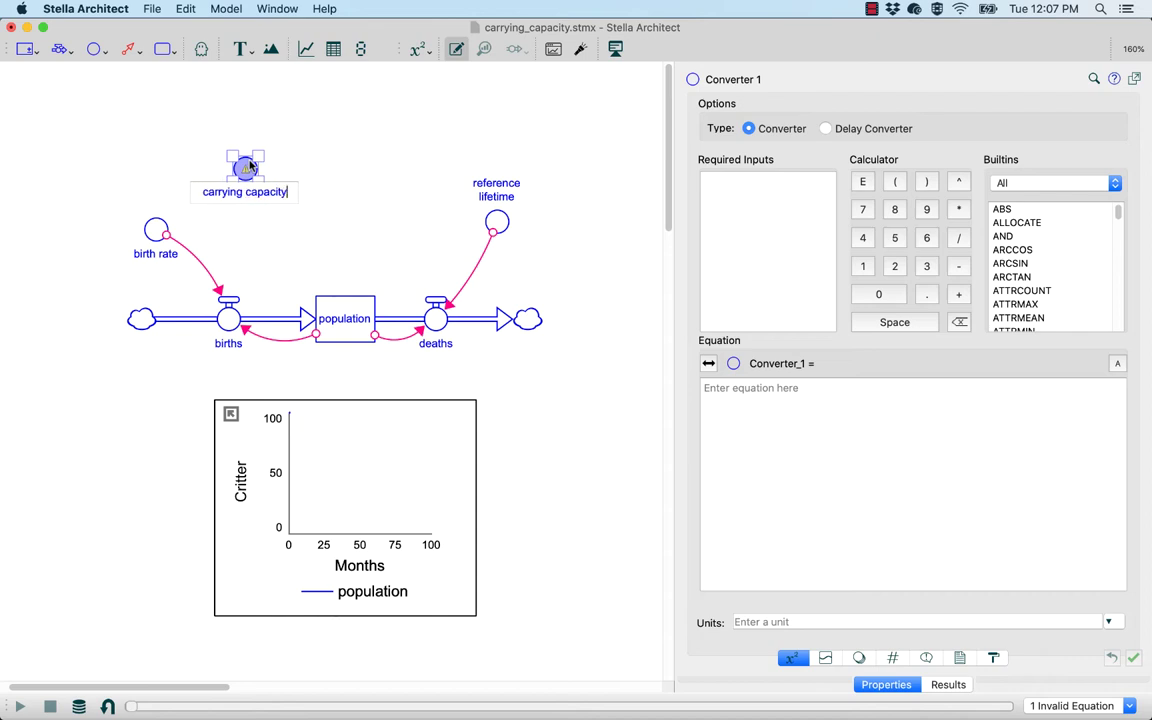
{"action": "left_click", "coordinate": [812, 400]}
{"action": "type", "text": "500"}
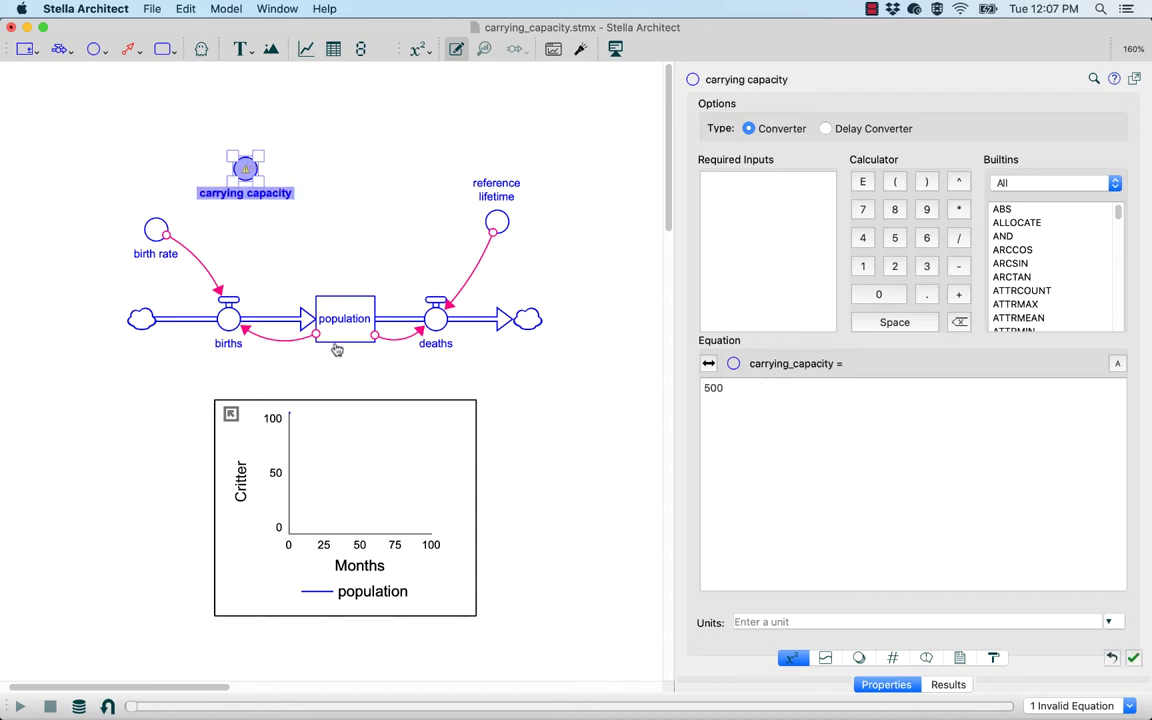
Check the units of the population stock and set the carrying capacity converter's units to Critter.
{"action": "left_click", "coordinate": [338, 340]}
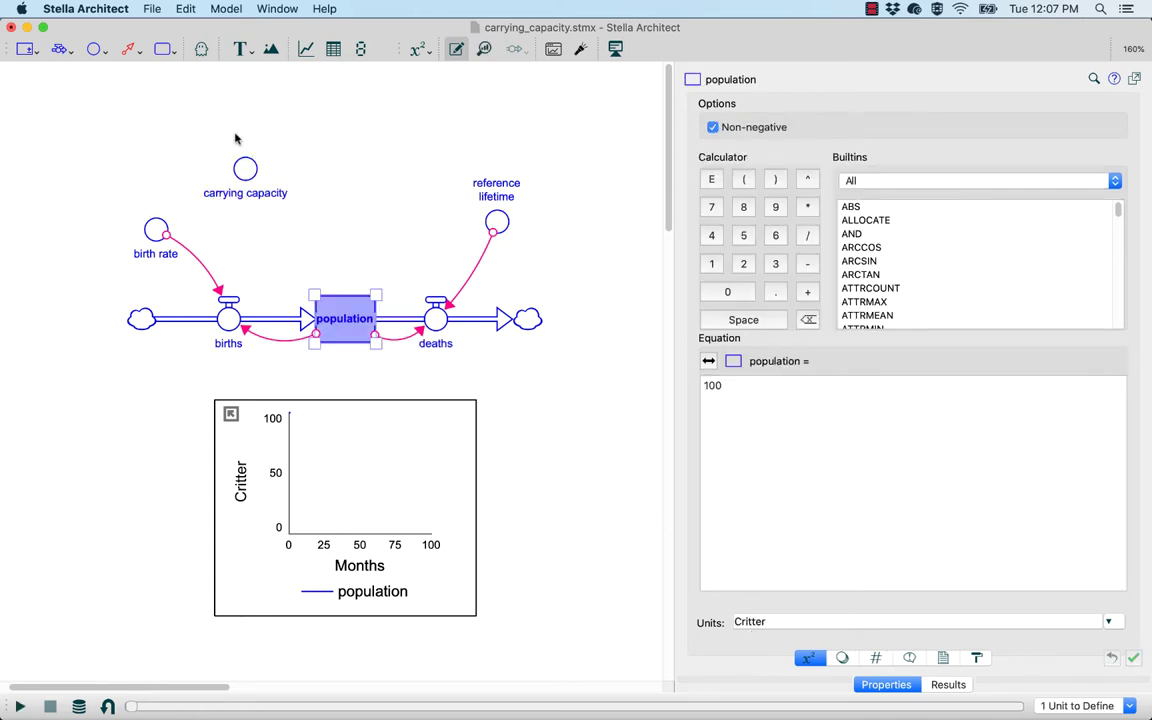
{"action": "left_click", "coordinate": [242, 170]}
{"action": "left_click", "coordinate": [836, 622]}
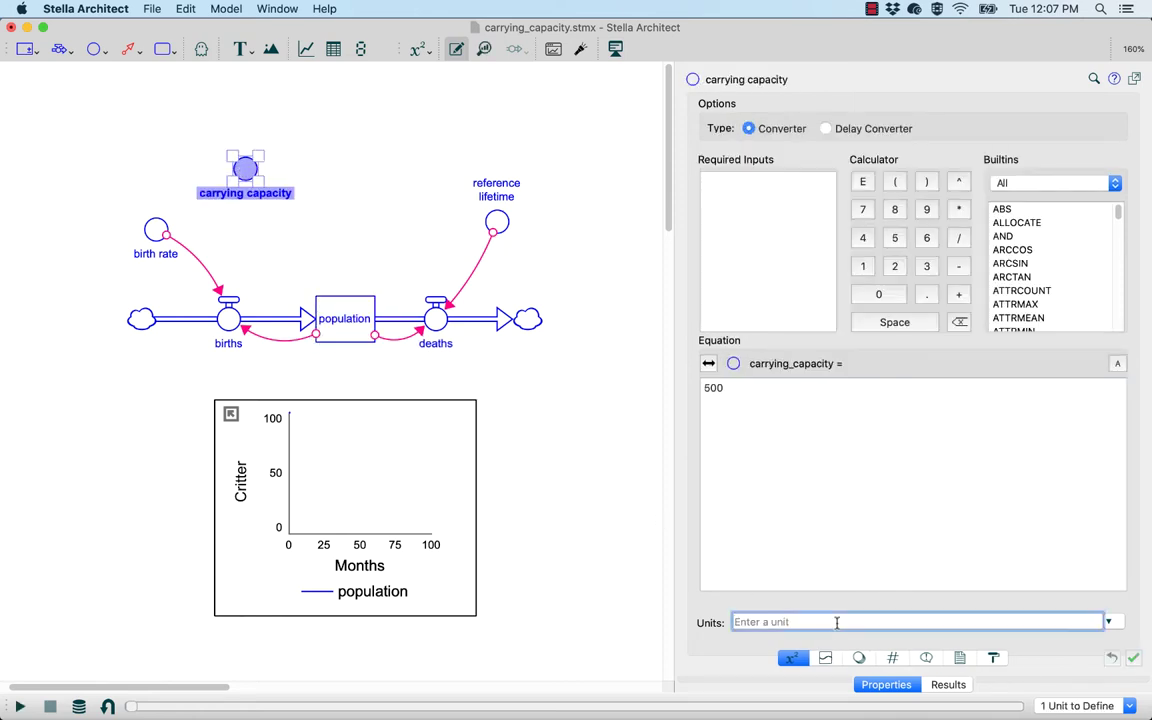
{"action": "type", "text": "Critters"}
{"action": "key", "text": "BackSpace"}
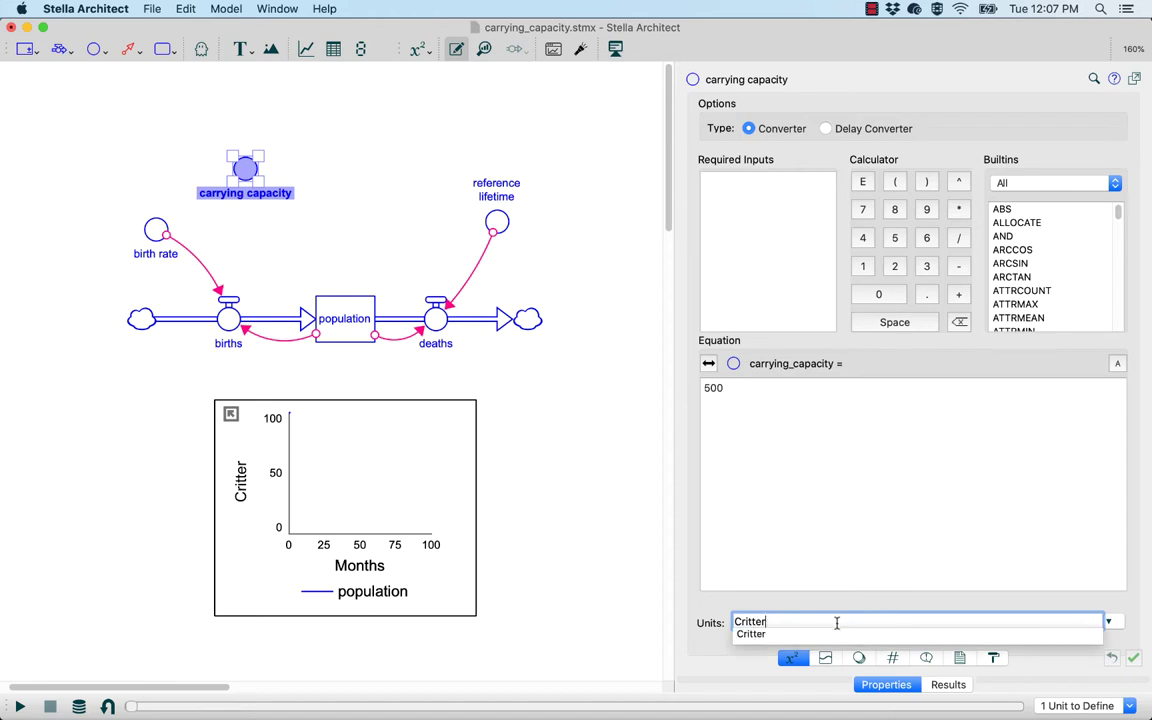
{"action": "key", "text": "Return"}
{"action": "left_click", "coordinate": [540, 422]}
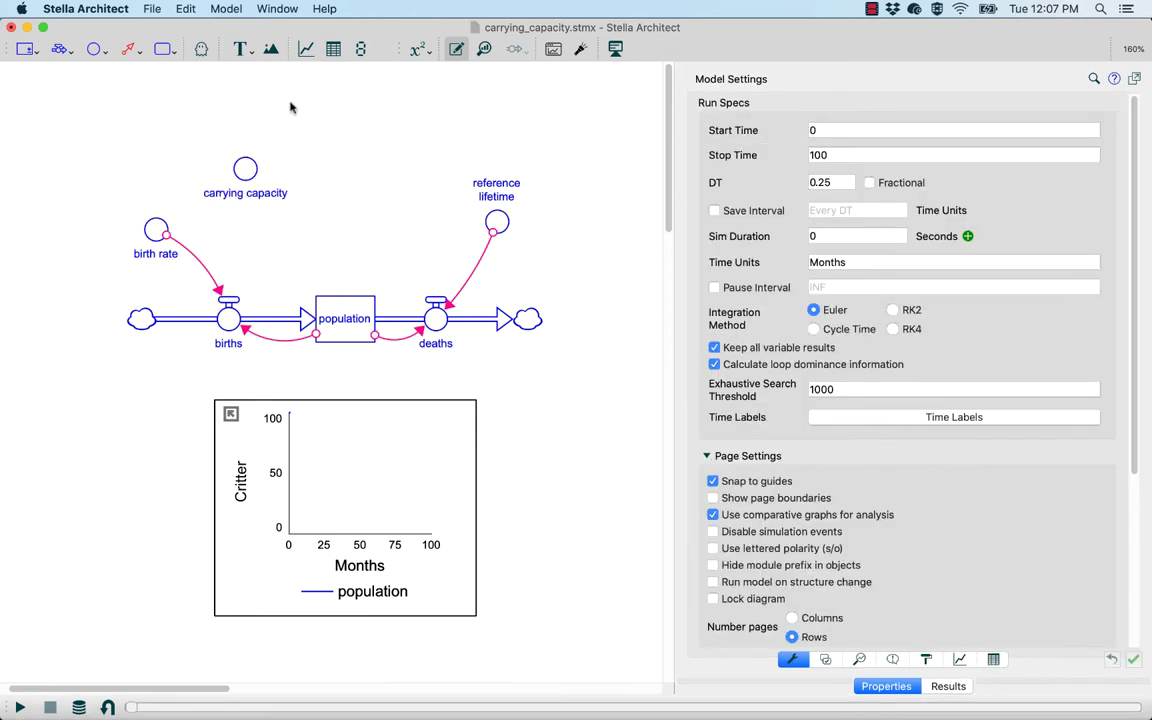
Add a converter named "effect of carrying capacity on deaths" between carrying capacity and reference lifetime.
{"action": "left_click", "coordinate": [95, 50]}
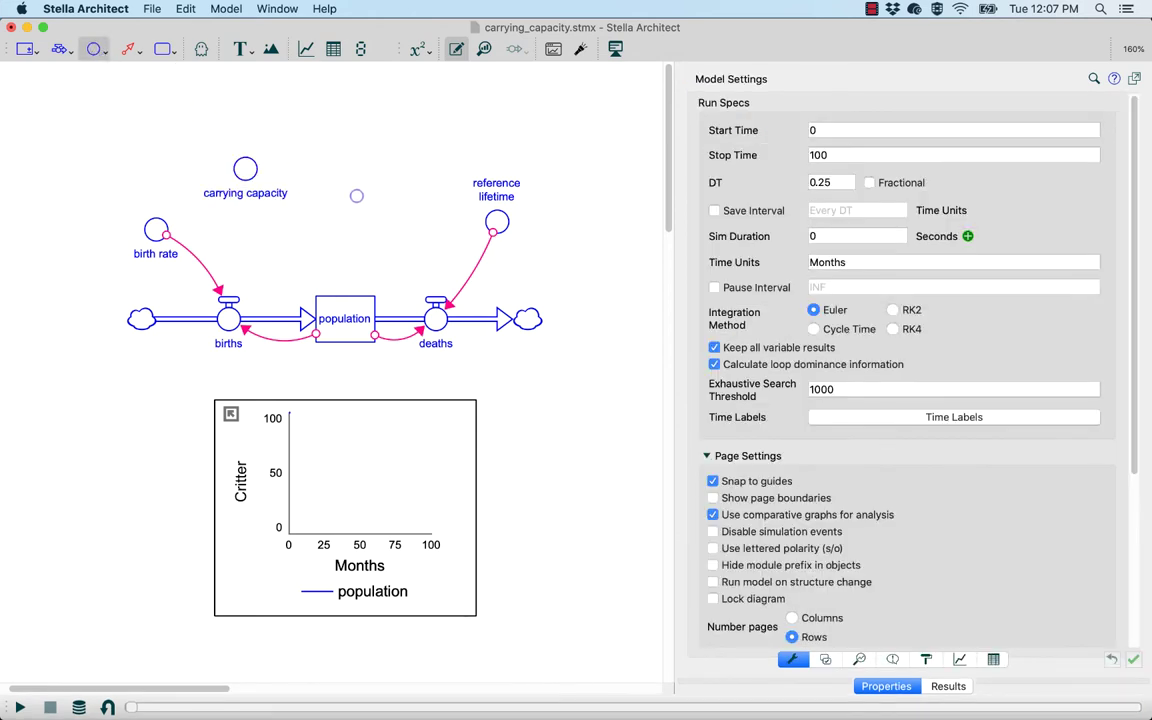
{"action": "left_click", "coordinate": [356, 195]}
{"action": "type", "text": "effec"}
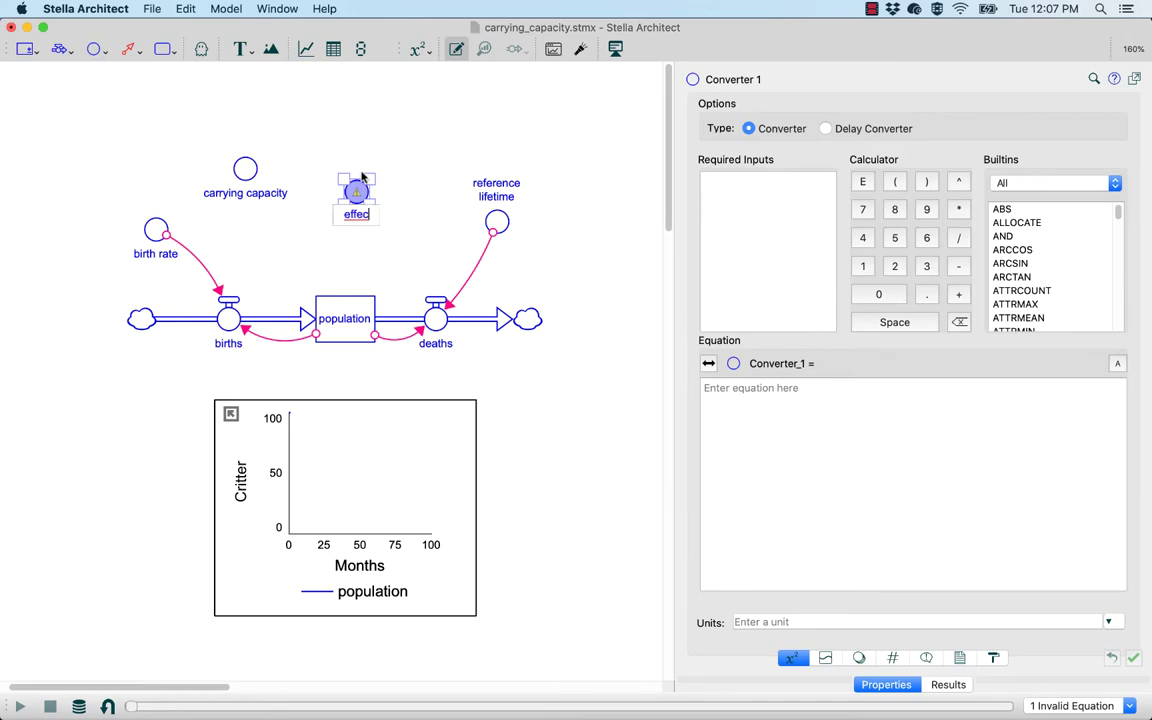
{"action": "type", "text": "t of carrying capac"}
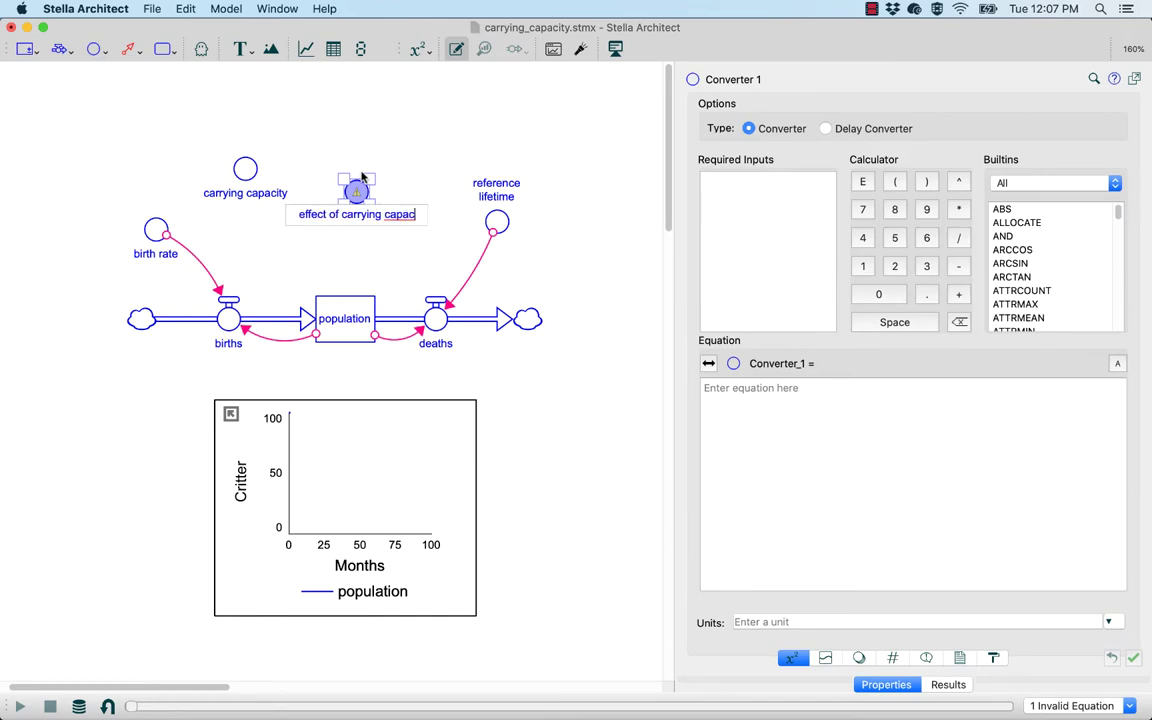
{"action": "type", "text": "ity on death"}
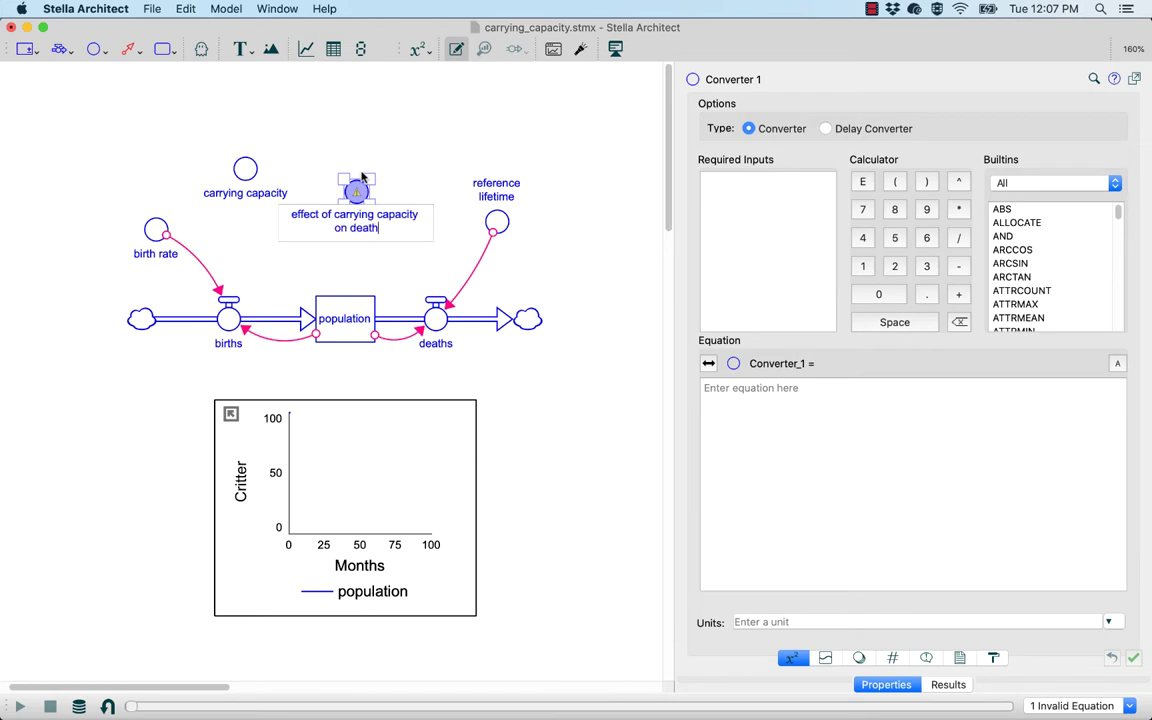
{"action": "type", "text": "s"}
{"action": "left_click", "coordinate": [358, 152]}
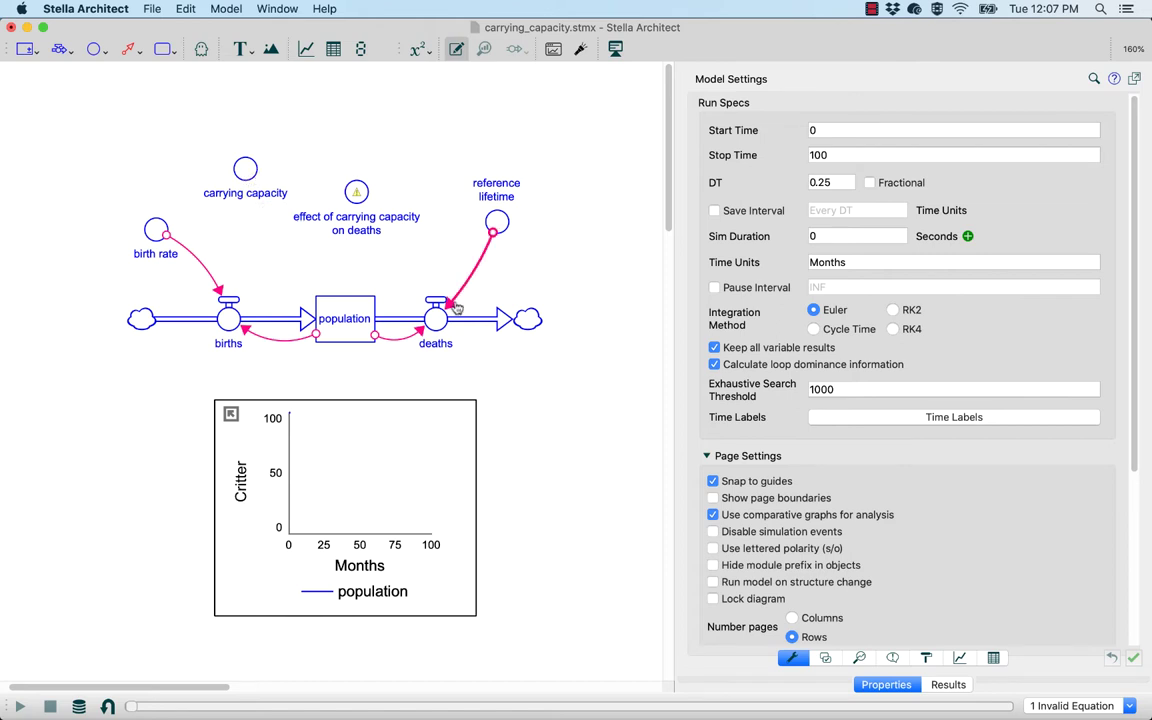
Connect carrying capacity and population to the effect of carrying capacity on deaths, and connect that effect to the deaths flow.
{"action": "mouse_move", "coordinate": [437, 318]}
{"action": "left_click", "coordinate": [127, 48]}
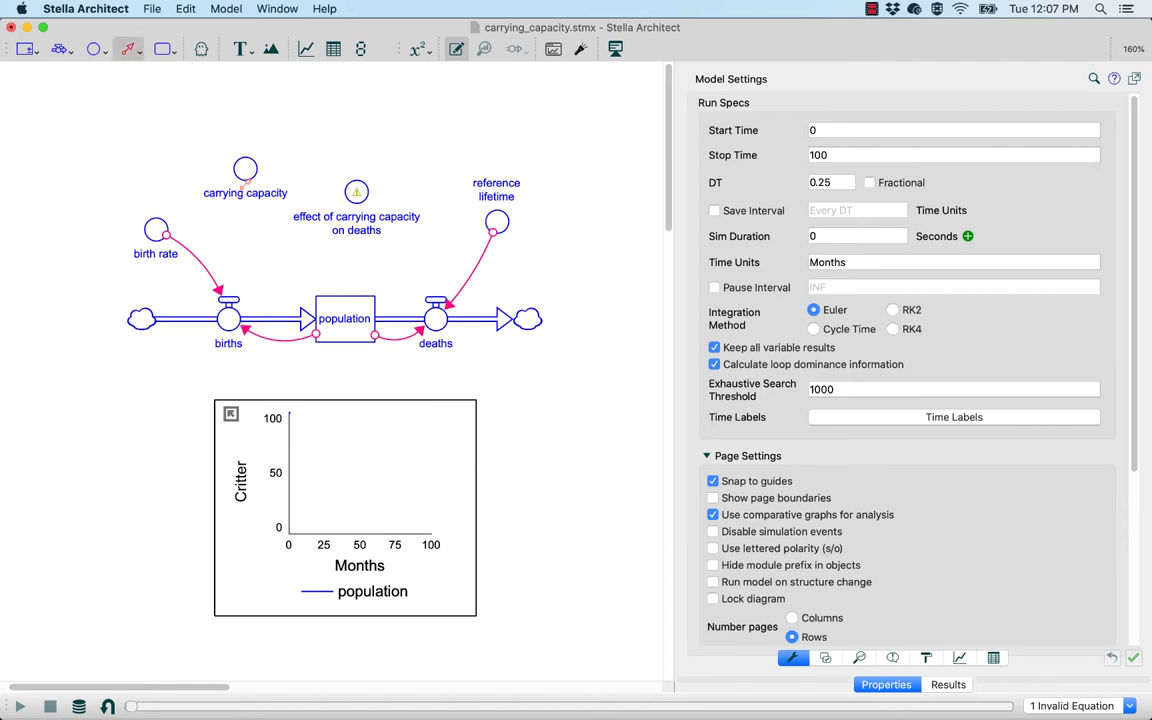
{"action": "left_click_drag", "start_coordinate": [245, 168], "coordinate": [356, 189]}
{"action": "left_click_drag", "start_coordinate": [360, 190], "coordinate": [357, 190]}
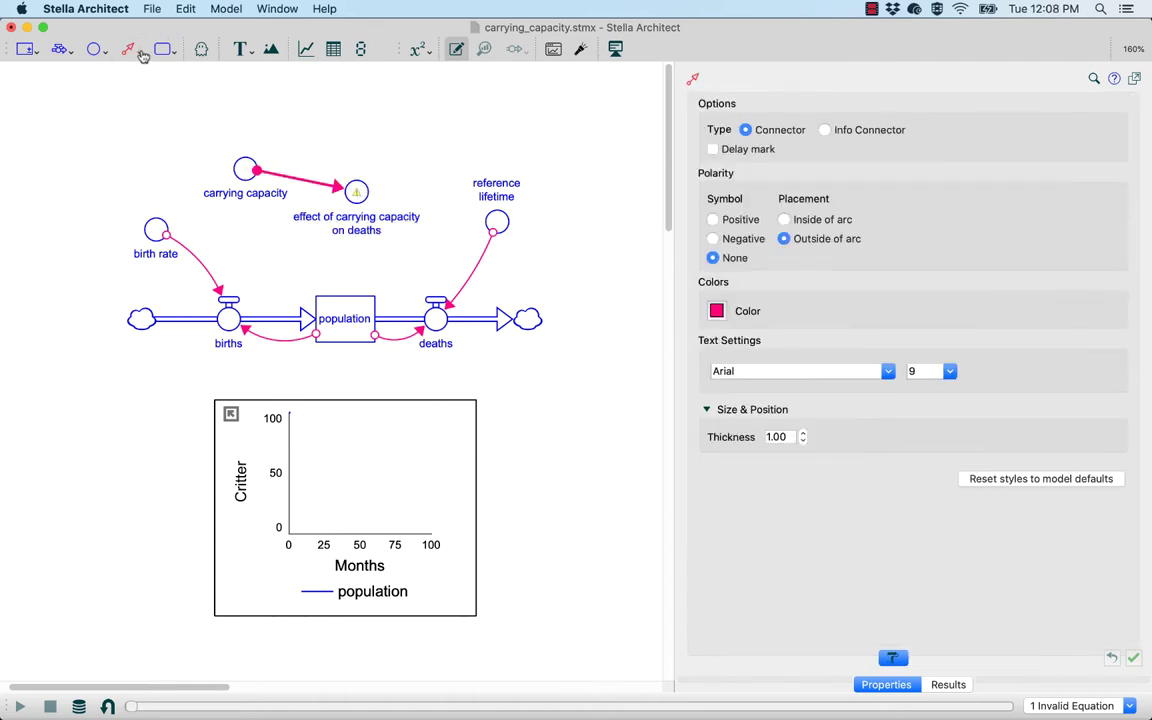
{"action": "left_click", "coordinate": [128, 48]}
{"action": "mouse_move", "coordinate": [340, 305]}
{"action": "left_mouse_down"}
{"action": "mouse_move", "coordinate": [335, 240]}
{"action": "mouse_move", "coordinate": [358, 190]}
{"action": "left_mouse_up"}
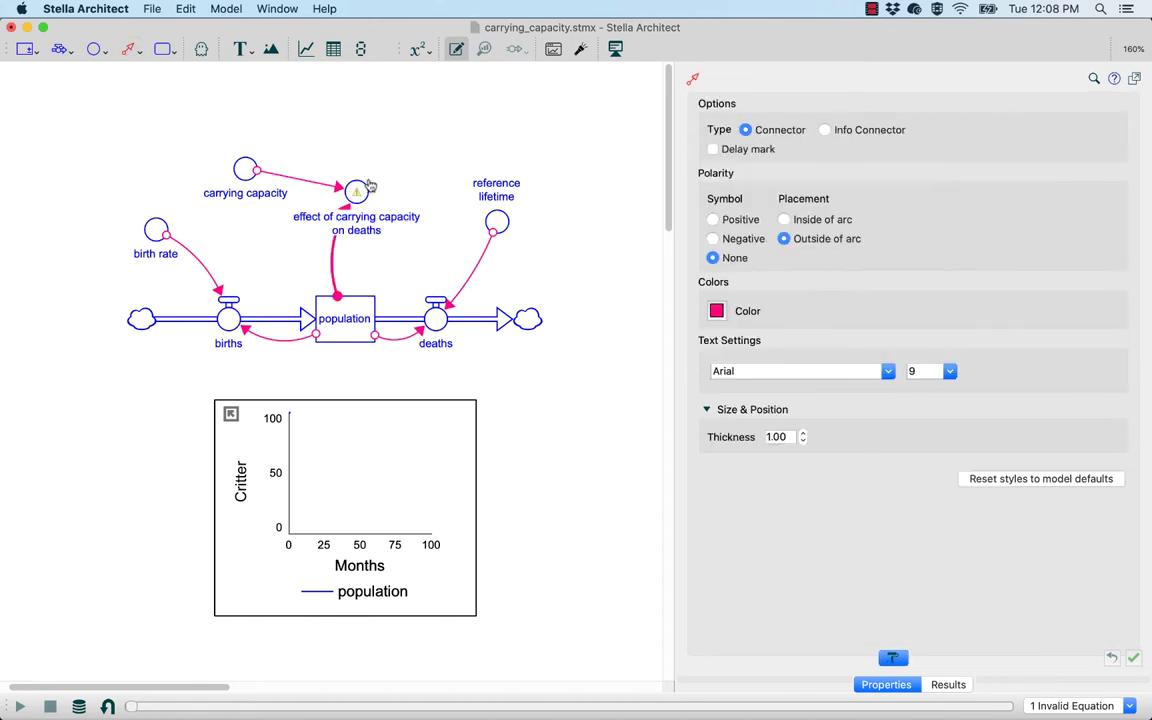
{"action": "left_click", "coordinate": [128, 48]}
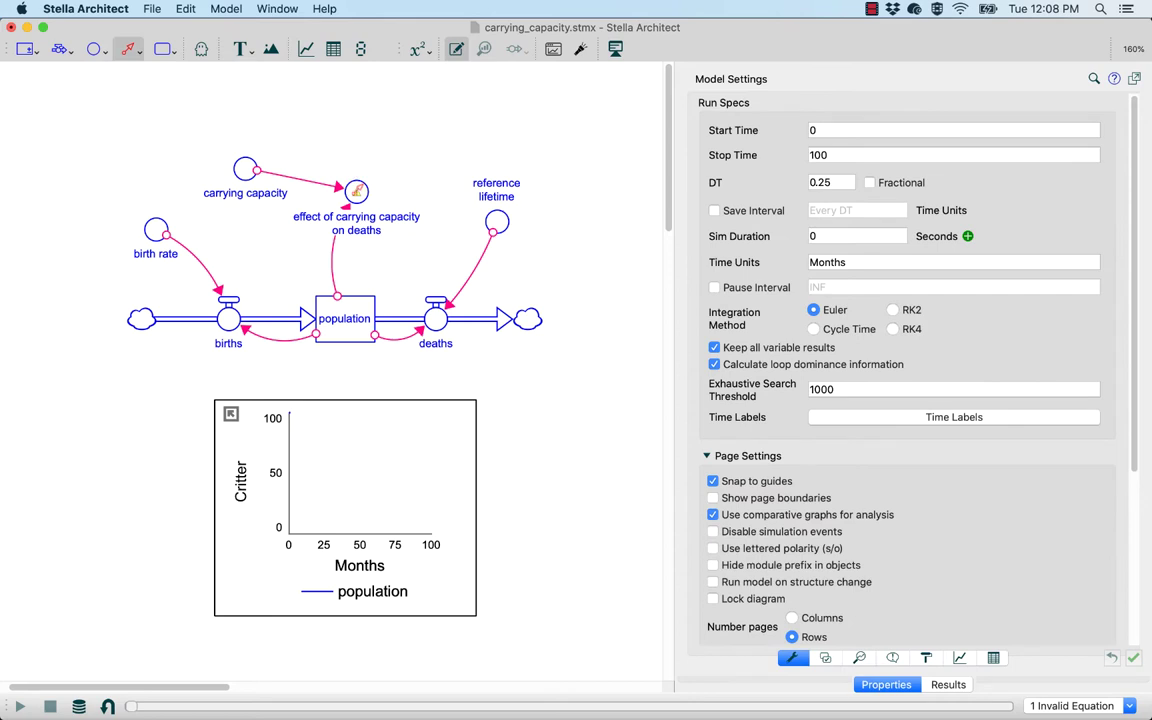
{"action": "mouse_move", "coordinate": [357, 190]}
{"action": "left_mouse_down"}
{"action": "mouse_move", "coordinate": [436, 312]}
{"action": "mouse_move", "coordinate": [437, 336]}
{"action": "left_mouse_up"}
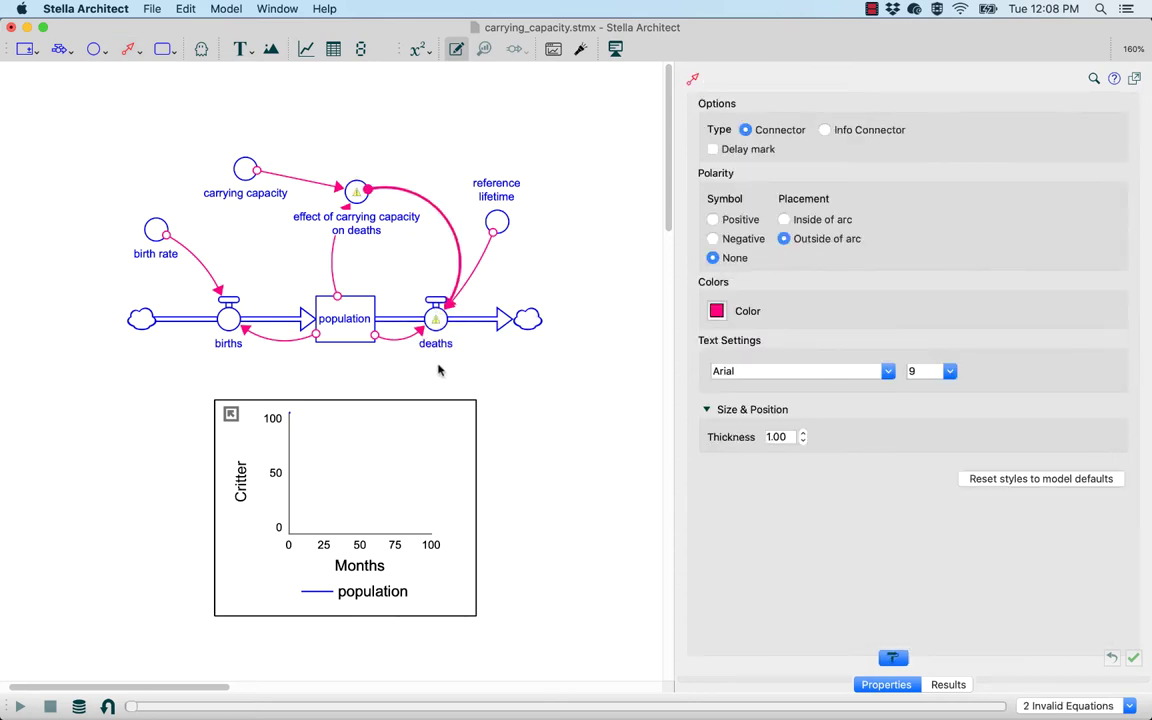
Set the equation of effect of carrying capacity on deaths to population/carrying_capacity.
{"action": "left_click", "coordinate": [358, 191]}
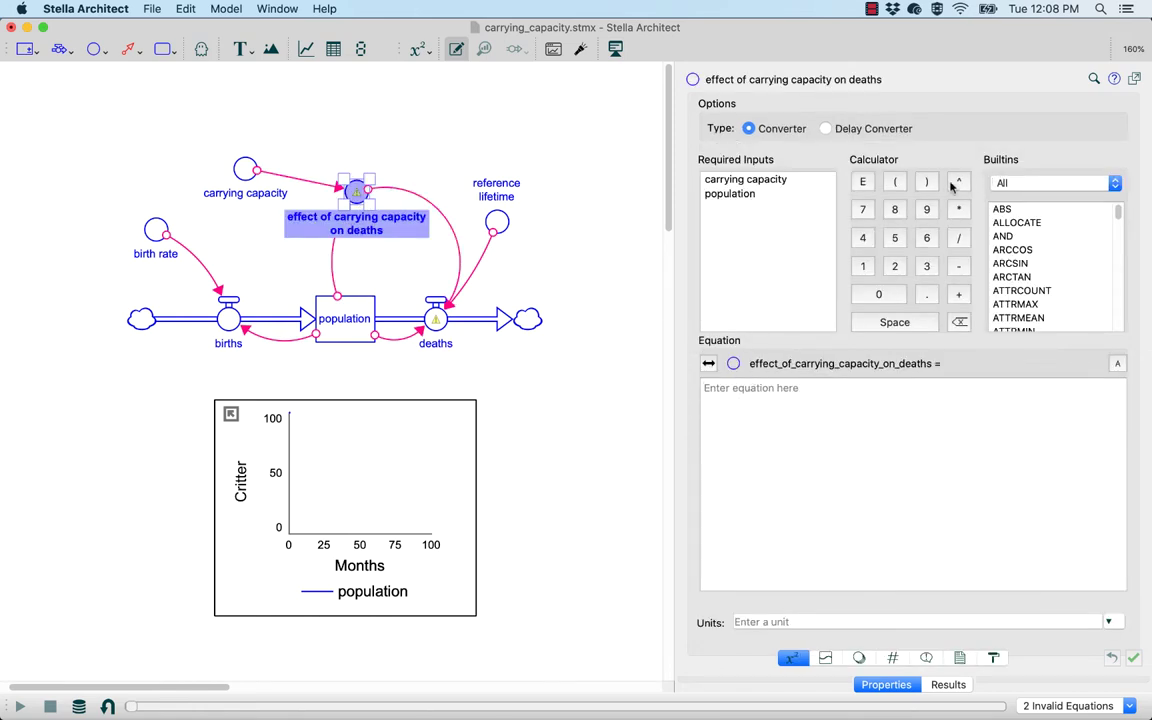
{"action": "left_click", "coordinate": [744, 195]}
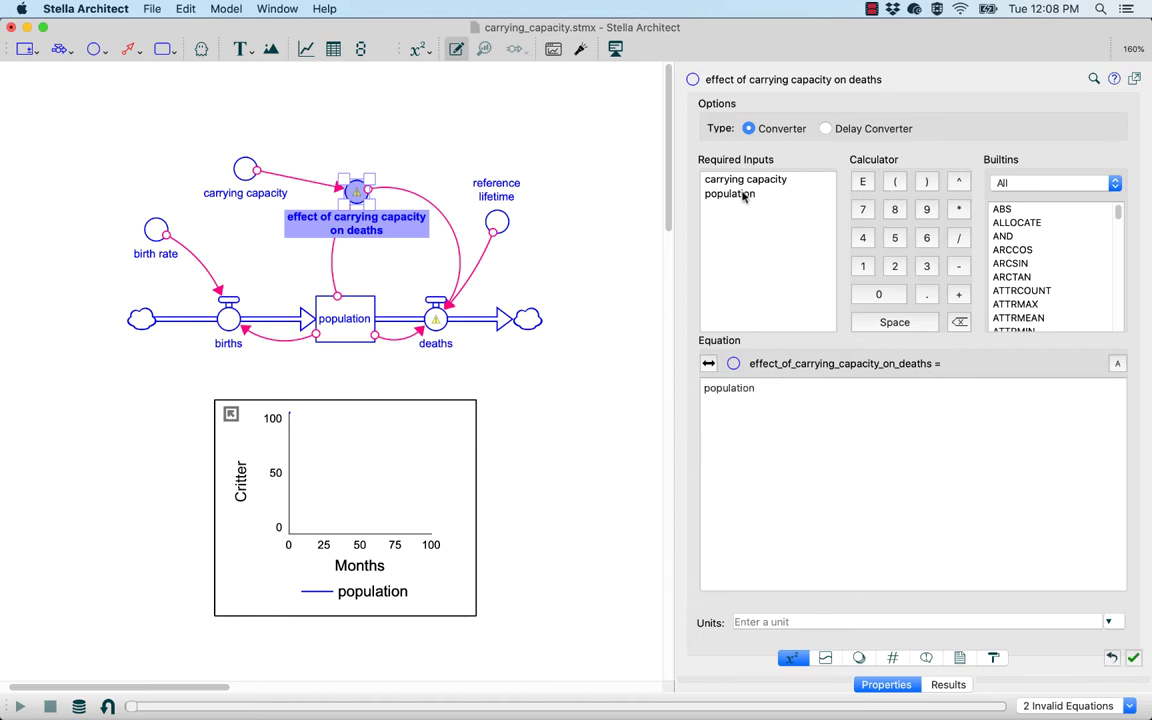
{"action": "left_click", "coordinate": [746, 180]}
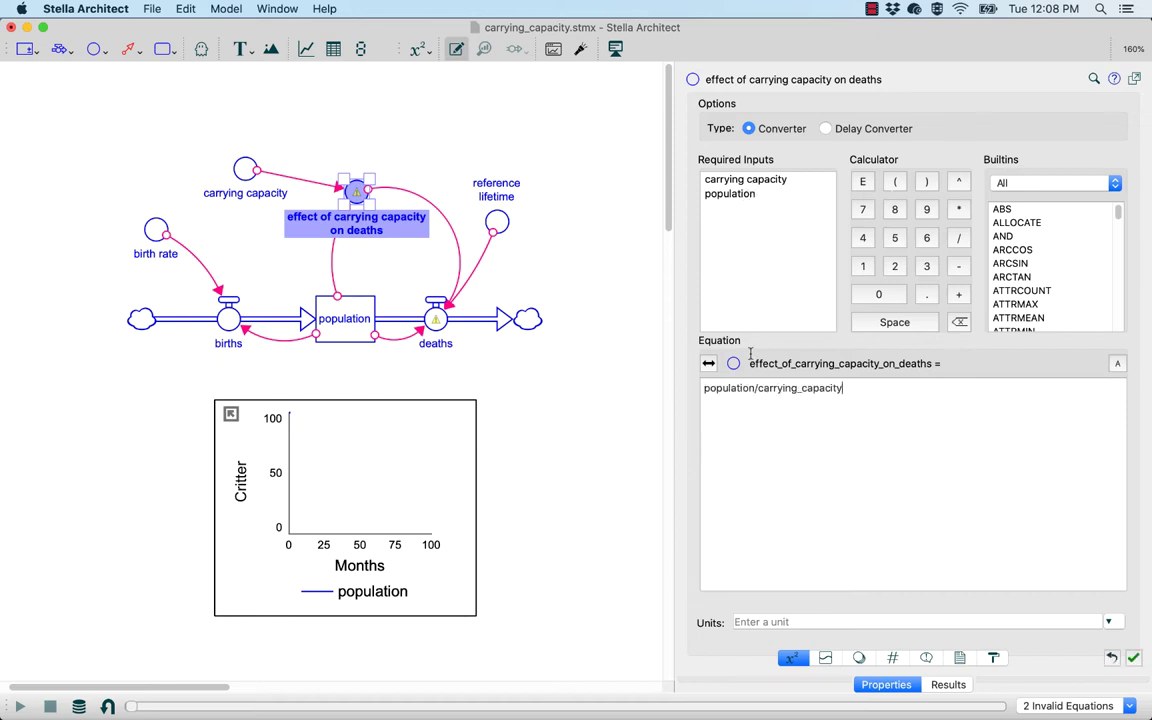
Set the effect of carrying capacity on deaths converter's units to dmnl and make it a graphical function.
{"action": "left_click", "coordinate": [744, 621]}
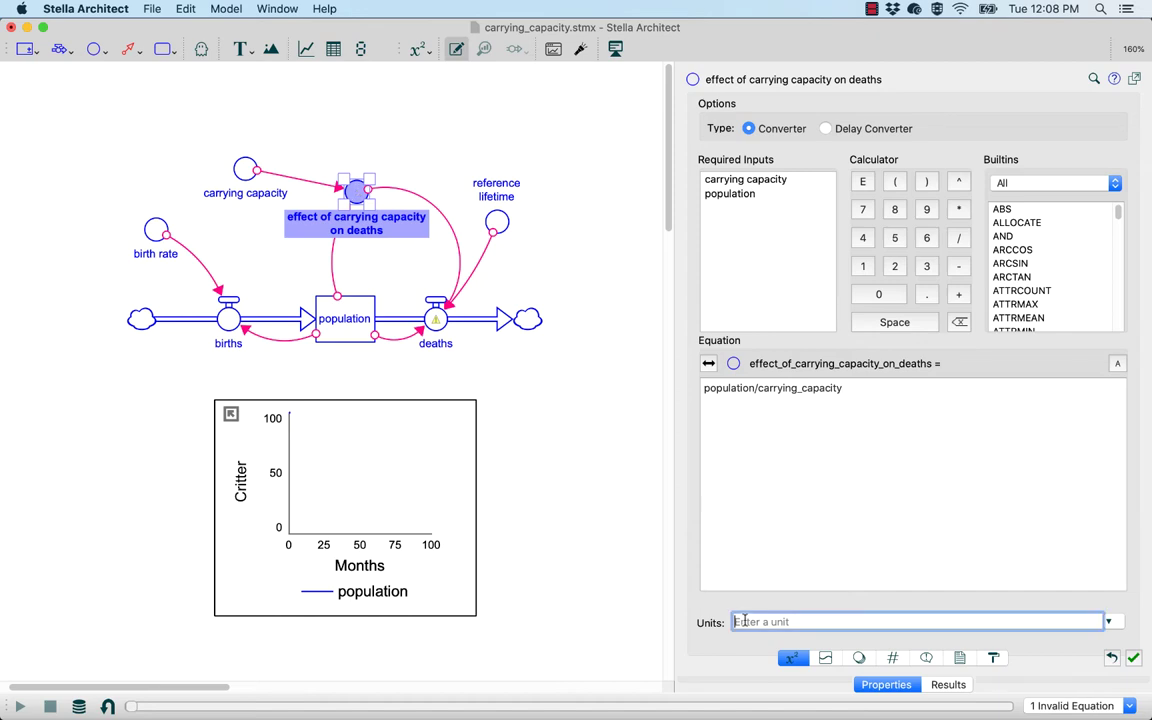
{"action": "type", "text": "dm"}
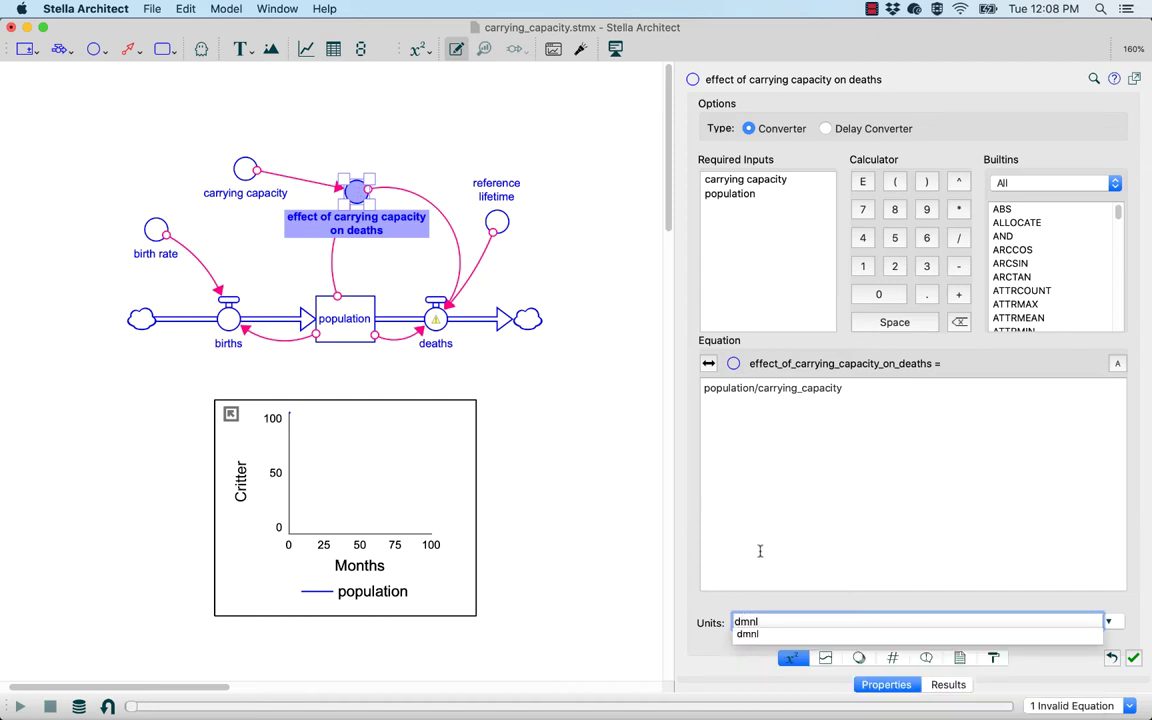
{"action": "type", "text": "nl"}
{"action": "key", "text": "Return"}
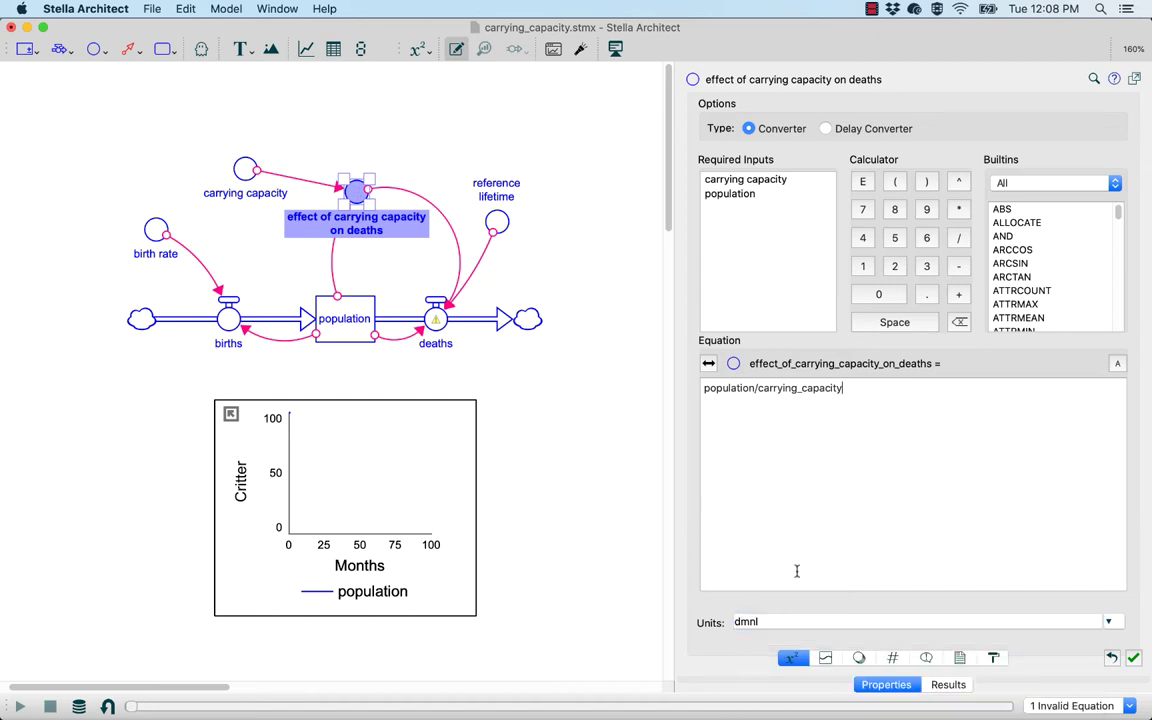
{"action": "left_click", "coordinate": [826, 659]}
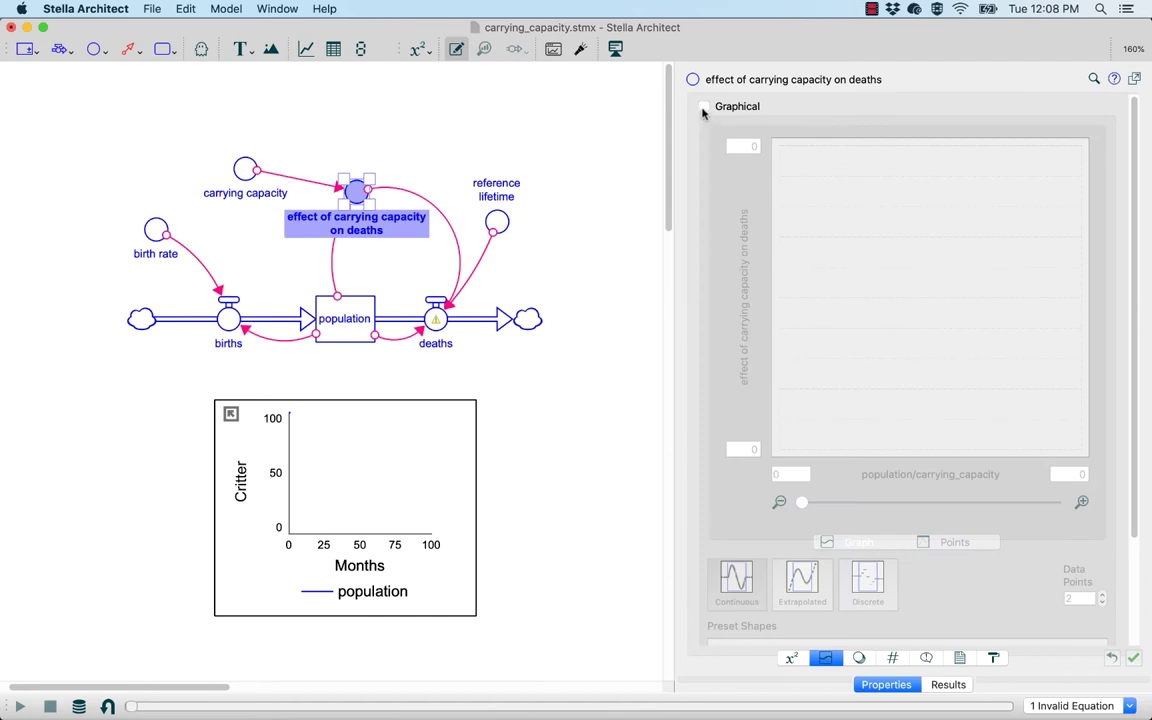
{"action": "left_click", "coordinate": [704, 107]}
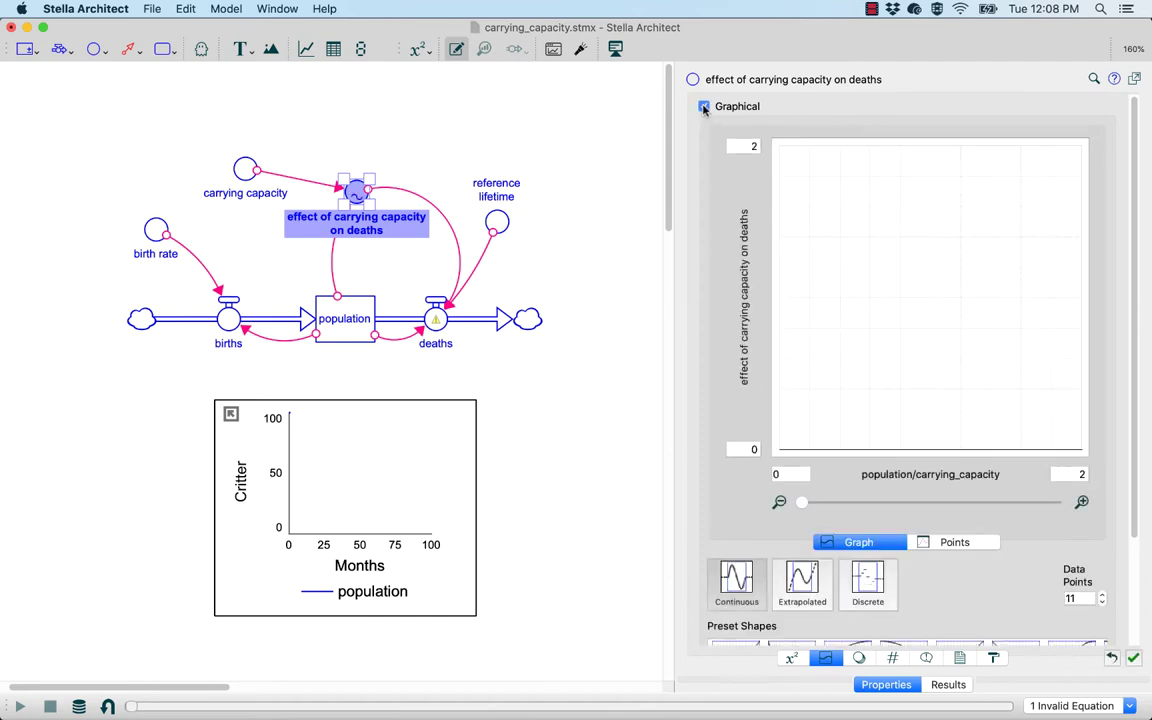
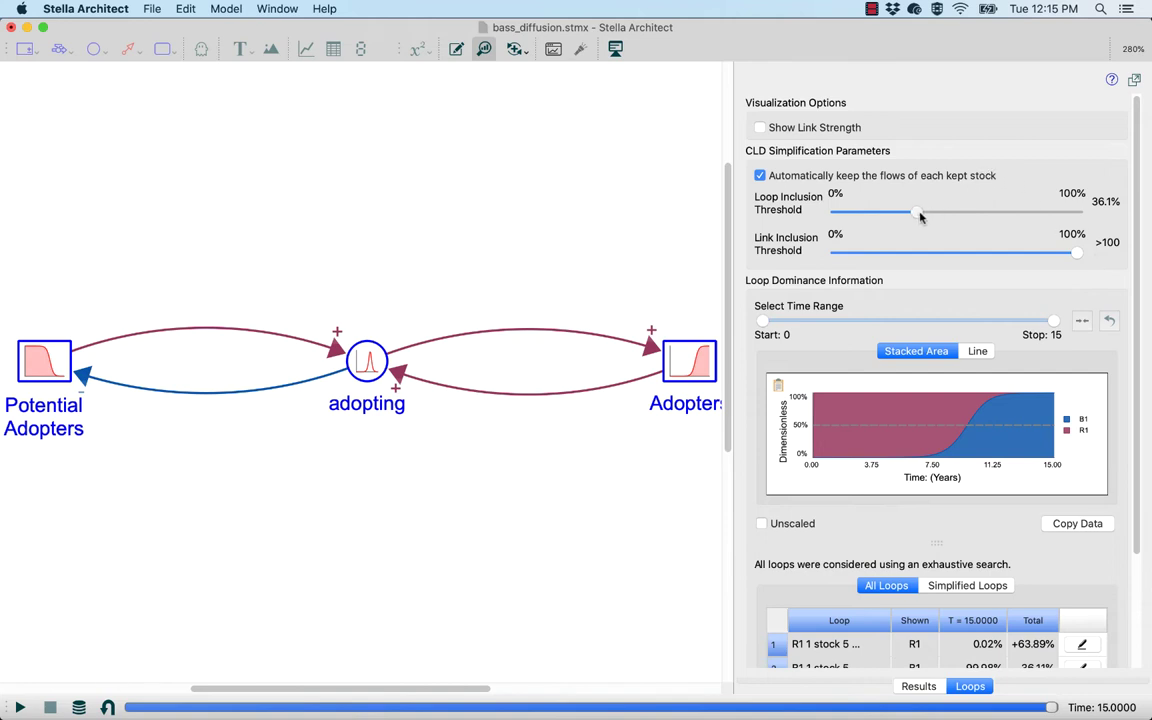
Compare the bass diffusion model's simplified loops at loop inclusion thresholds of 63.9% and 36.1%.
{"action": "left_click_drag", "start_coordinate": [919, 215], "coordinate": [995, 214]}
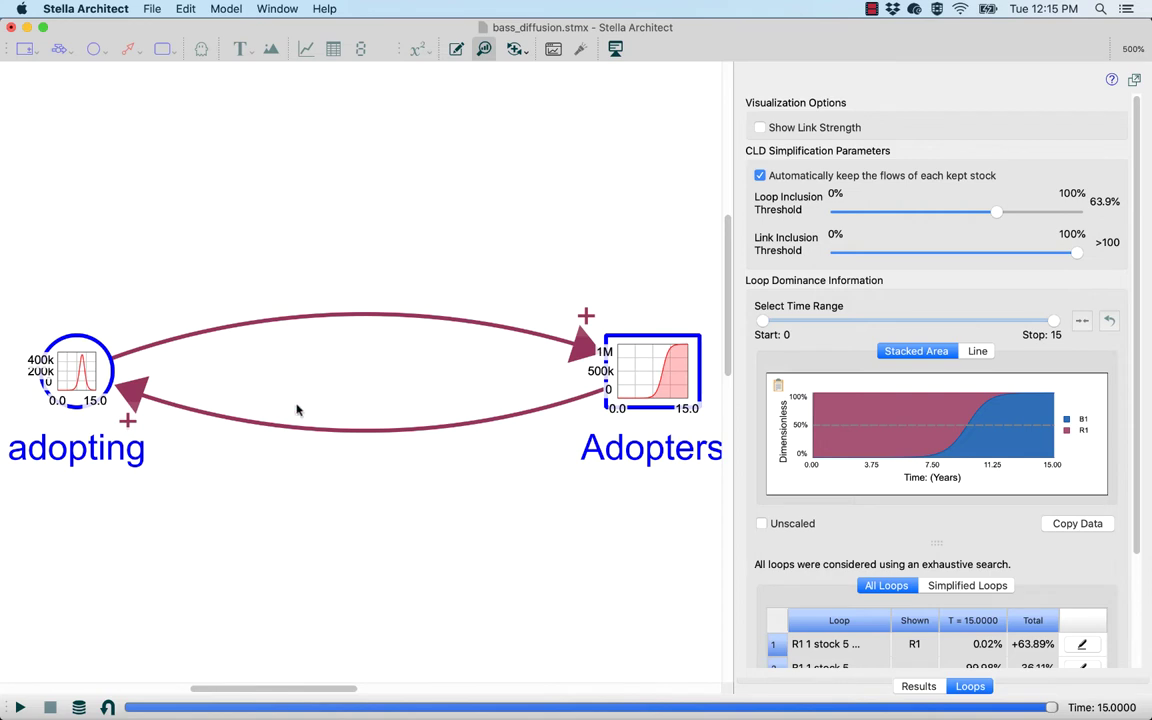
{"action": "left_click_drag", "start_coordinate": [905, 543], "coordinate": [866, 300]}
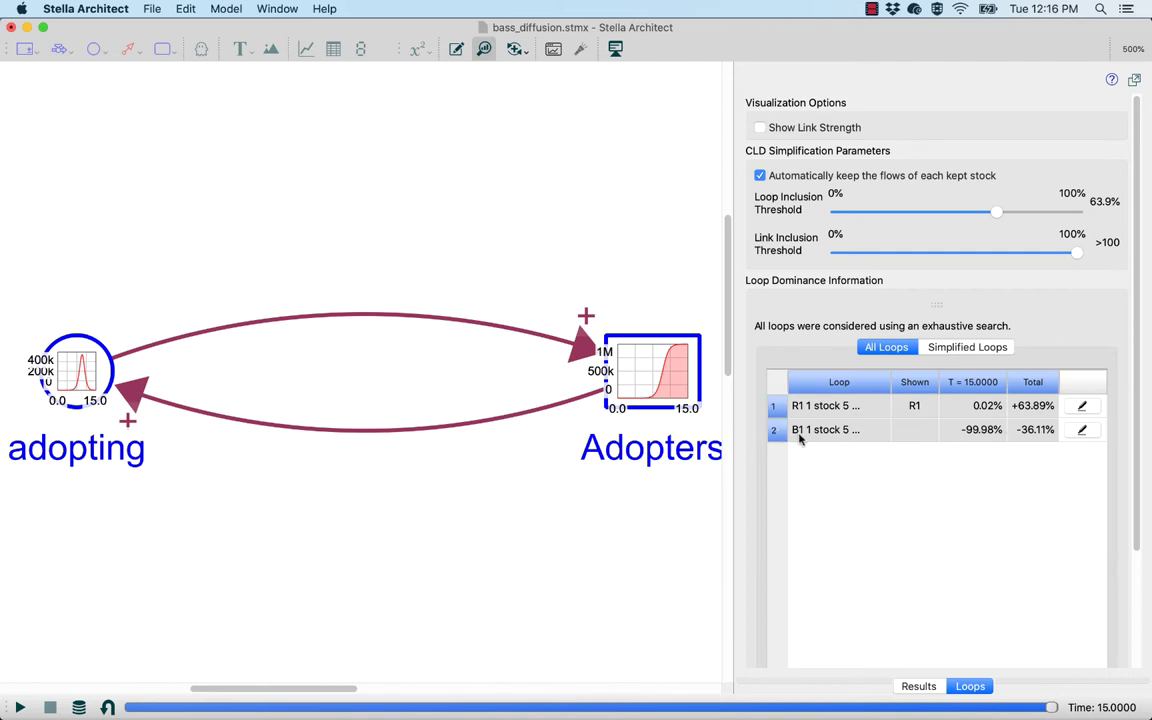
{"action": "left_click", "coordinate": [1000, 348]}
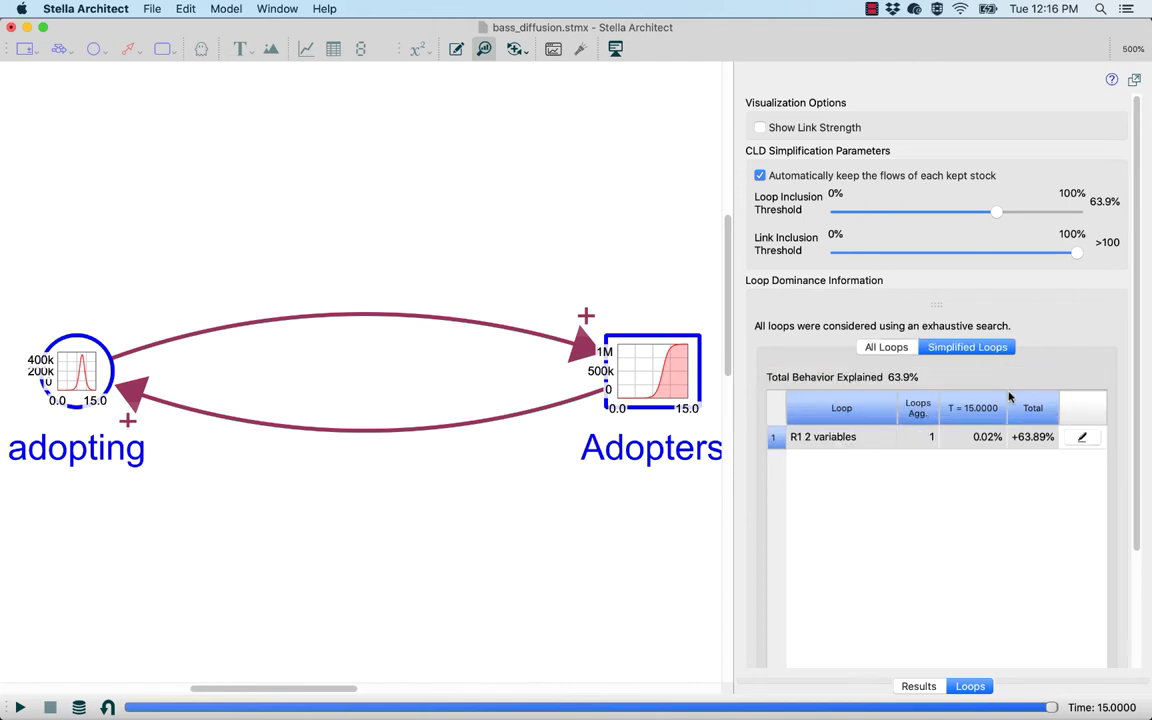
{"action": "mouse_move", "coordinate": [795, 446]}
{"action": "left_click_drag", "start_coordinate": [996, 217], "coordinate": [926, 220]}
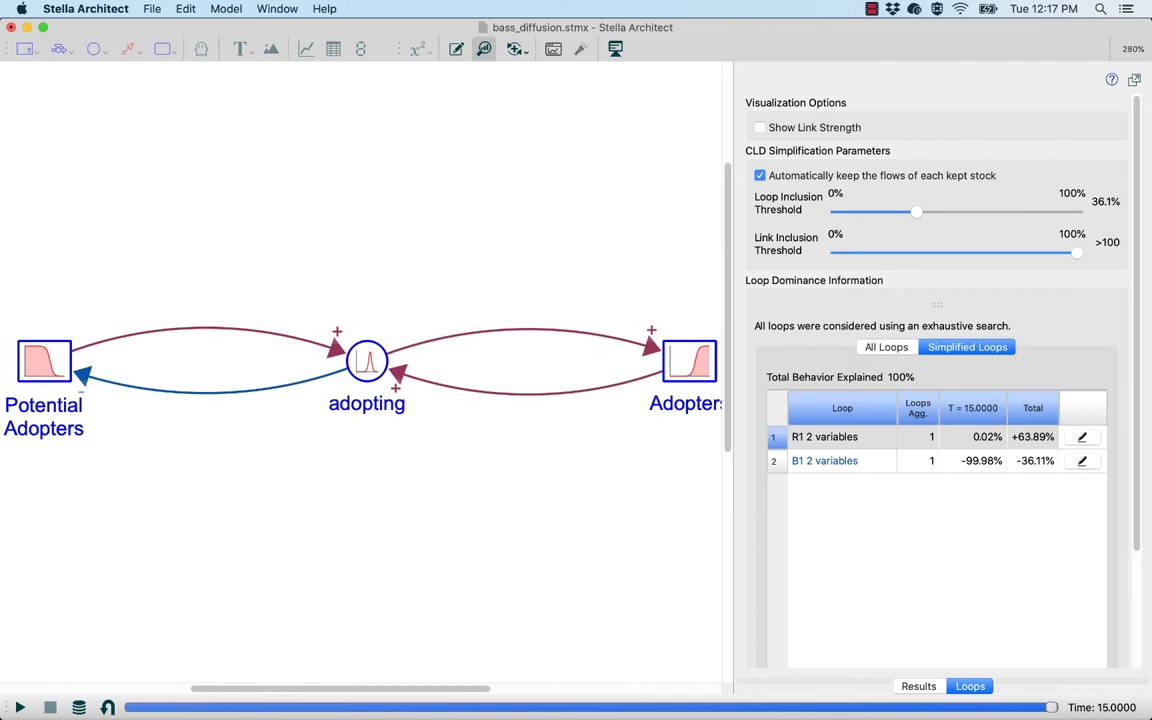
Switch to PowerPoint to check the Today's Topics slide, and return to Stella Architect.
{"action": "mouse_move", "coordinate": [764, 698]}
{"action": "left_click", "coordinate": [620, 697]}
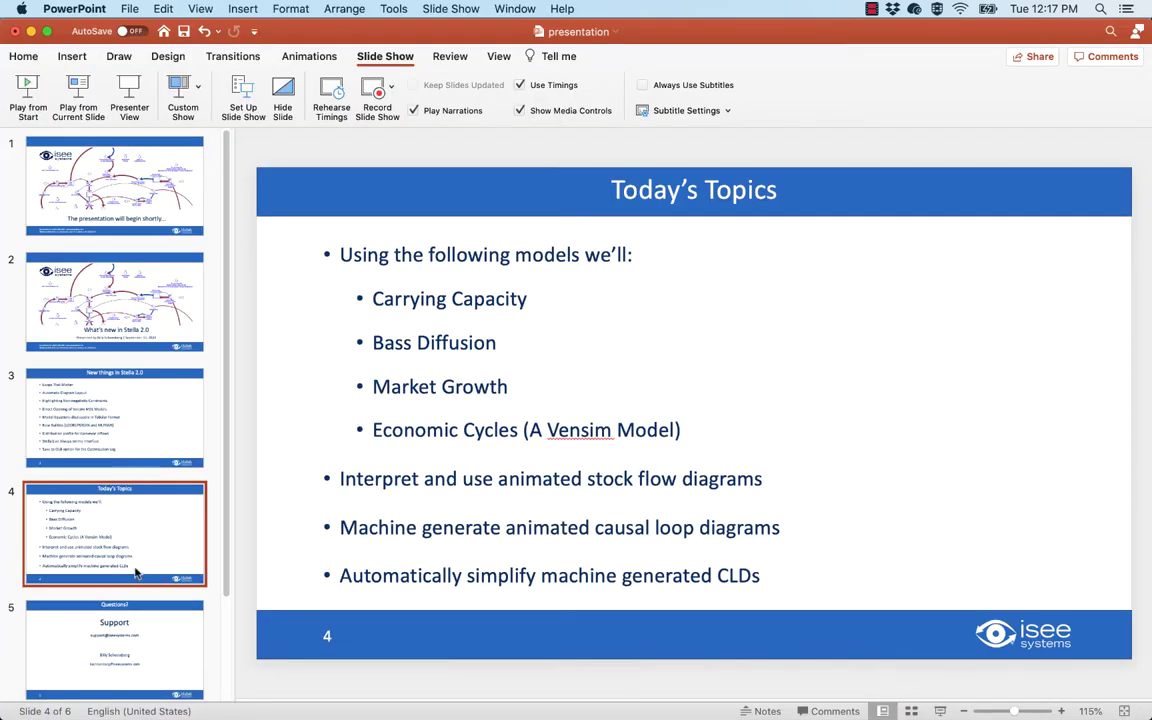
{"action": "mouse_move", "coordinate": [250, 712]}
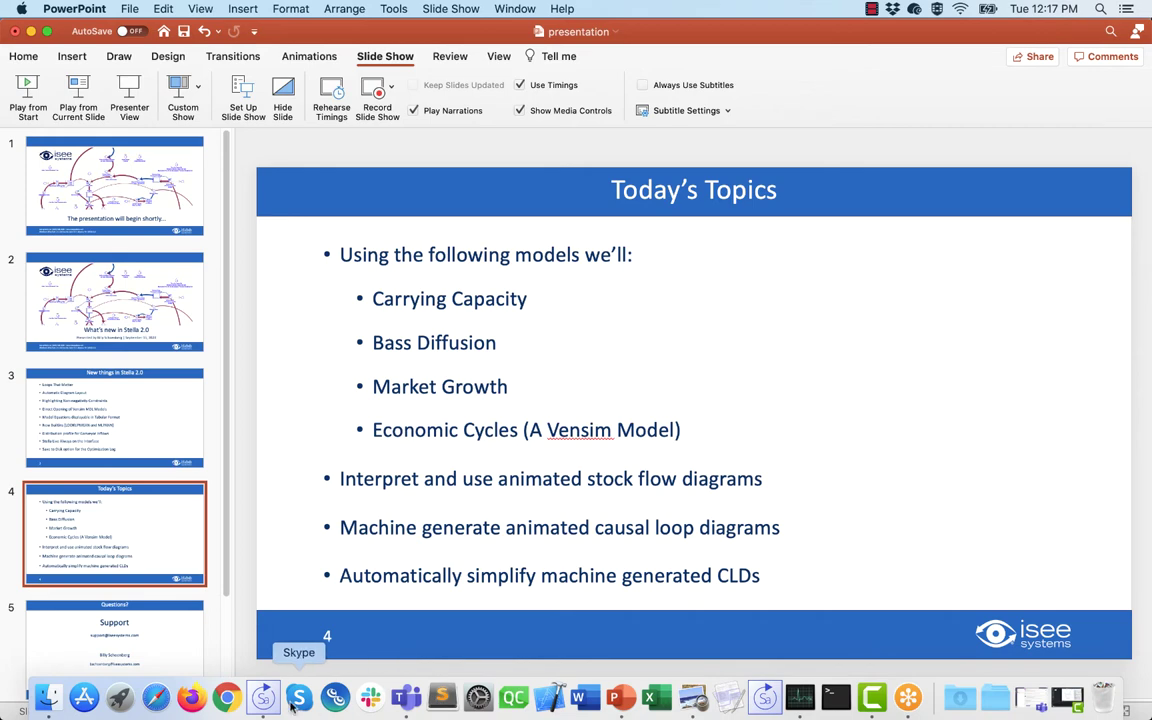
{"action": "left_click", "coordinate": [263, 697]}
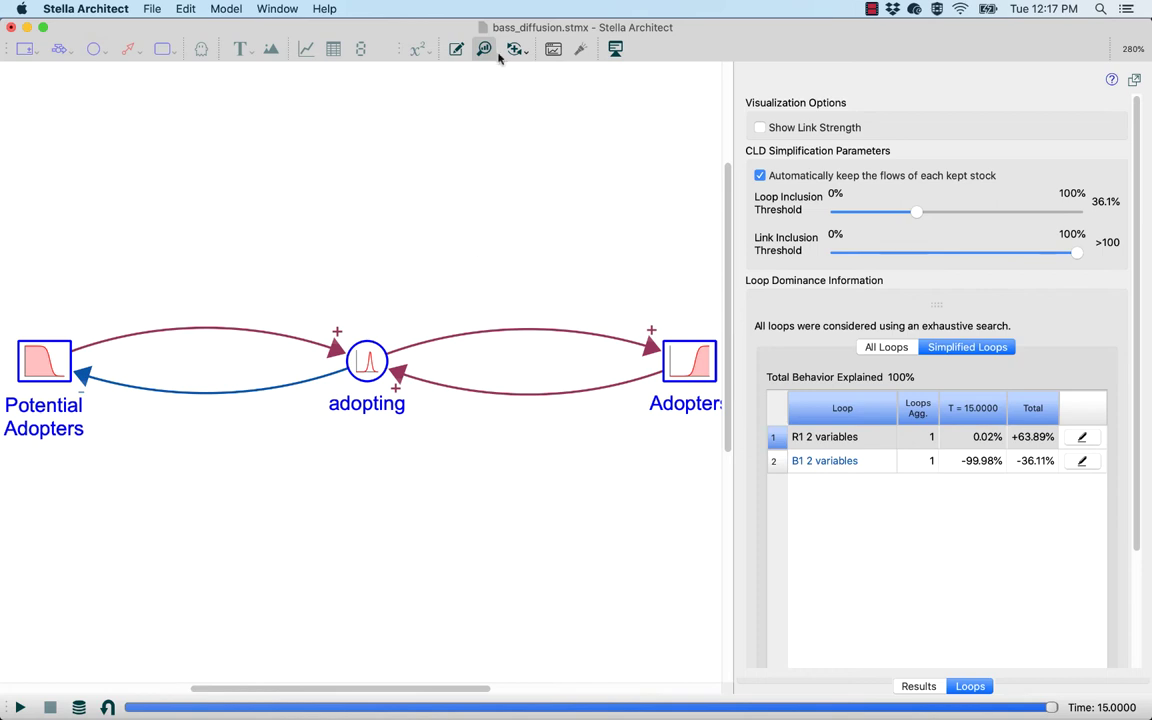
Rerun the bass diffusion model from its stock and flow diagram and limit the Adopters graph to times 0 through 5.625.
{"action": "left_click", "coordinate": [918, 686]}
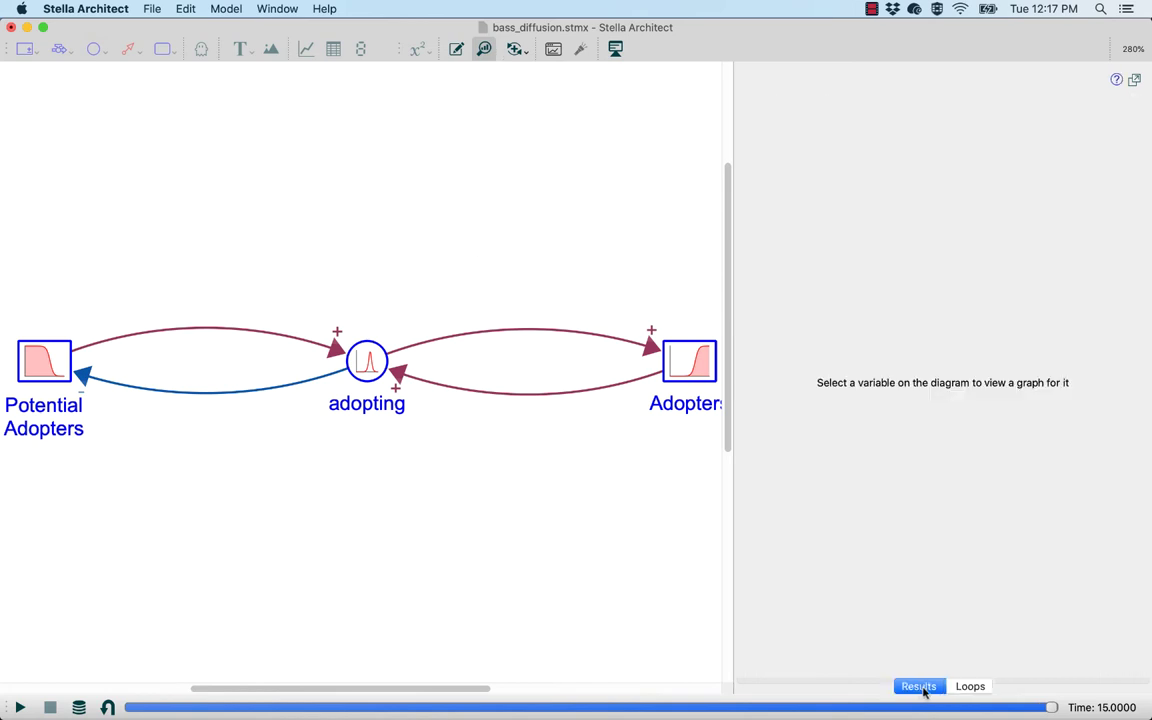
{"action": "left_click", "coordinate": [454, 52]}
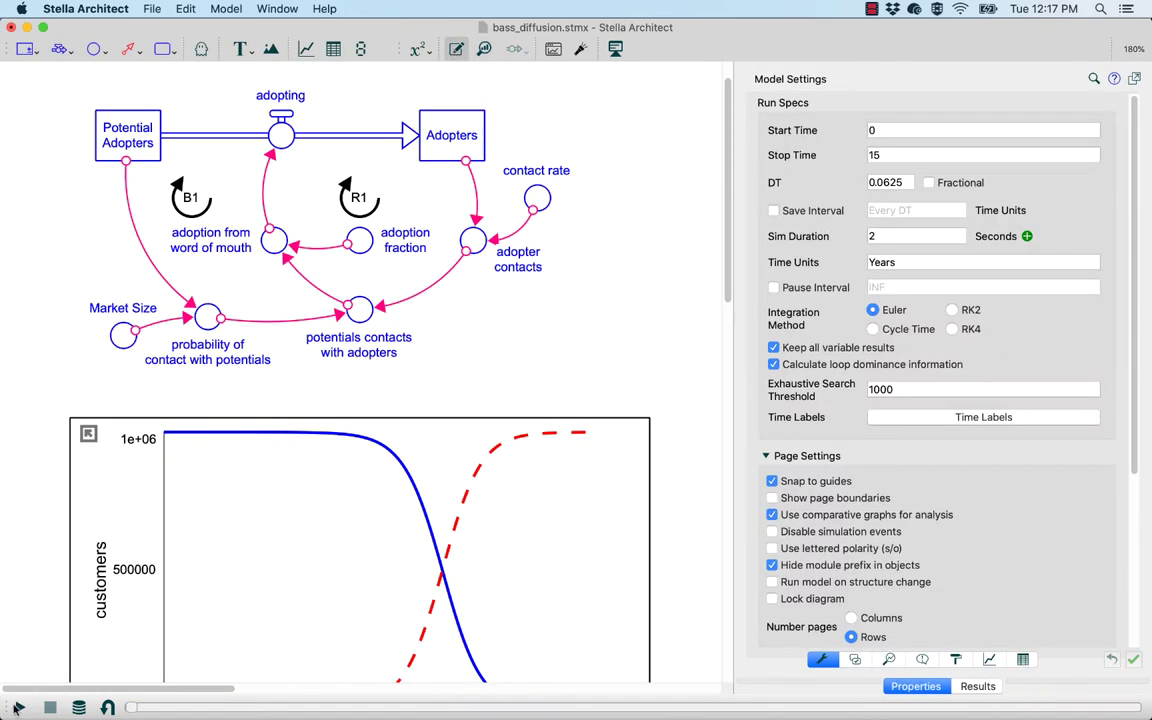
{"action": "left_click", "coordinate": [18, 707]}
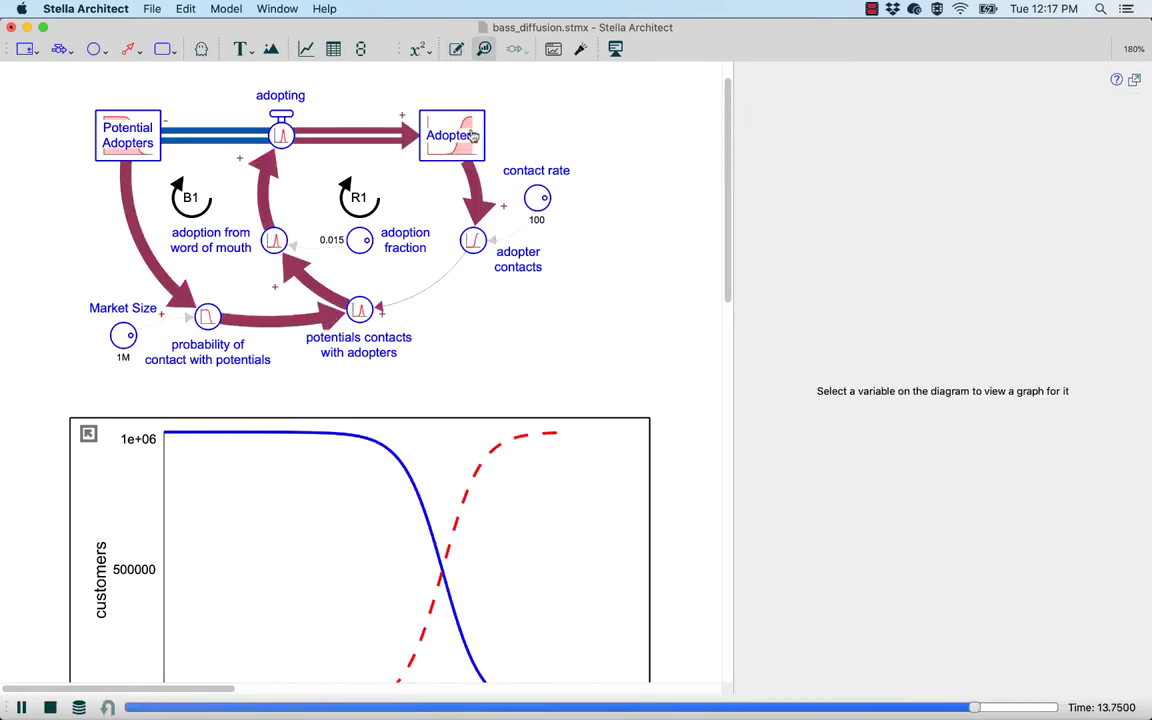
{"action": "left_click", "coordinate": [440, 138]}
{"action": "left_click_drag", "start_coordinate": [1070, 128], "coordinate": [877, 131]}
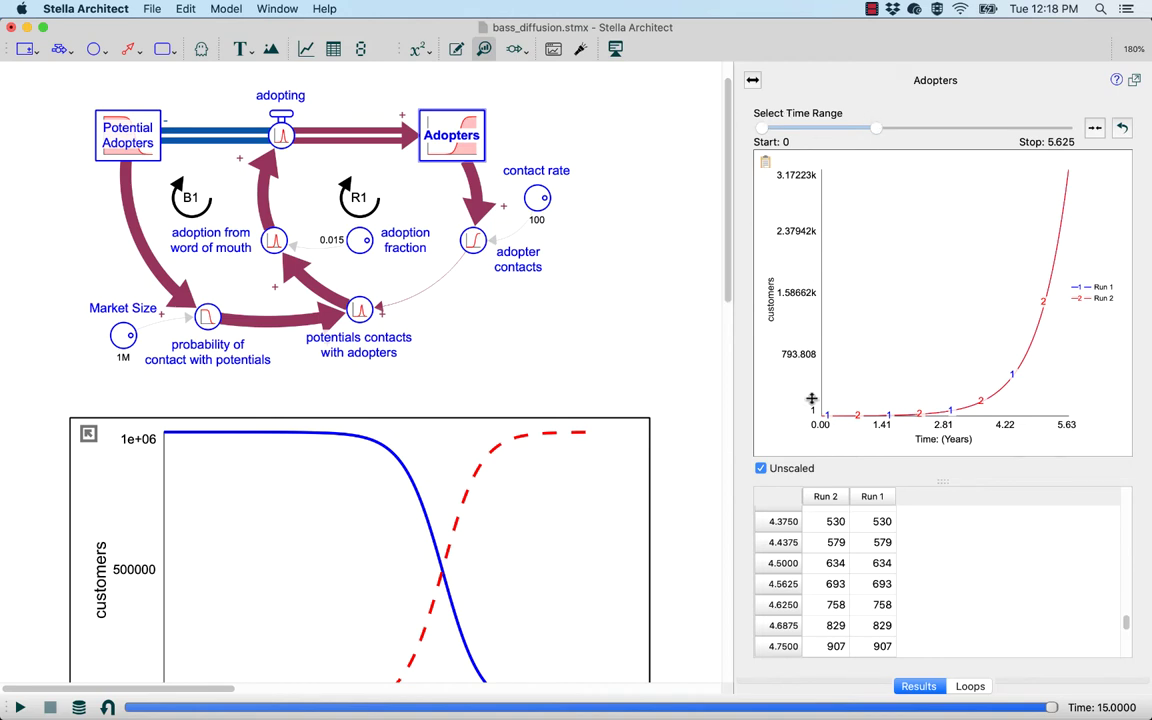
Examine loop dominance over the limited time range by highlighting loops R1 and B1 on the stock and flow diagram.
{"action": "left_click", "coordinate": [966, 685]}
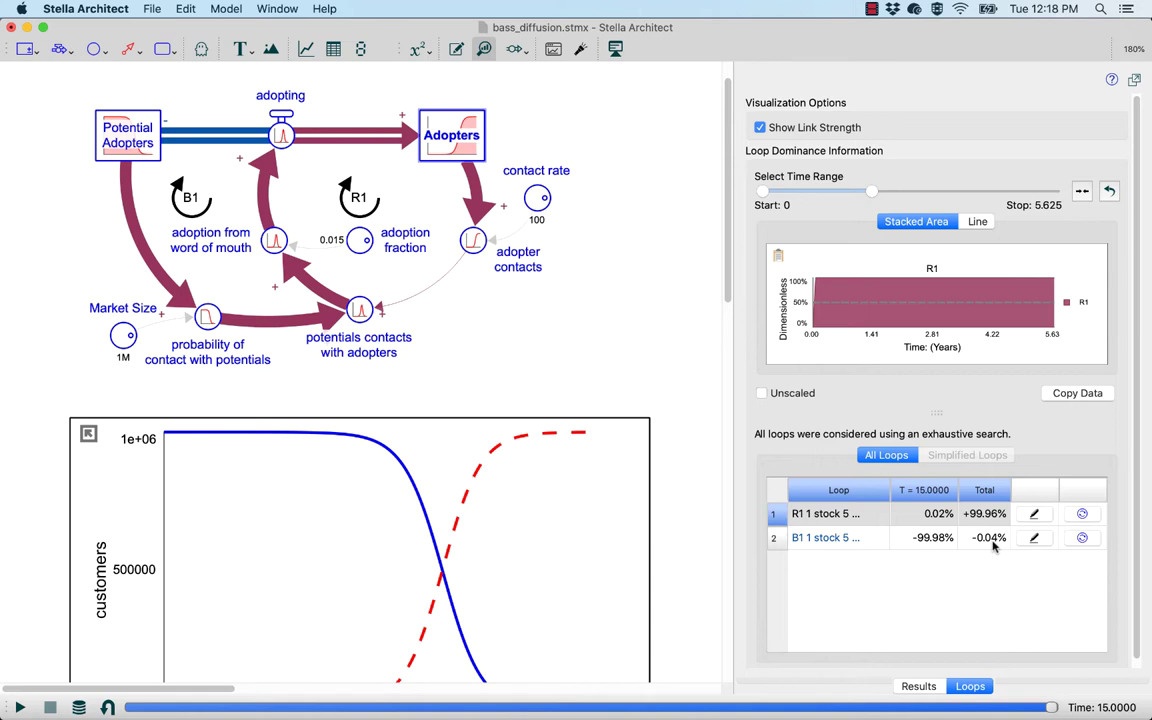
{"action": "left_click", "coordinate": [1028, 515]}
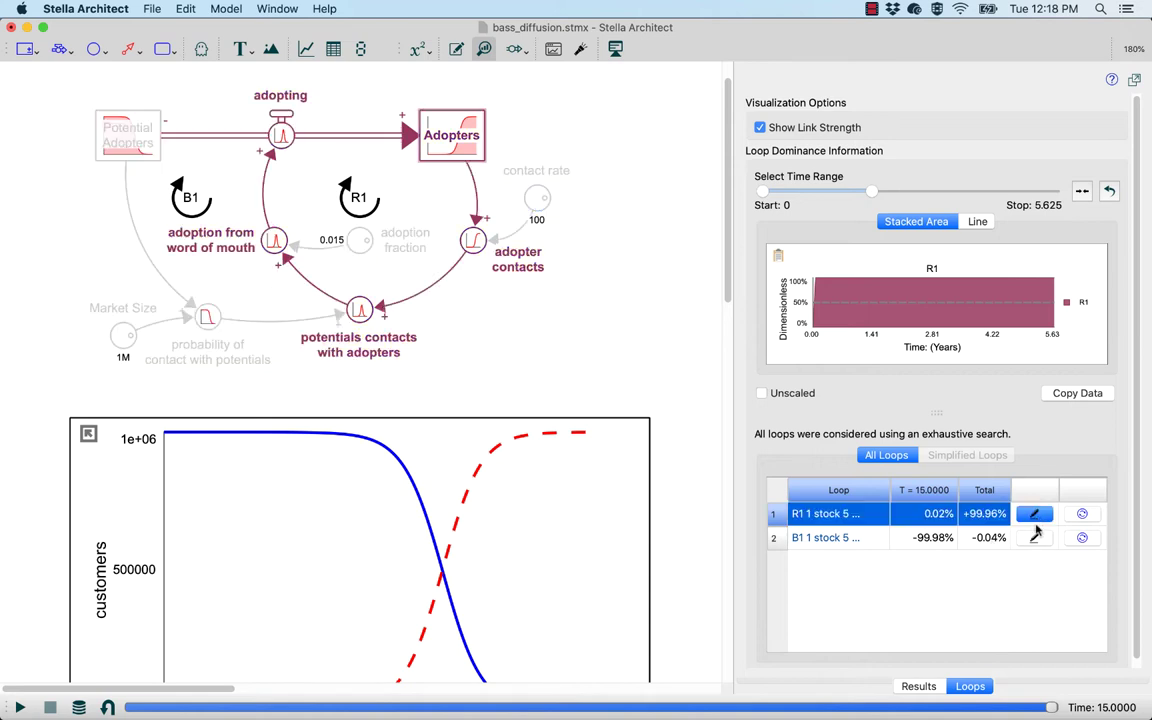
{"action": "left_click", "coordinate": [1039, 541]}
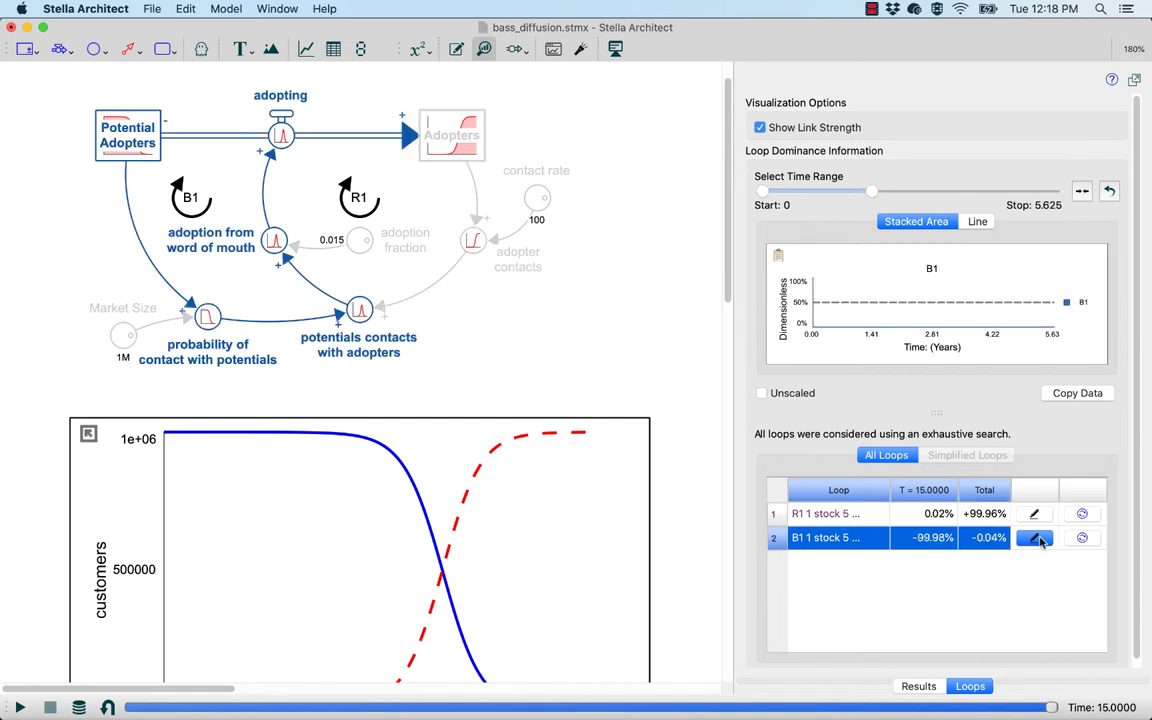
Display the model as a causal loop diagram and highlight its simplified loops R1 and B1 in turn.
{"action": "left_click", "coordinate": [514, 52]}
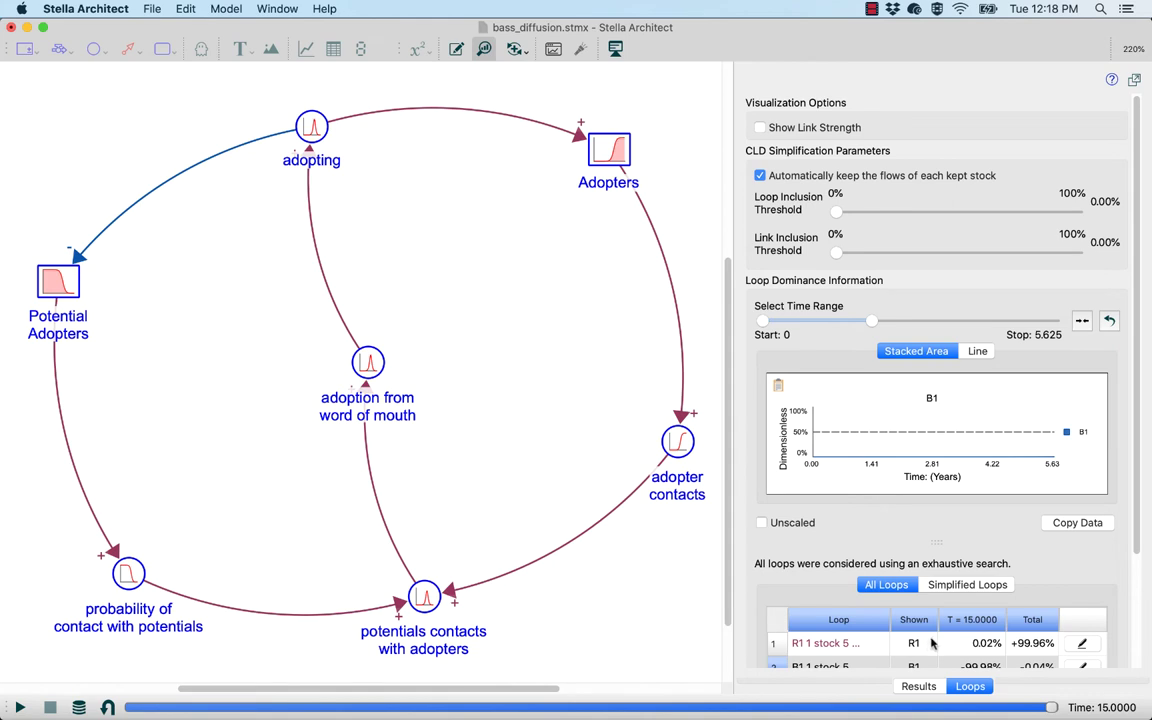
{"action": "left_click", "coordinate": [956, 591]}
{"action": "scroll", "coordinate": [1058, 514], "scroll_direction": "down", "scroll_amount": 4}
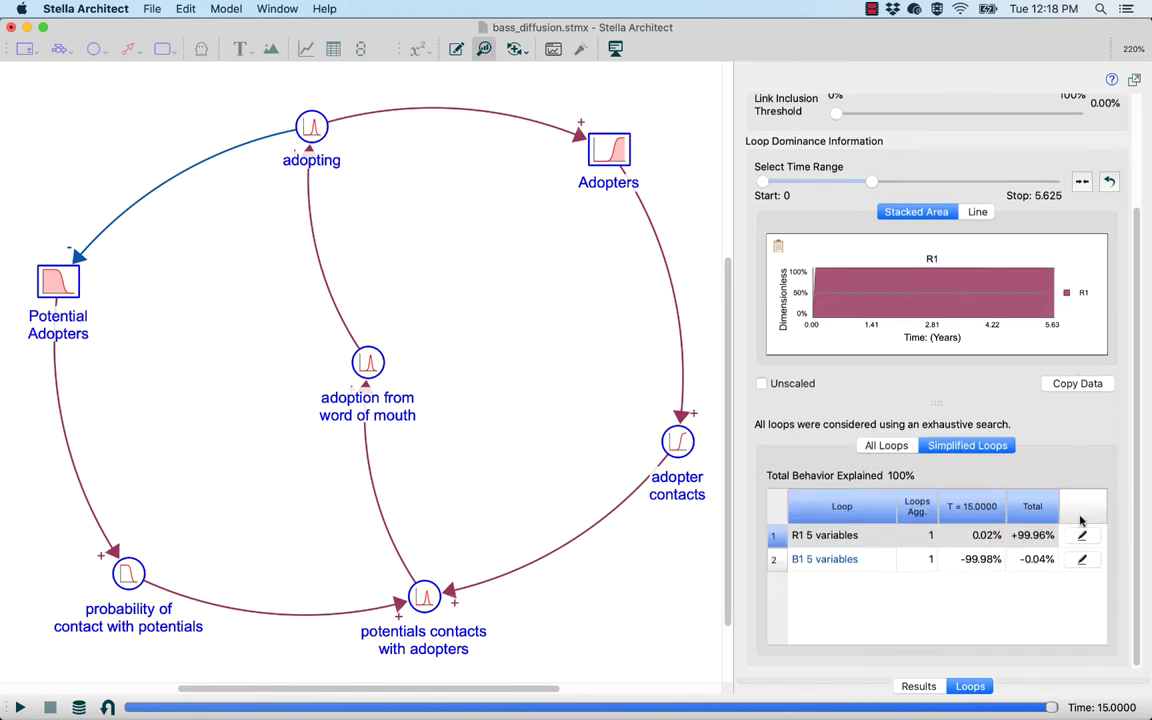
{"action": "left_click", "coordinate": [1083, 537]}
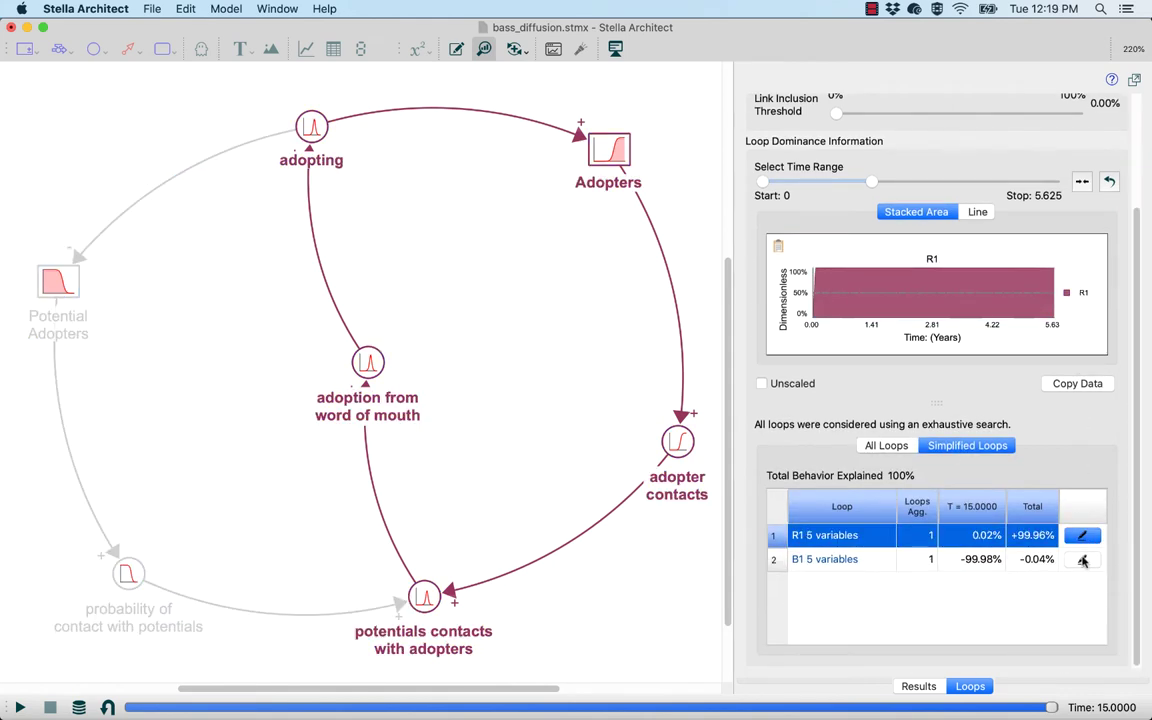
{"action": "left_click", "coordinate": [1082, 562]}
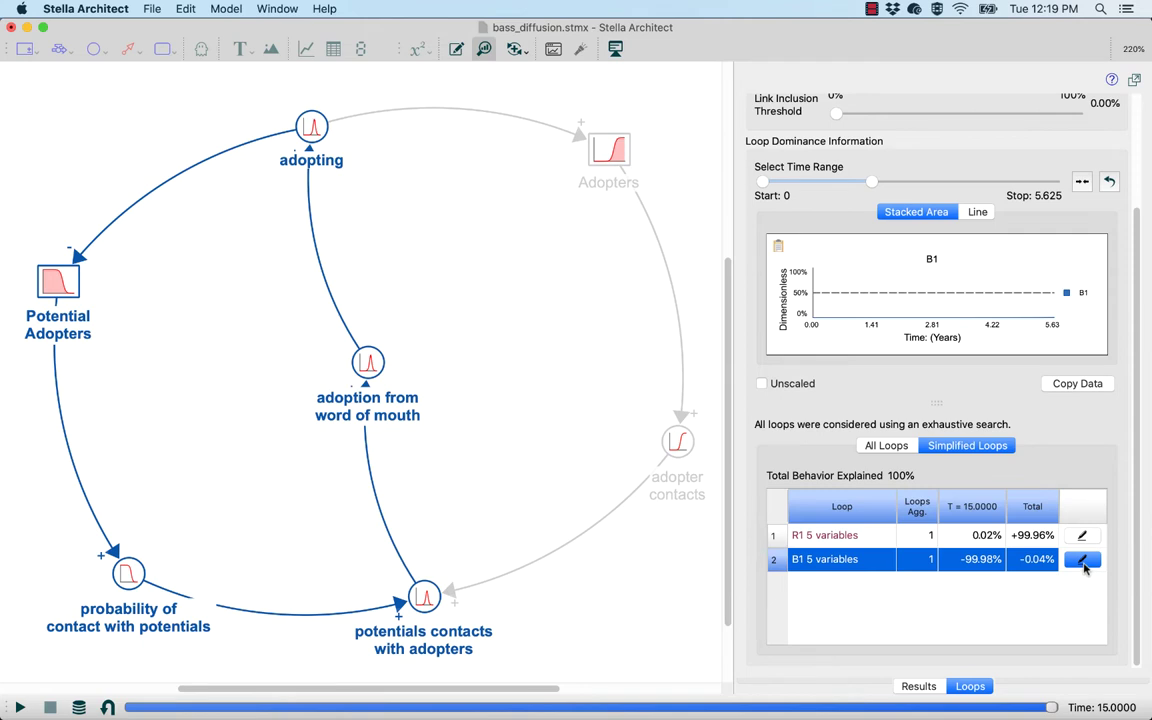
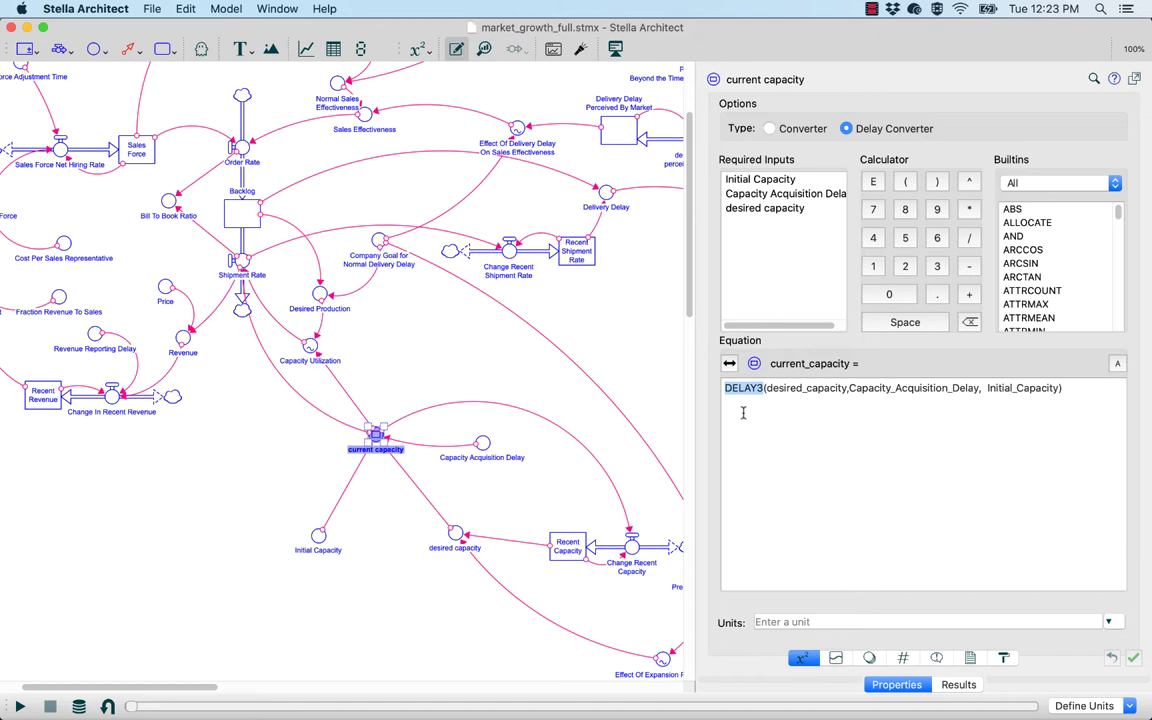
Set the market growth model's simulation duration to 5 seconds and run it.
{"action": "left_click", "coordinate": [600, 345]}
{"action": "scroll", "coordinate": [600, 345], "scroll_direction": "up", "scroll_amount": 3}
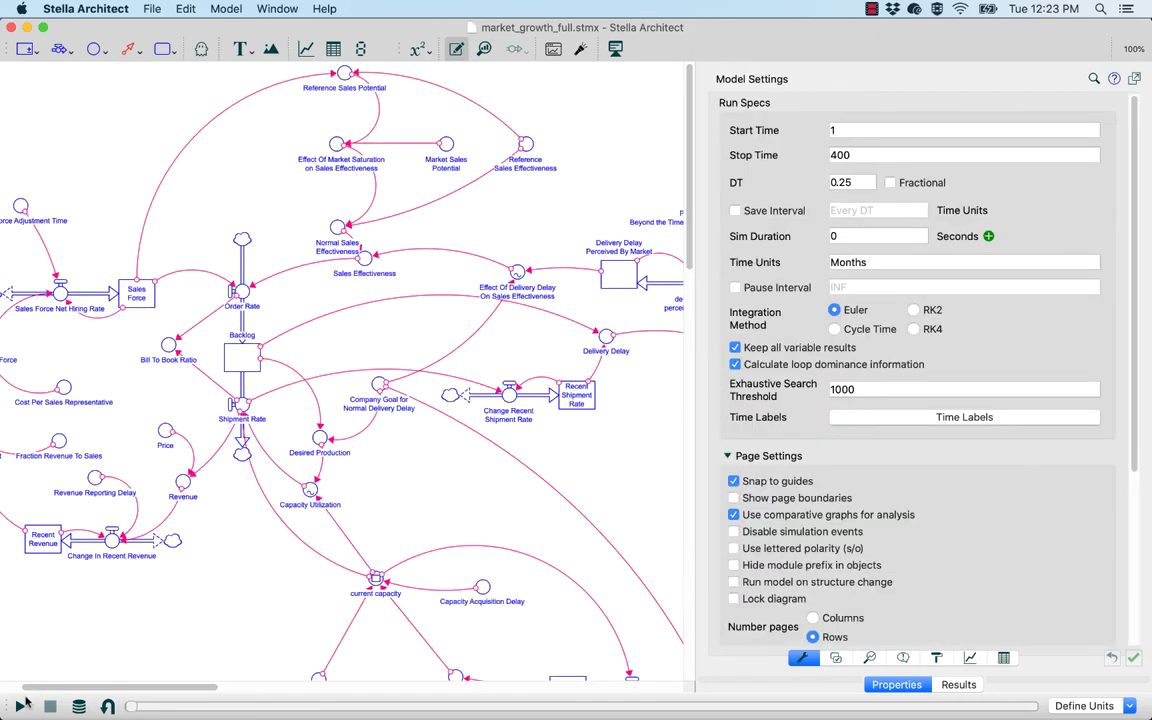
{"action": "left_click", "coordinate": [838, 236]}
{"action": "type", "text": "5"}
{"action": "key", "text": "Return"}
{"action": "left_click", "coordinate": [19, 706]}
{"action": "scroll", "coordinate": [568, 417], "scroll_direction": "down", "scroll_amount": 3}
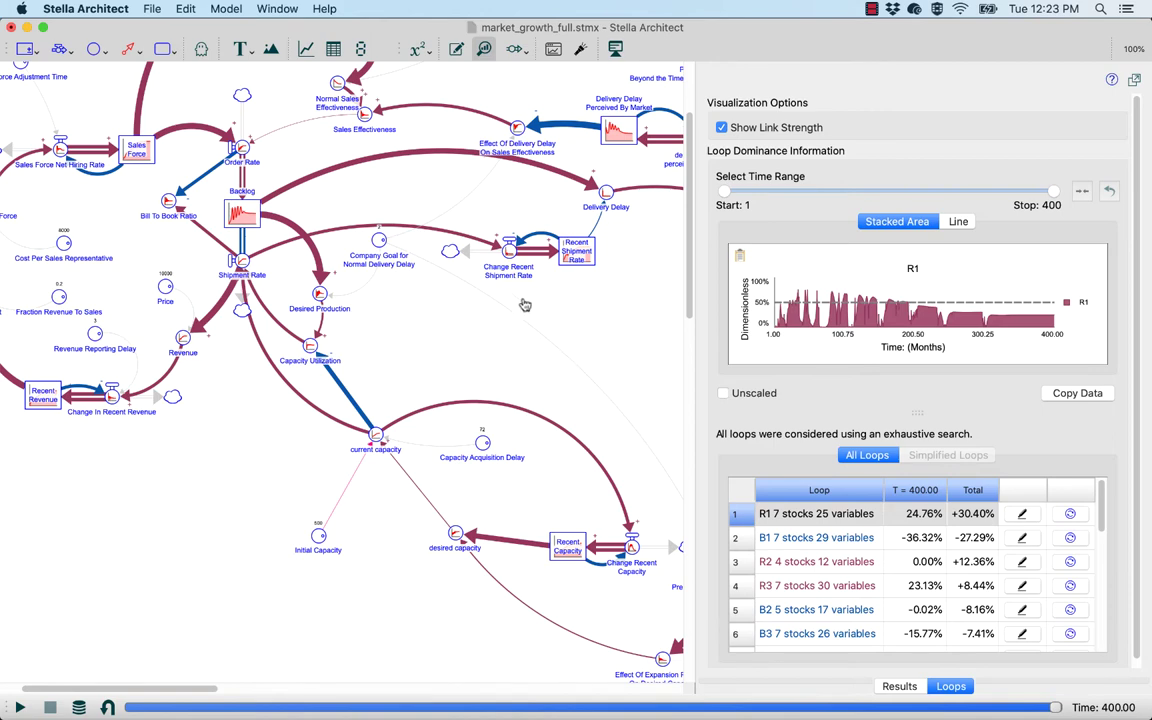
Display the market growth model as a causal loop diagram and lower both loop and link inclusion thresholds to 0%.
{"action": "left_click", "coordinate": [517, 51]}
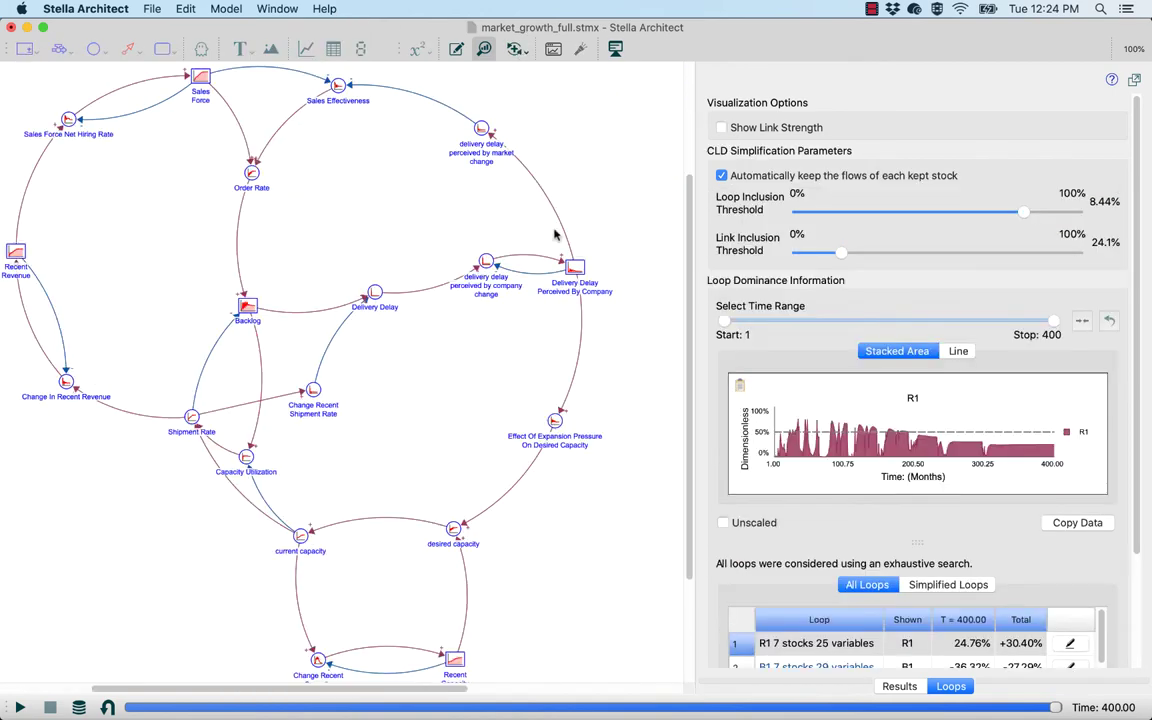
{"action": "mouse_move", "coordinate": [556, 261]}
{"action": "left_click_drag", "start_coordinate": [1025, 213], "coordinate": [773, 236]}
{"action": "left_click_drag", "start_coordinate": [840, 253], "coordinate": [729, 257]}
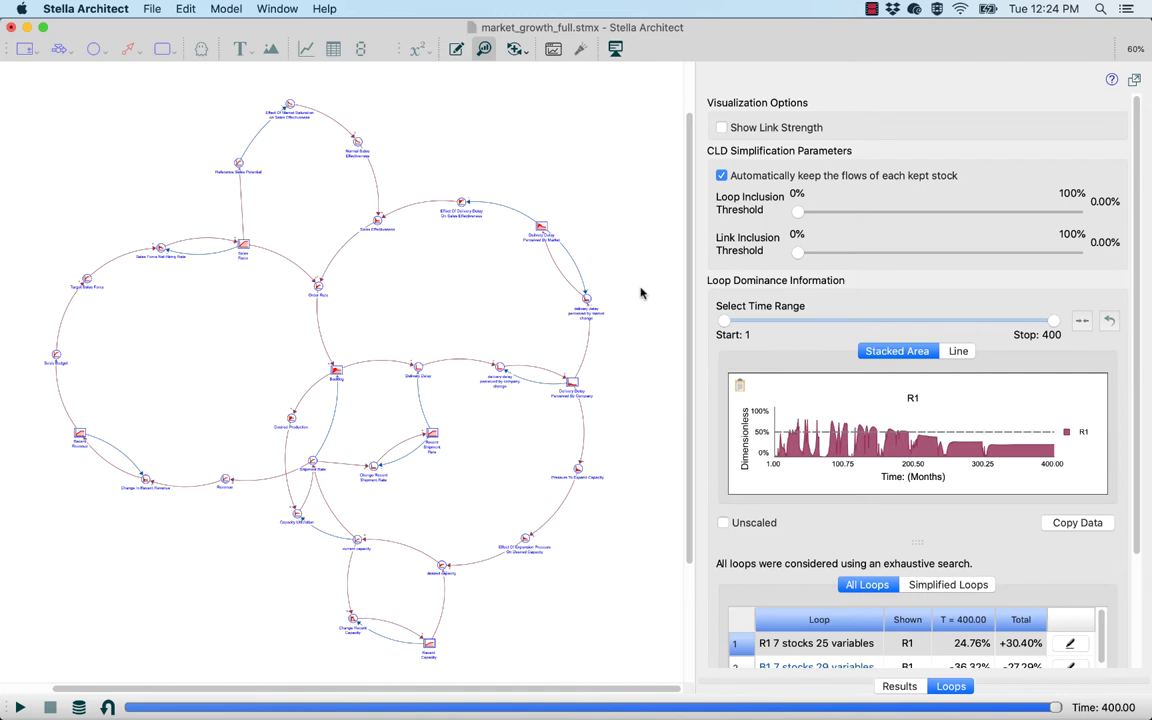
Raise the loop inclusion threshold to 100% and the link inclusion threshold to its maximum, above 100.
{"action": "left_click_drag", "start_coordinate": [797, 212], "coordinate": [1111, 216]}
{"action": "left_click_drag", "start_coordinate": [803, 252], "coordinate": [1113, 265]}
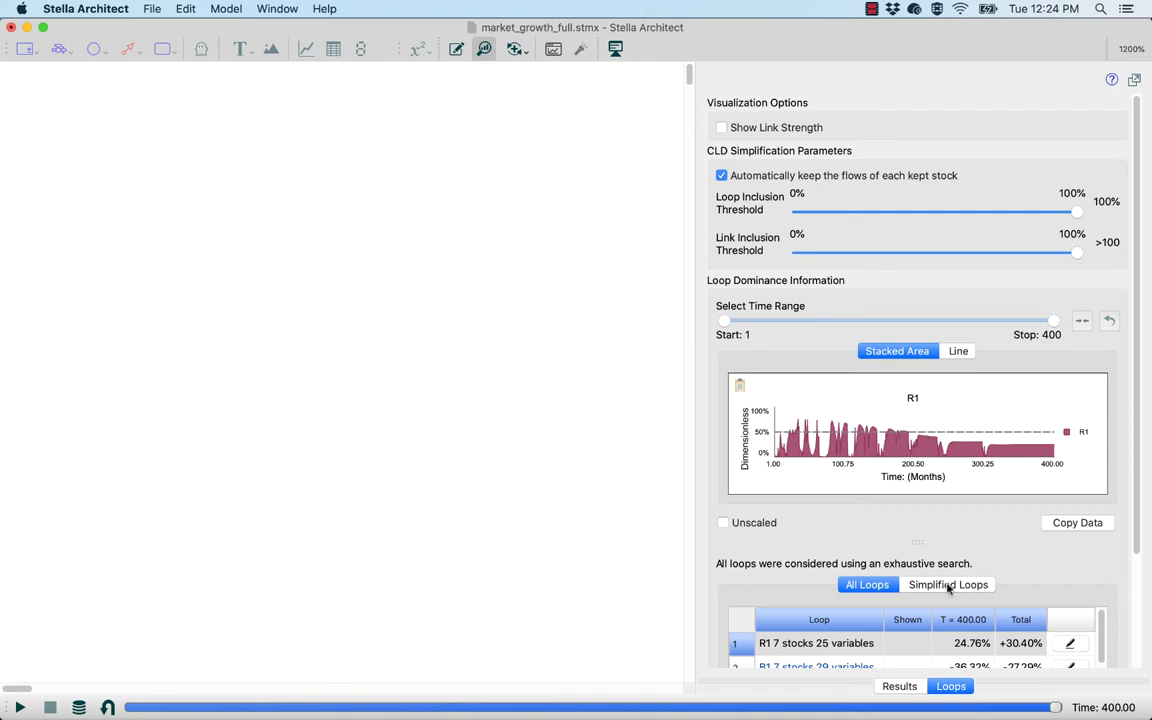
Show the enlarged simplified loops list and lower the loop inclusion threshold to 12.4%.
{"action": "left_click", "coordinate": [905, 585]}
{"action": "left_click_drag", "start_coordinate": [926, 545], "coordinate": [913, 339]}
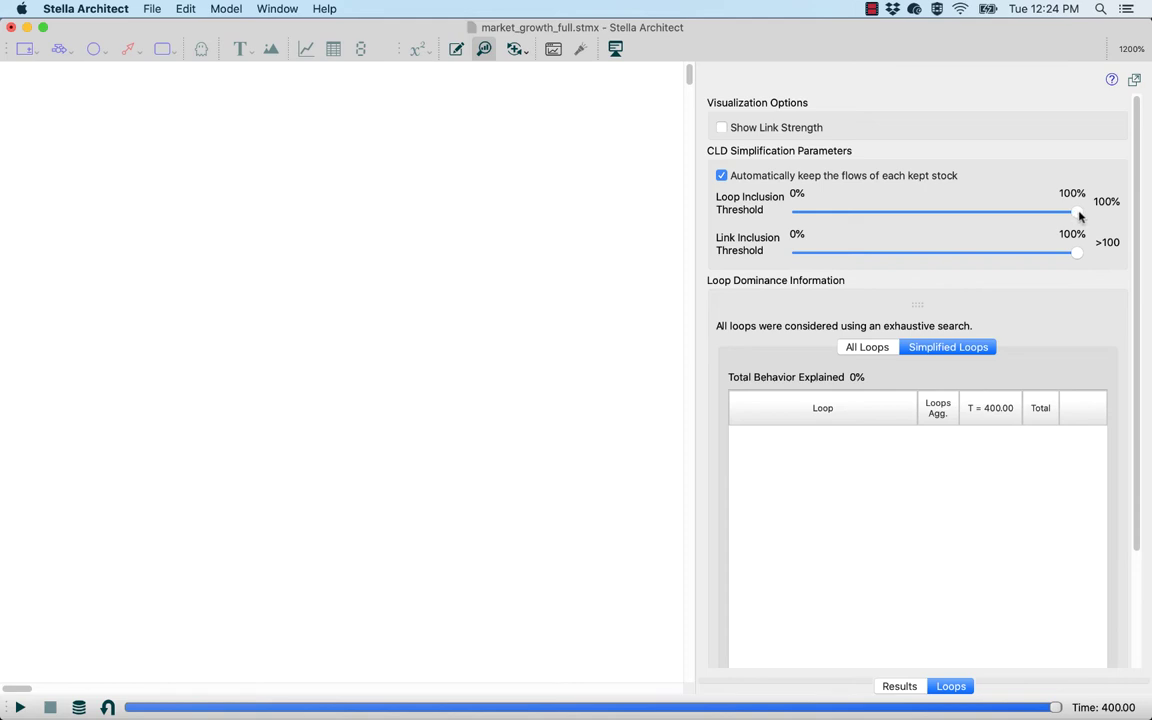
{"action": "left_click_drag", "start_coordinate": [1077, 212], "coordinate": [1040, 218]}
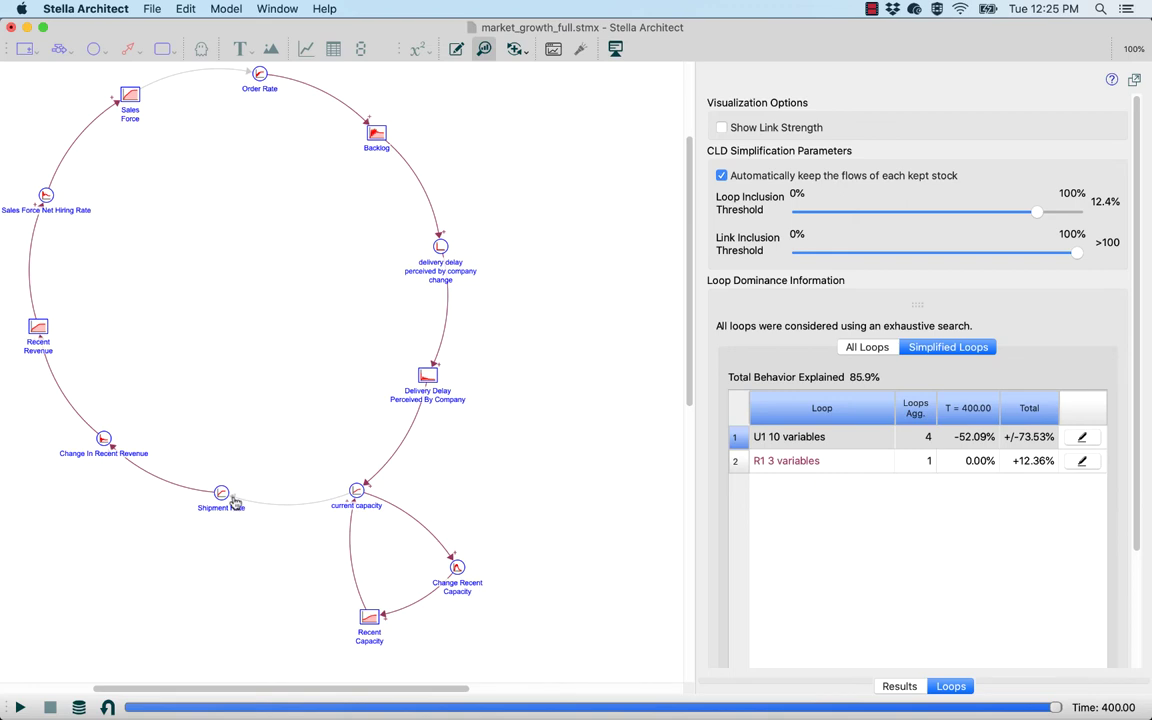
Examine the link into Shipment Rate and compare the full loop list with the simplified loops.
{"action": "mouse_move", "coordinate": [235, 502]}
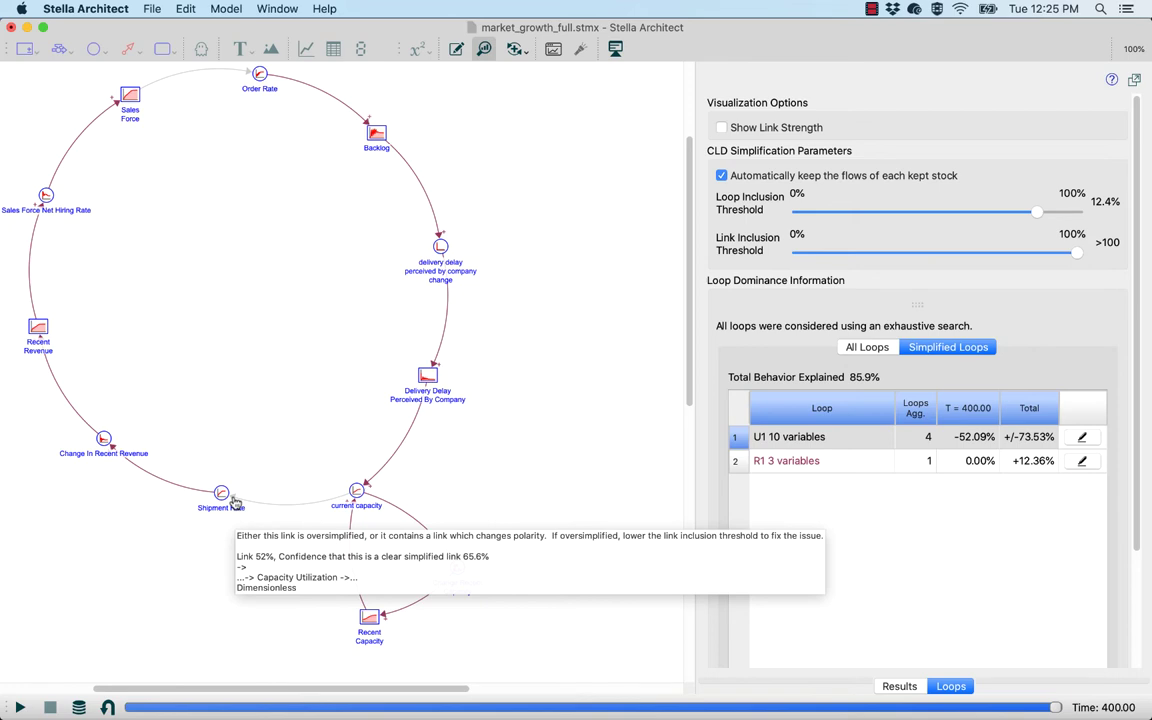
{"action": "left_click", "coordinate": [867, 347]}
{"action": "scroll", "coordinate": [1105, 548], "scroll_direction": "down", "scroll_amount": 3}
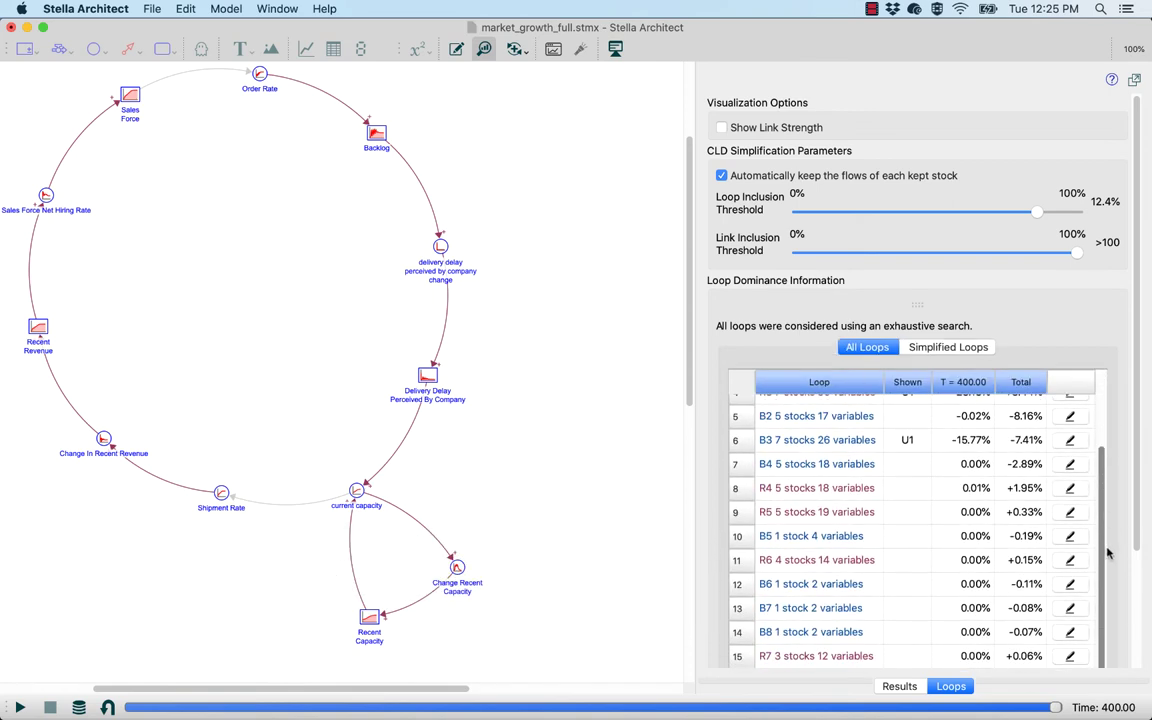
{"action": "scroll", "coordinate": [1108, 590], "scroll_direction": "up", "scroll_amount": 3}
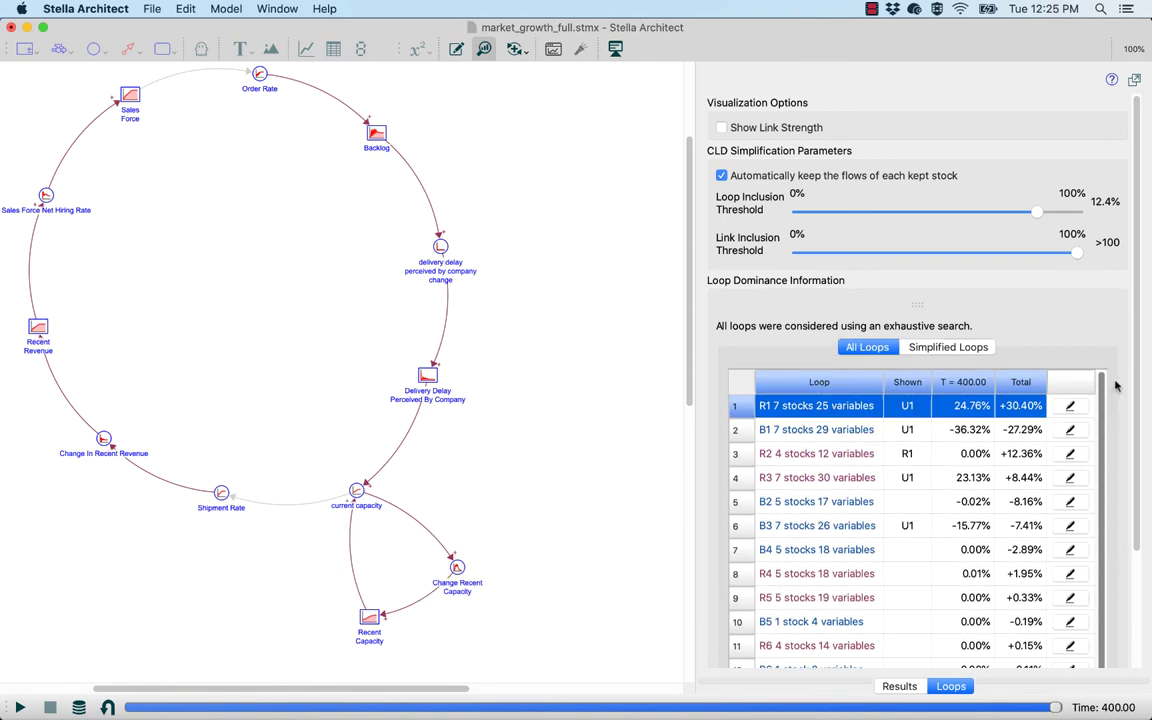
{"action": "left_click", "coordinate": [948, 347]}
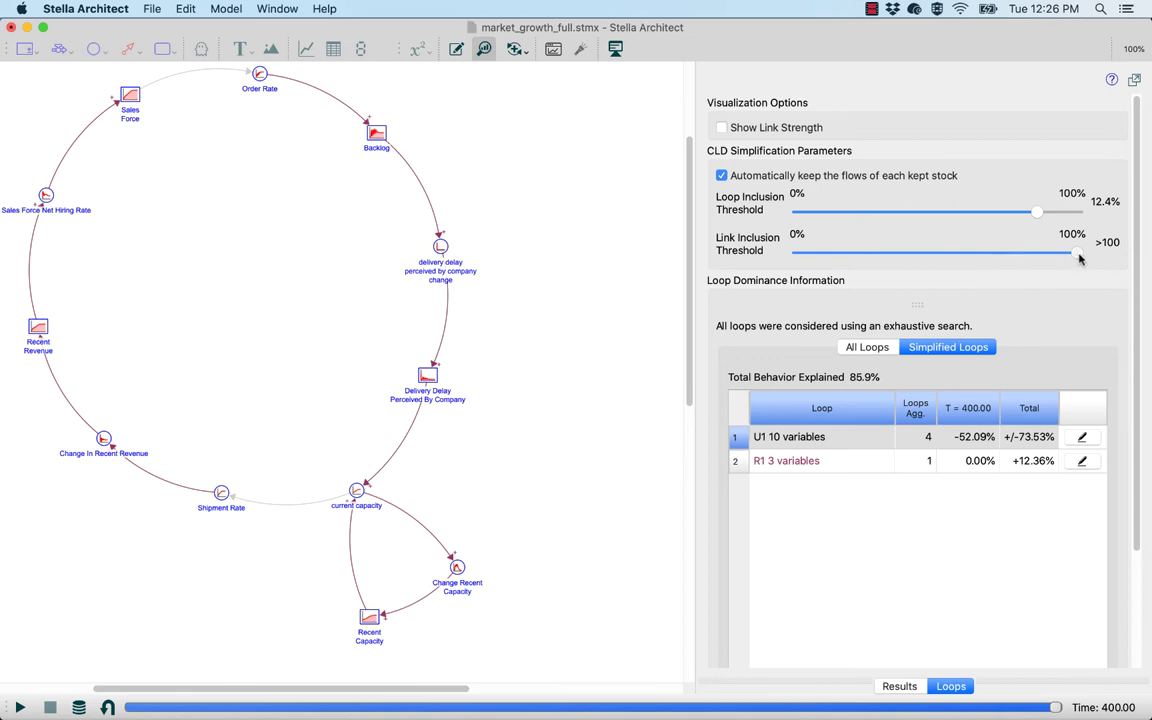
Lower the link inclusion threshold to 100%, far enough that every simplified loop represents a single loop.
{"action": "left_click_drag", "start_coordinate": [1078, 258], "coordinate": [1075, 257]}
{"action": "left_click_drag", "start_coordinate": [1070, 257], "coordinate": [1067, 257]}
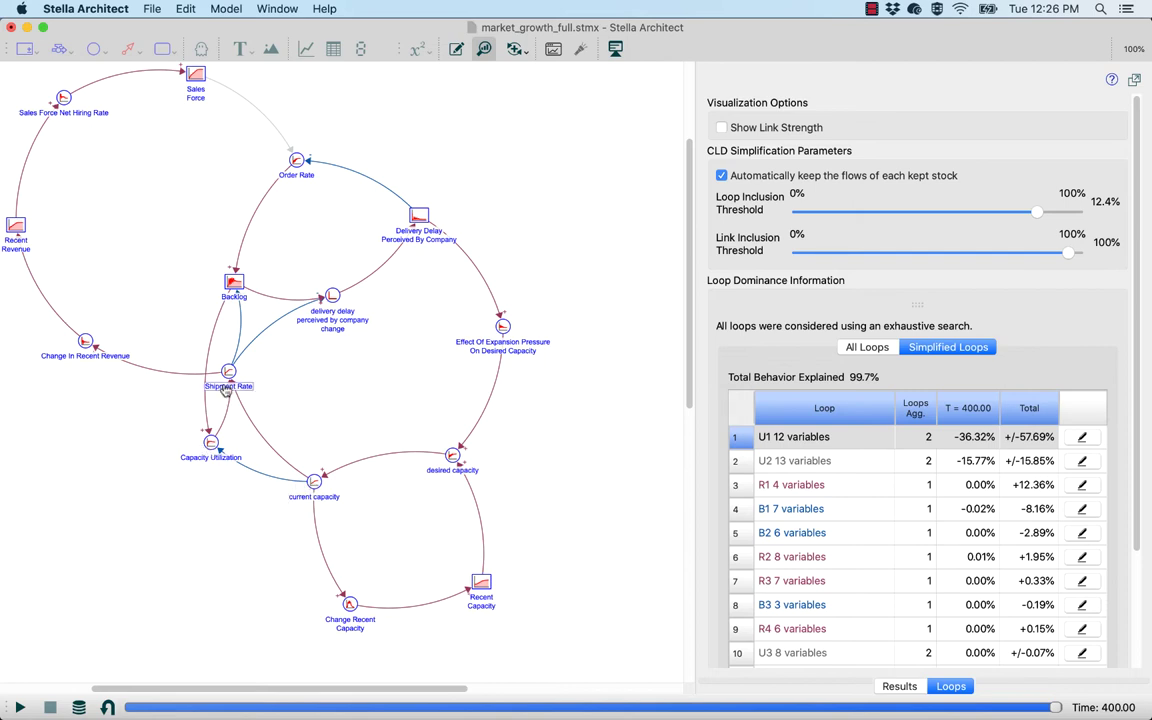
{"action": "mouse_move", "coordinate": [229, 374]}
{"action": "mouse_move", "coordinate": [215, 455]}
{"action": "left_click_drag", "start_coordinate": [1065, 256], "coordinate": [1068, 254]}
{"action": "left_click_drag", "start_coordinate": [1066, 256], "coordinate": [1058, 254]}
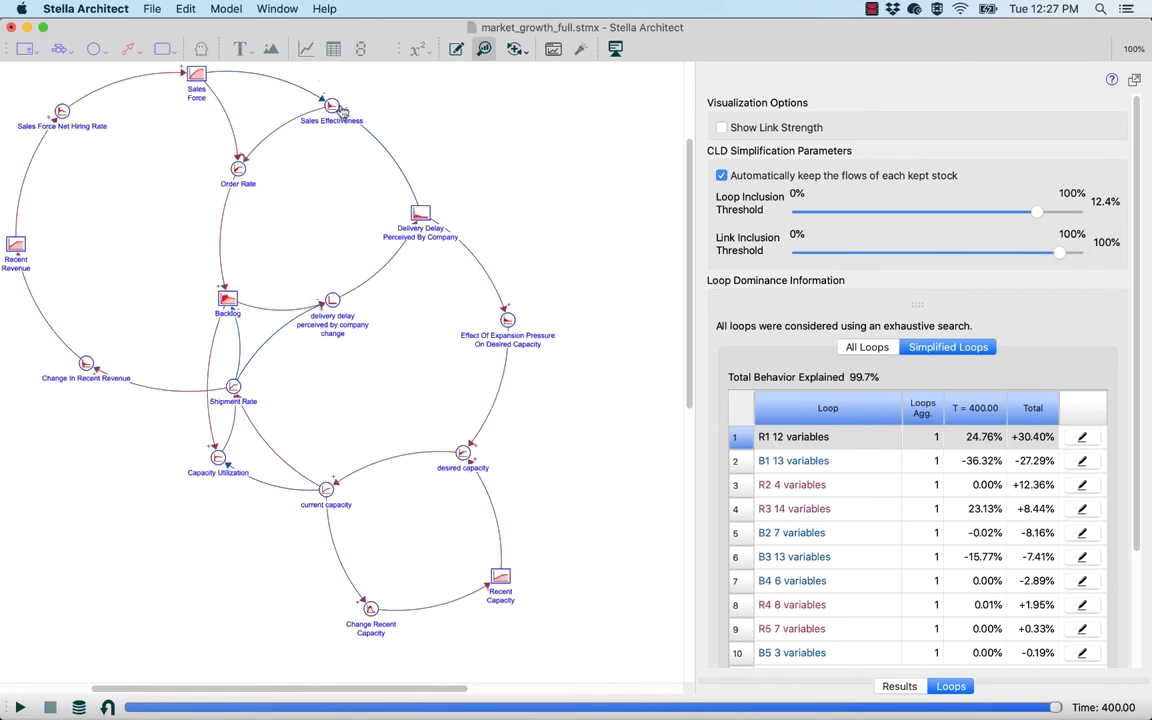
Inspect the Sales Effectiveness links, return to the stock-and-flow model and examine its structure around Sales Force, Backlog and current capacity.
{"action": "mouse_move", "coordinate": [343, 112]}
{"action": "left_click", "coordinate": [456, 49]}
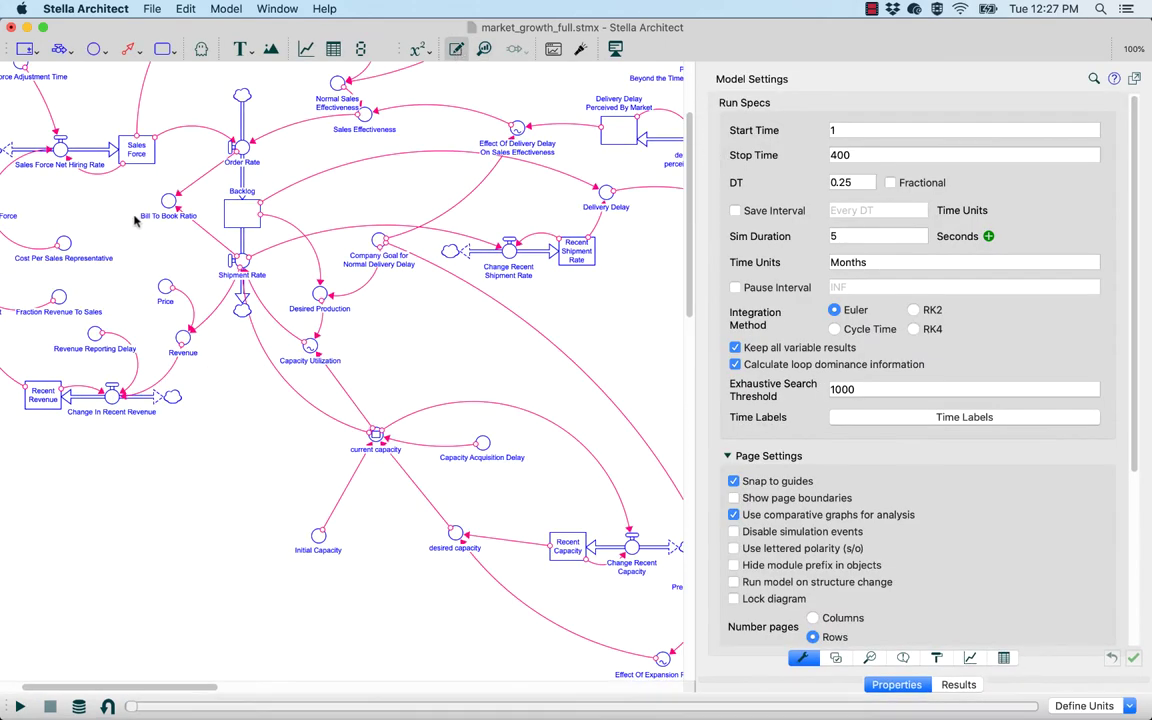
{"action": "scroll", "coordinate": [145, 283], "scroll_direction": "up", "scroll_amount": 5}
{"action": "scroll", "coordinate": [128, 625], "scroll_direction": "left", "scroll_amount": 3}
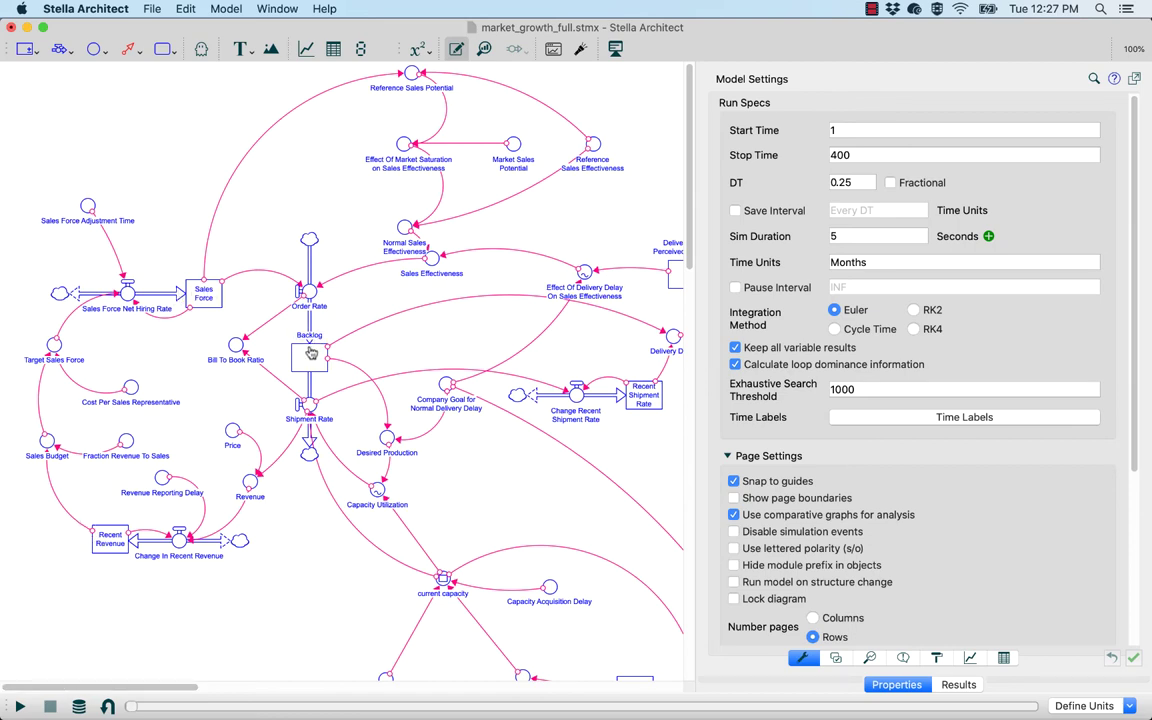
{"action": "scroll", "coordinate": [311, 354], "scroll_direction": "down", "scroll_amount": 3}
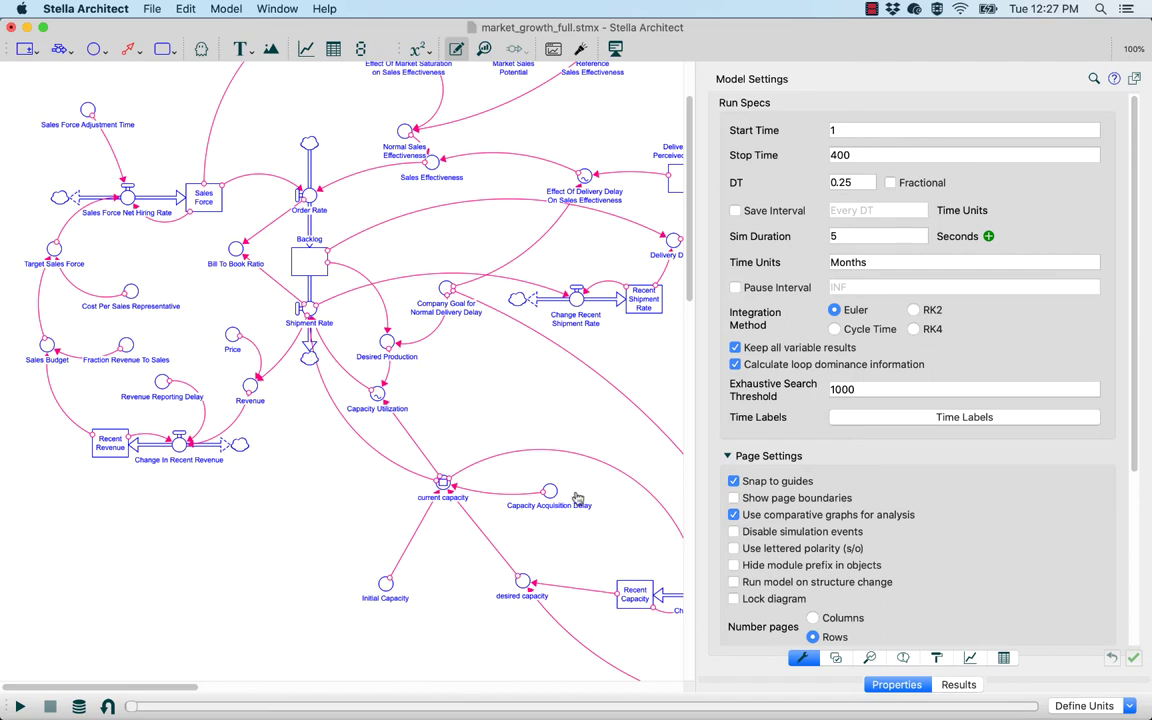
{"action": "scroll", "coordinate": [518, 472], "scroll_direction": "up", "scroll_amount": 3}
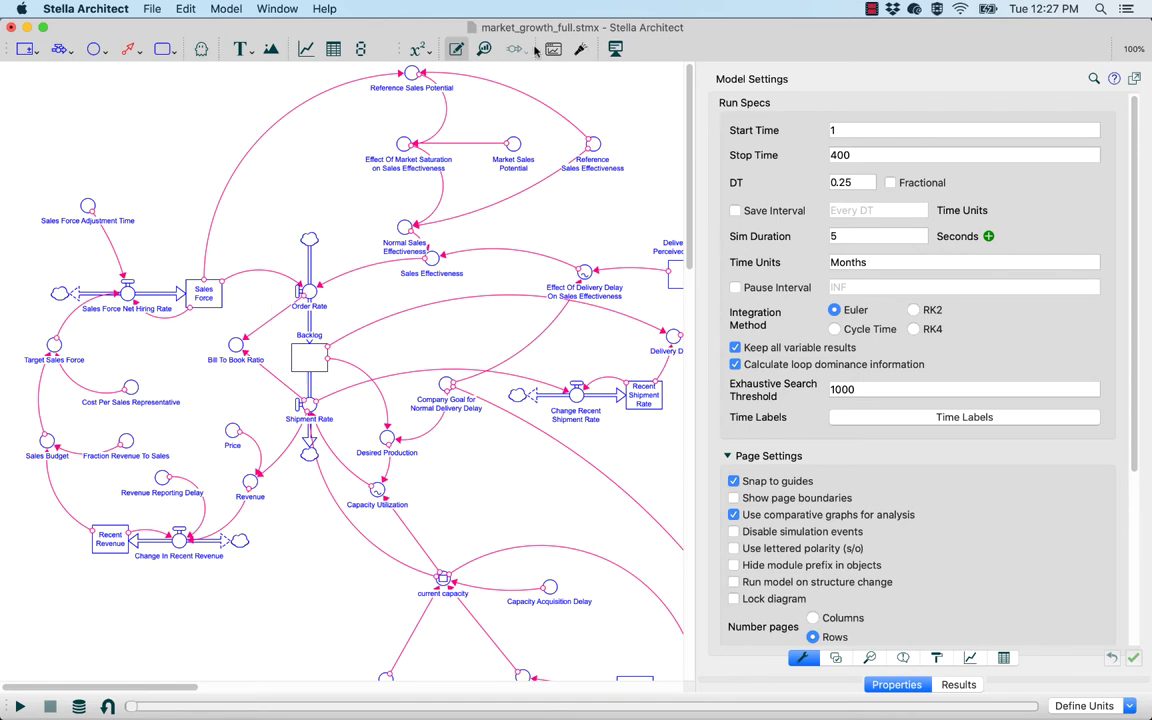
Redisplay the simplified causal loop diagram with thresholds of 12.4% for loops and 100% for links, and enlarge the list of all loops.
{"action": "left_click", "coordinate": [482, 49]}
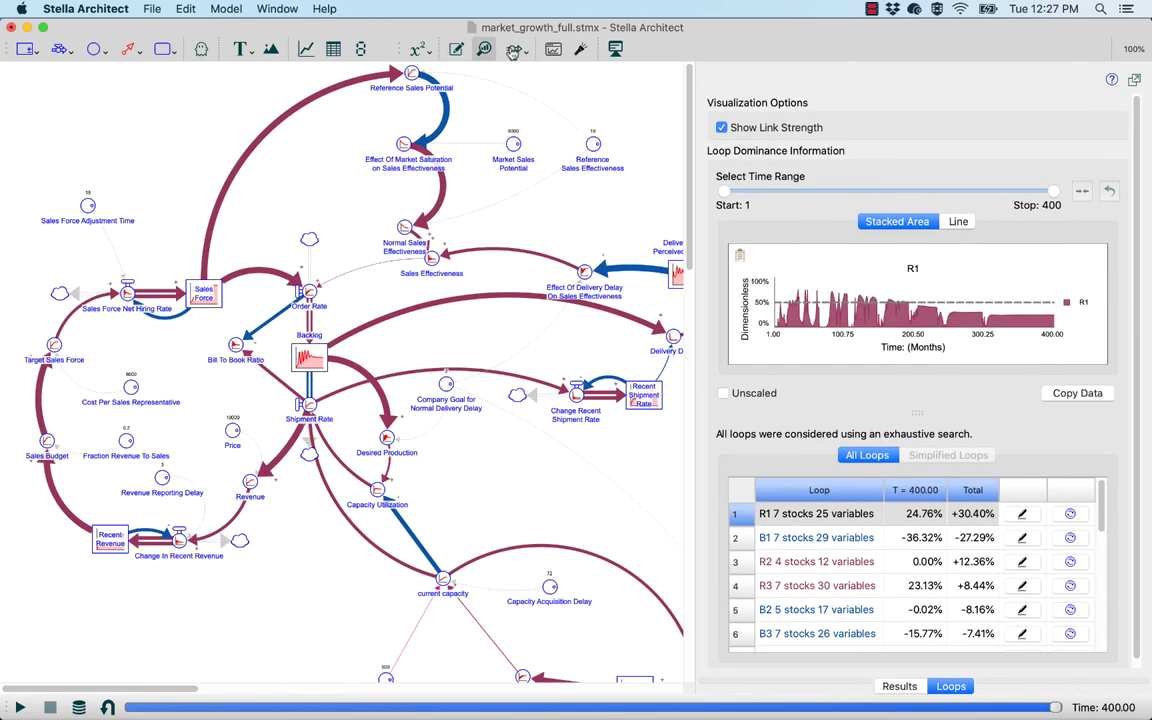
{"action": "left_click_drag", "start_coordinate": [840, 253], "coordinate": [1080, 253]}
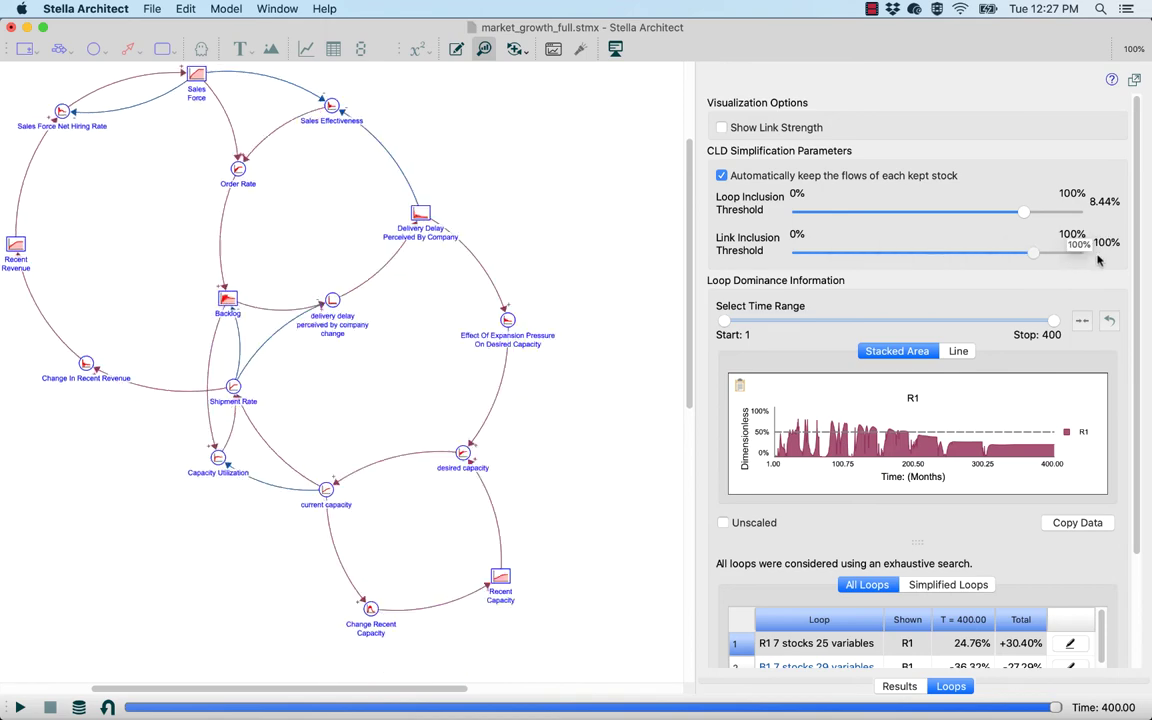
{"action": "left_click_drag", "start_coordinate": [1024, 212], "coordinate": [1060, 254]}
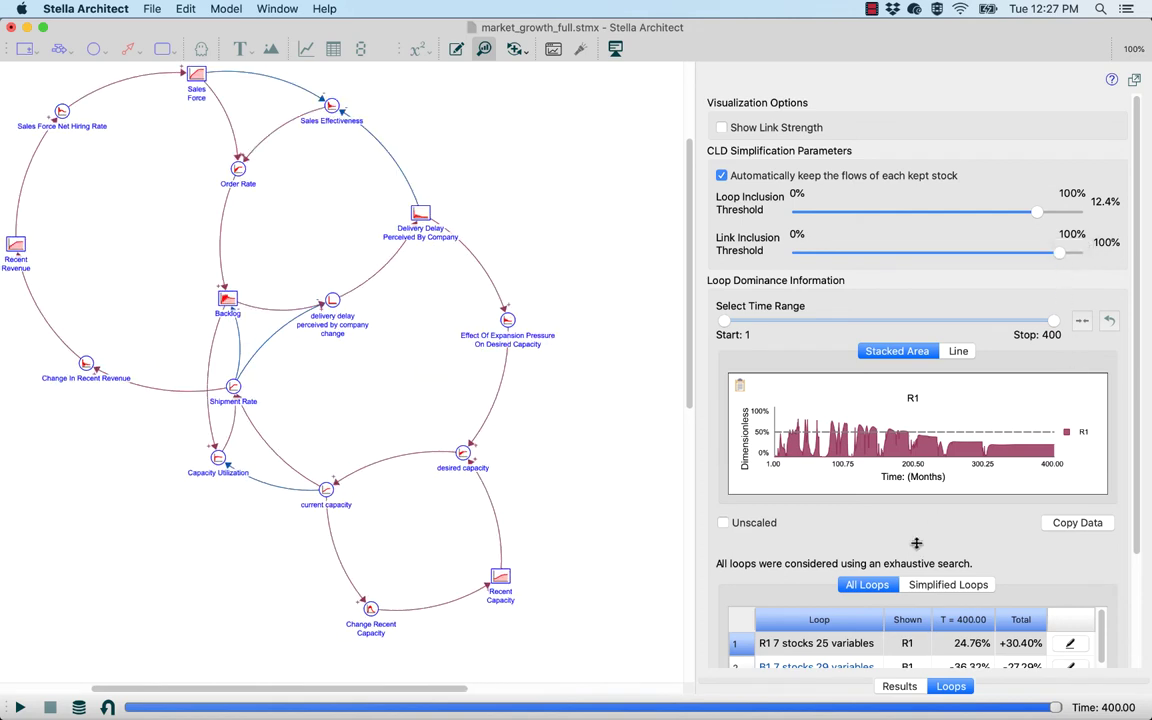
{"action": "left_click_drag", "start_coordinate": [916, 543], "coordinate": [824, 295]}
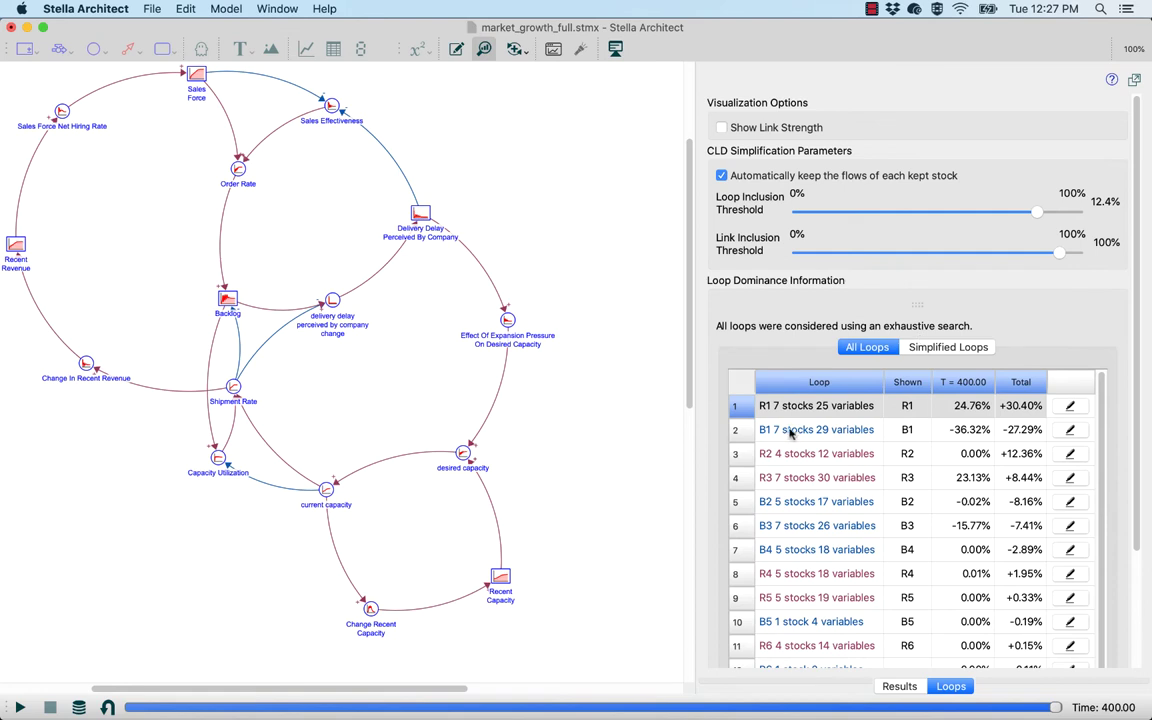
Highlight loops R1 and B1 in the causal loop diagram, individually and together, leaving only B1 highlighted.
{"action": "left_click", "coordinate": [1071, 408]}
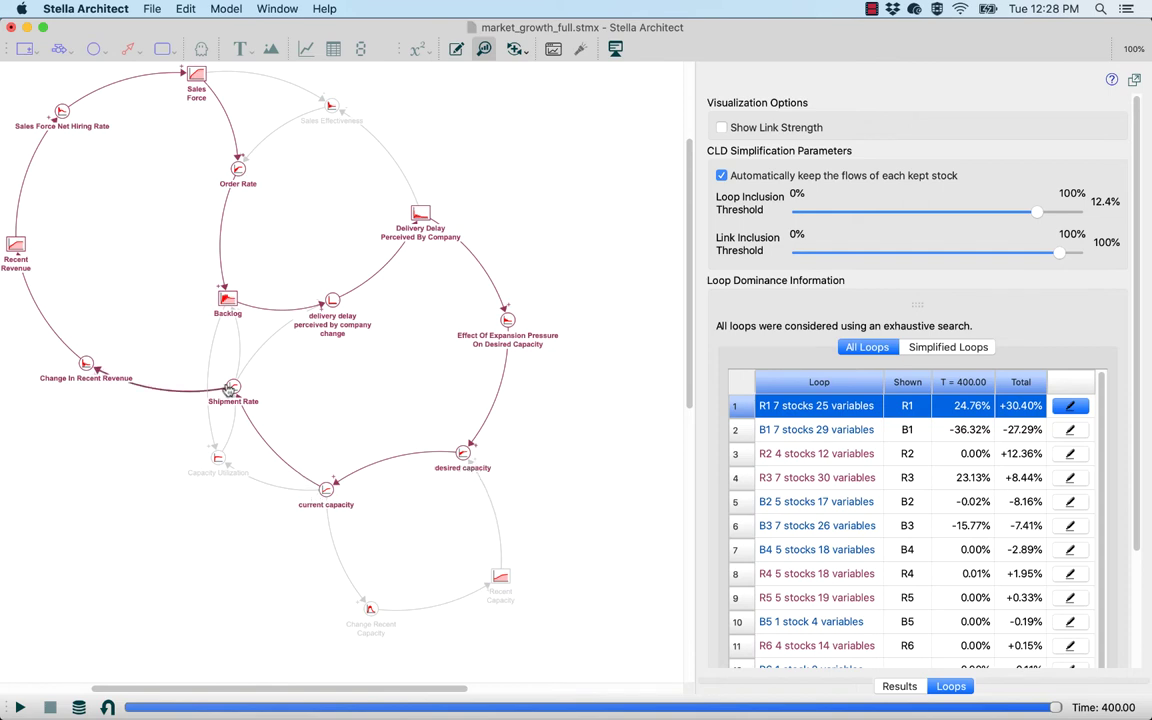
{"action": "mouse_move", "coordinate": [229, 390]}
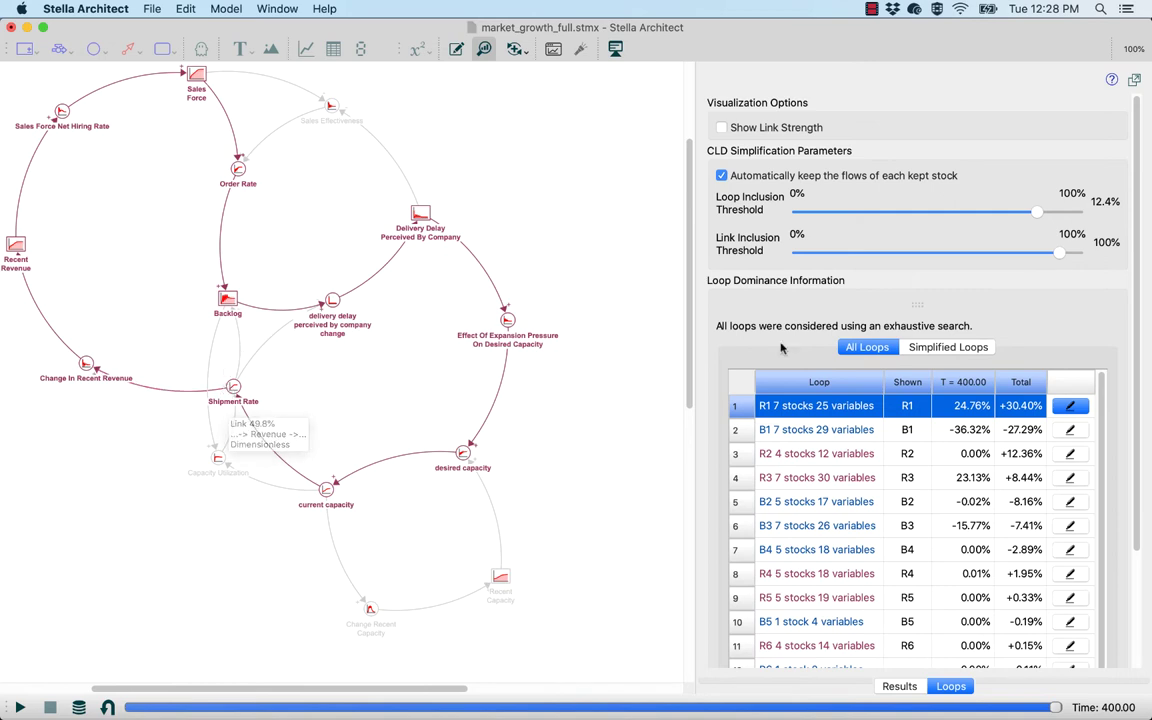
{"action": "left_click", "coordinate": [1077, 434]}
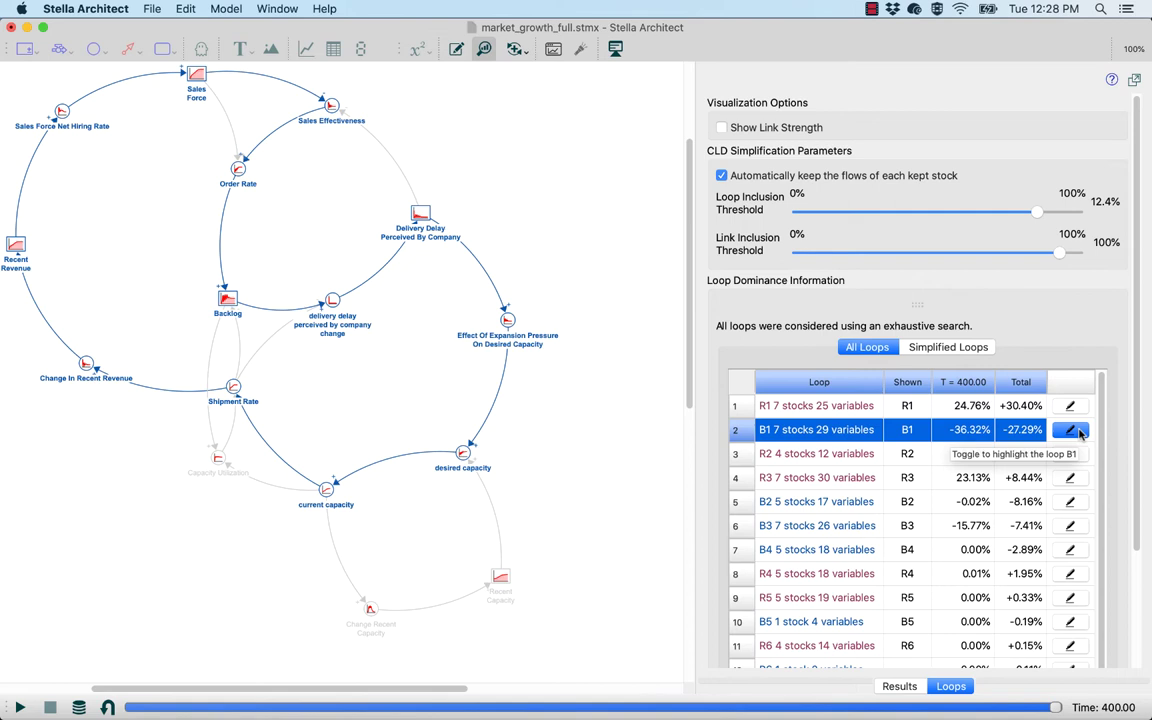
{"action": "left_click", "coordinate": [1072, 406]}
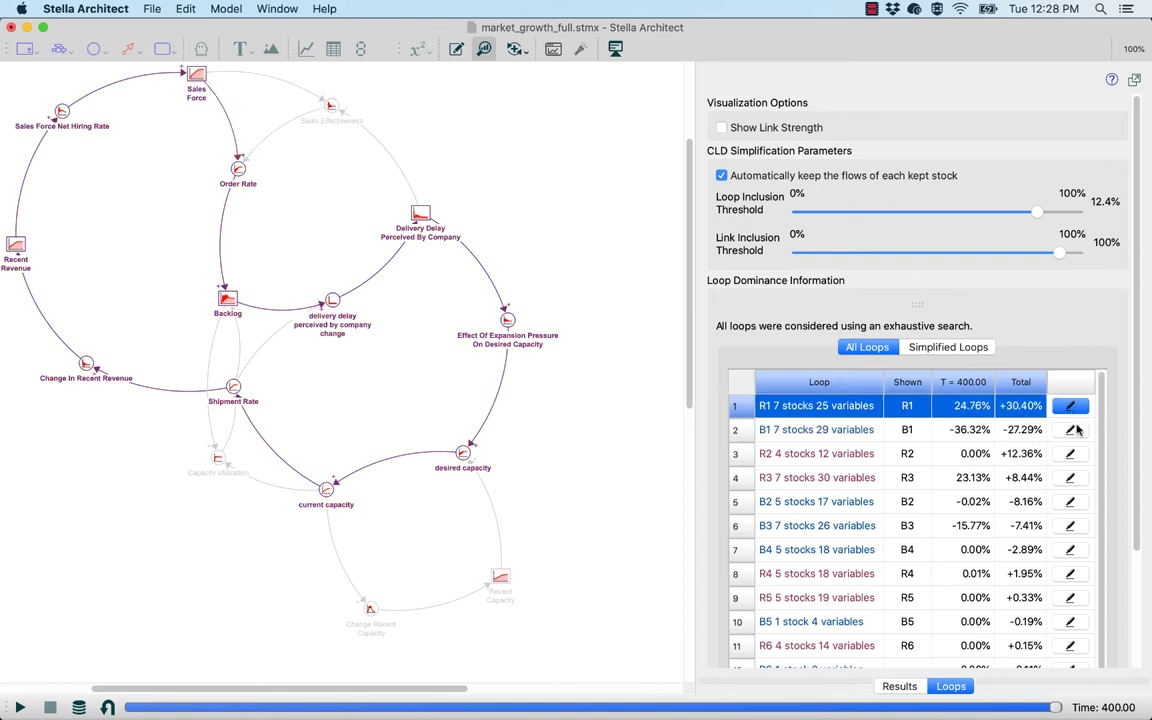
{"action": "left_click", "coordinate": [1072, 406]}
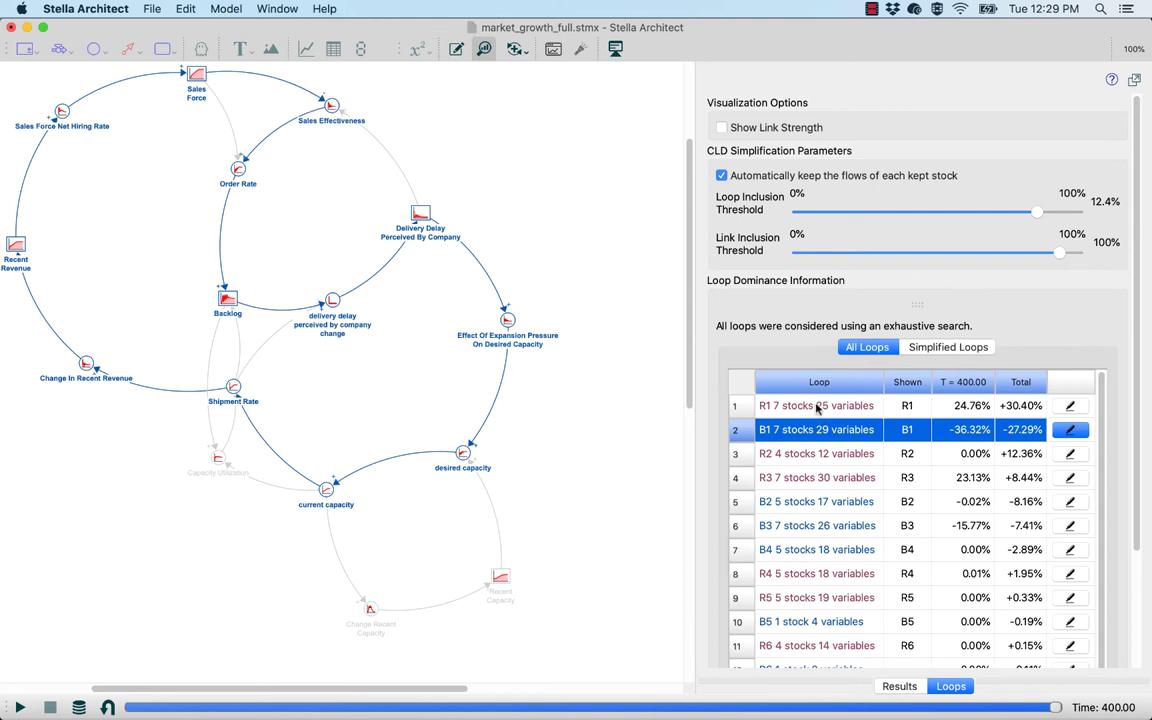
Highlight only loop R2 and show its stacked area dominance graph above the loop list.
{"action": "left_click", "coordinate": [1040, 454]}
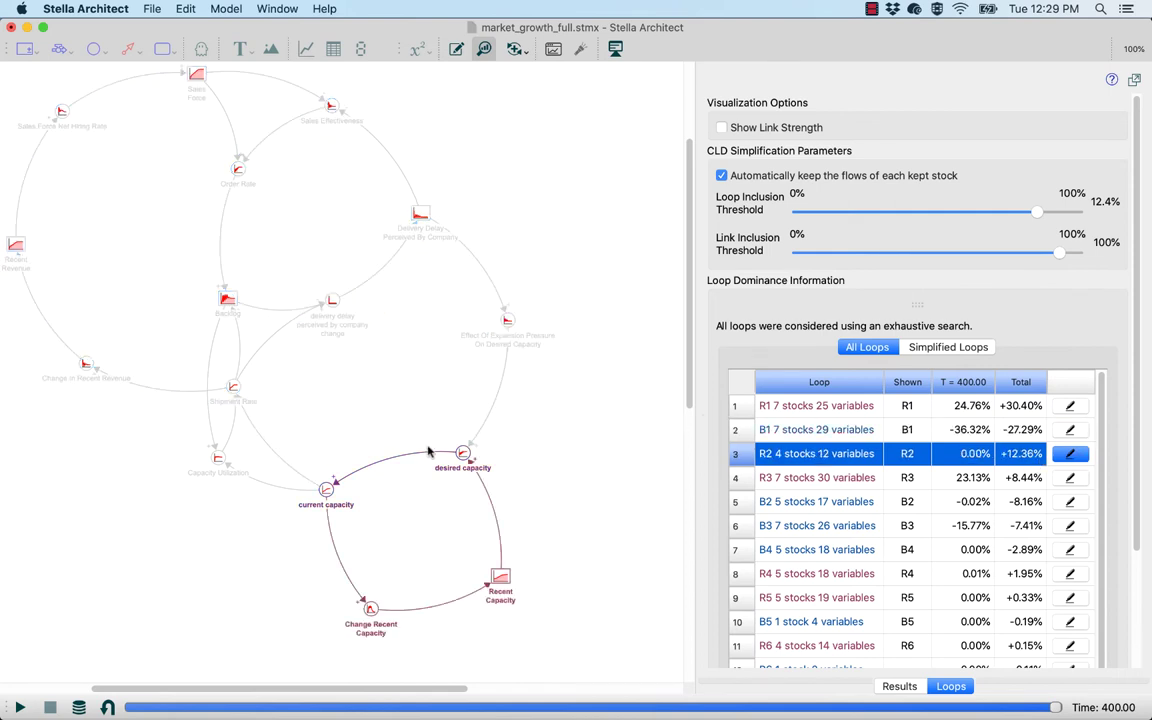
{"action": "left_click_drag", "start_coordinate": [917, 304], "coordinate": [946, 625]}
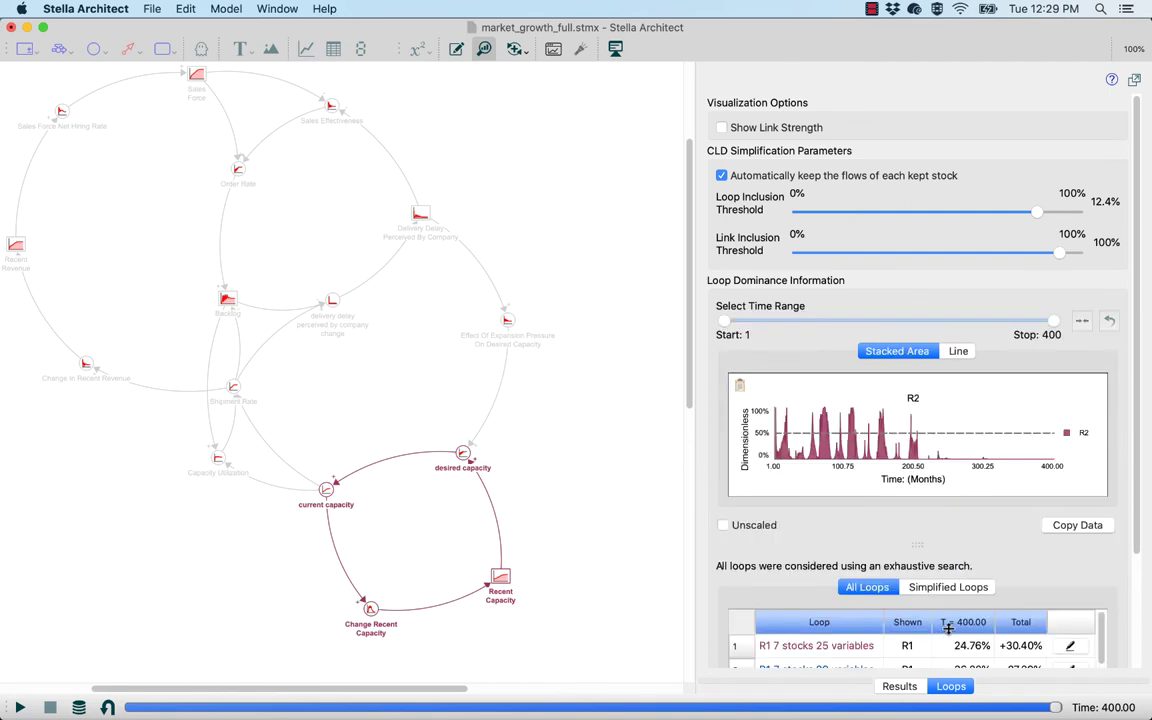
{"action": "scroll", "coordinate": [960, 410], "scroll_direction": "down", "scroll_amount": 5}
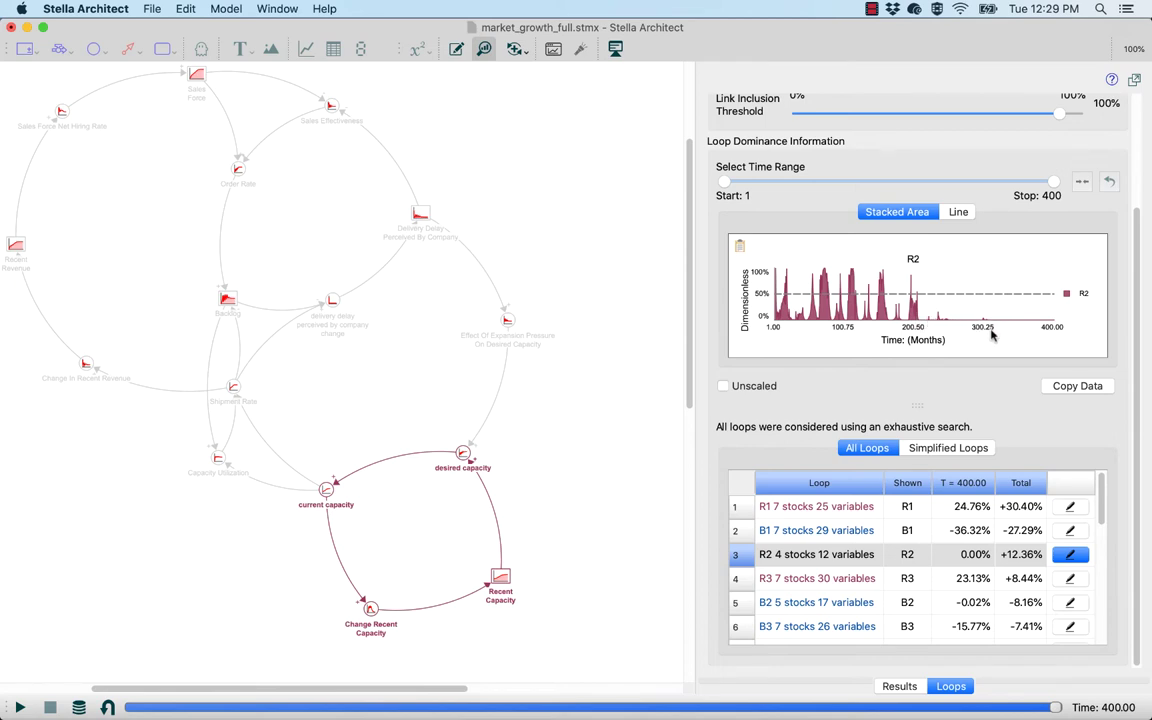
Highlight loops R3, B2, B4 and R4 one at a time to examine their paths and dominance graphs.
{"action": "left_click", "coordinate": [1080, 582]}
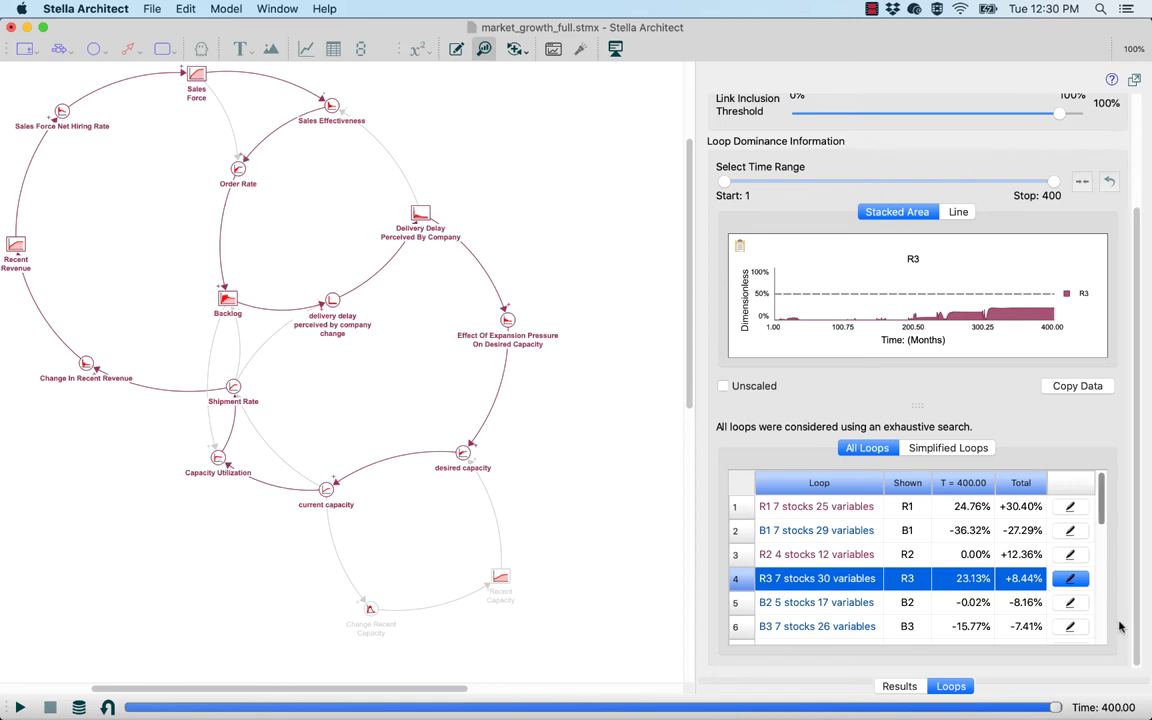
{"action": "left_click", "coordinate": [1080, 606]}
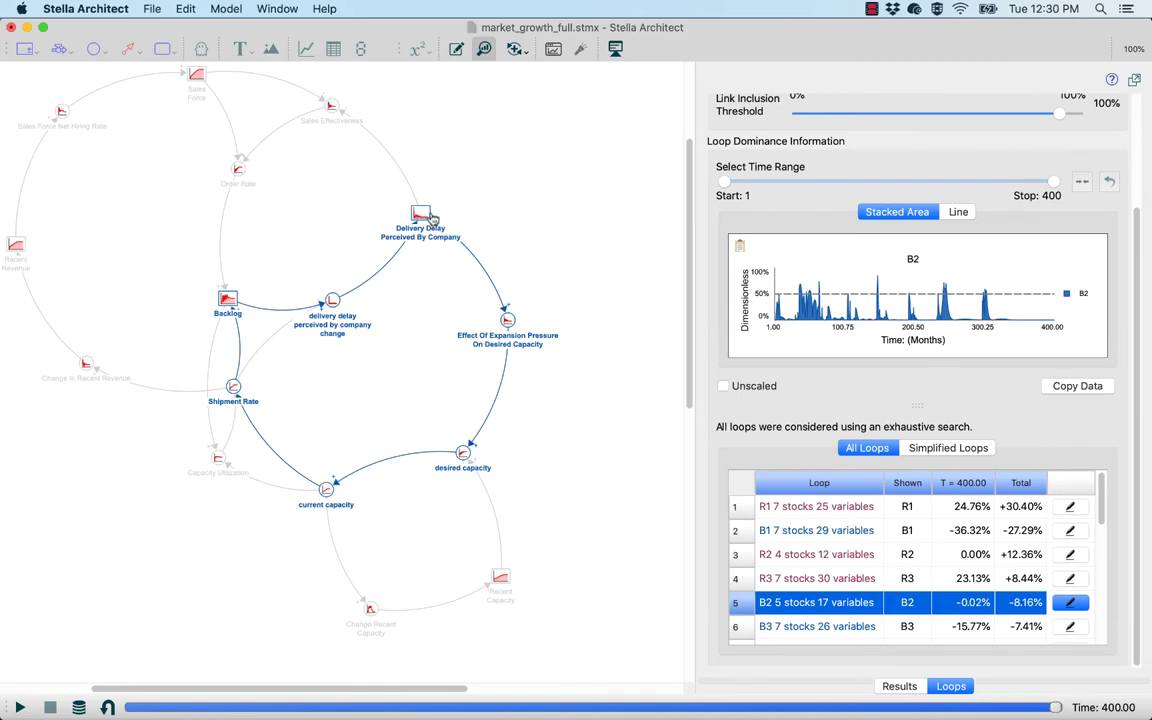
{"action": "scroll", "coordinate": [950, 545], "scroll_direction": "down", "scroll_amount": 5}
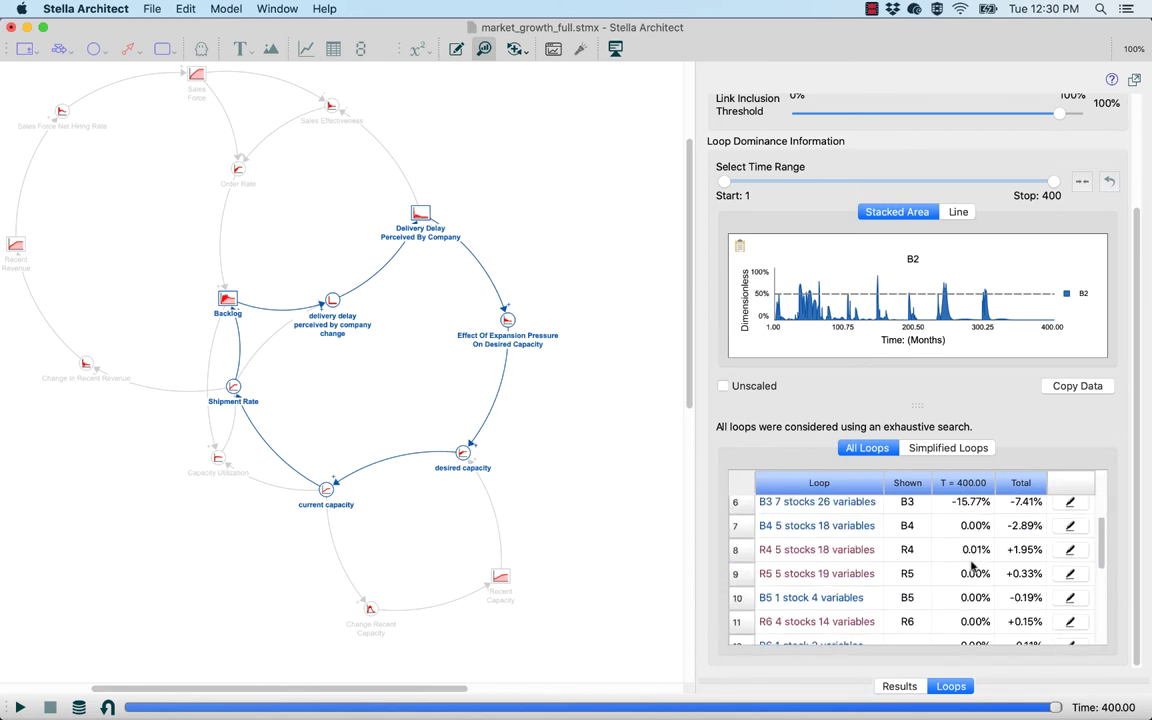
{"action": "left_click", "coordinate": [1070, 526]}
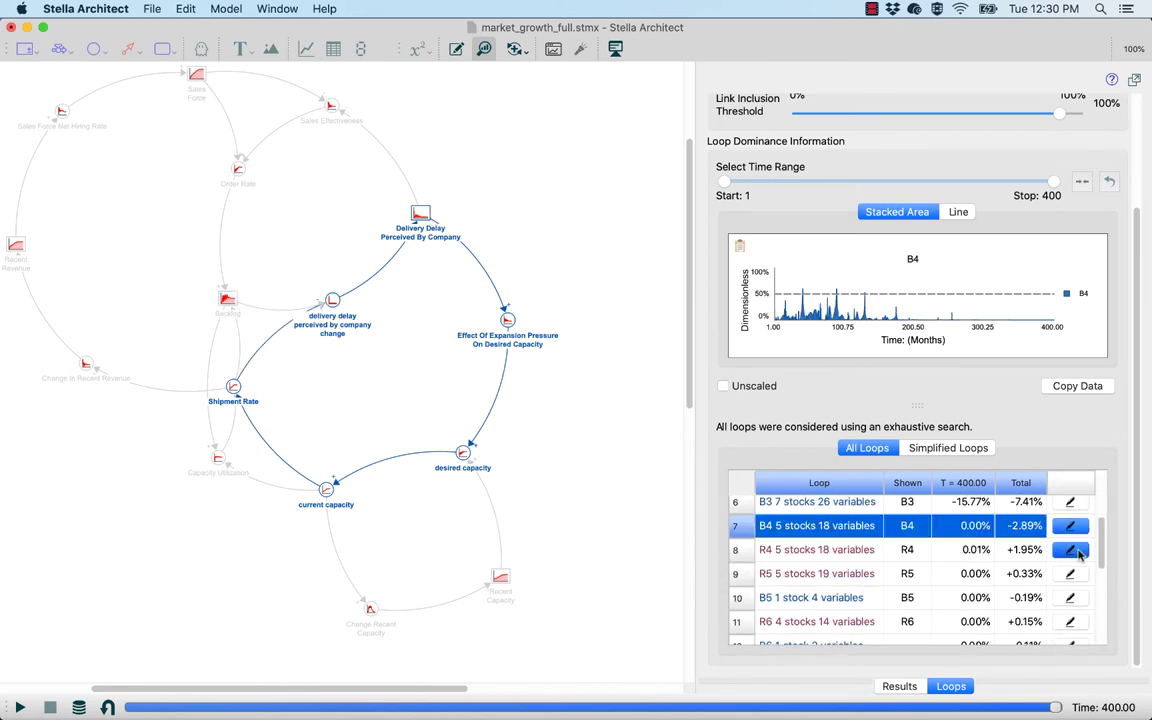
{"action": "left_click", "coordinate": [1076, 551]}
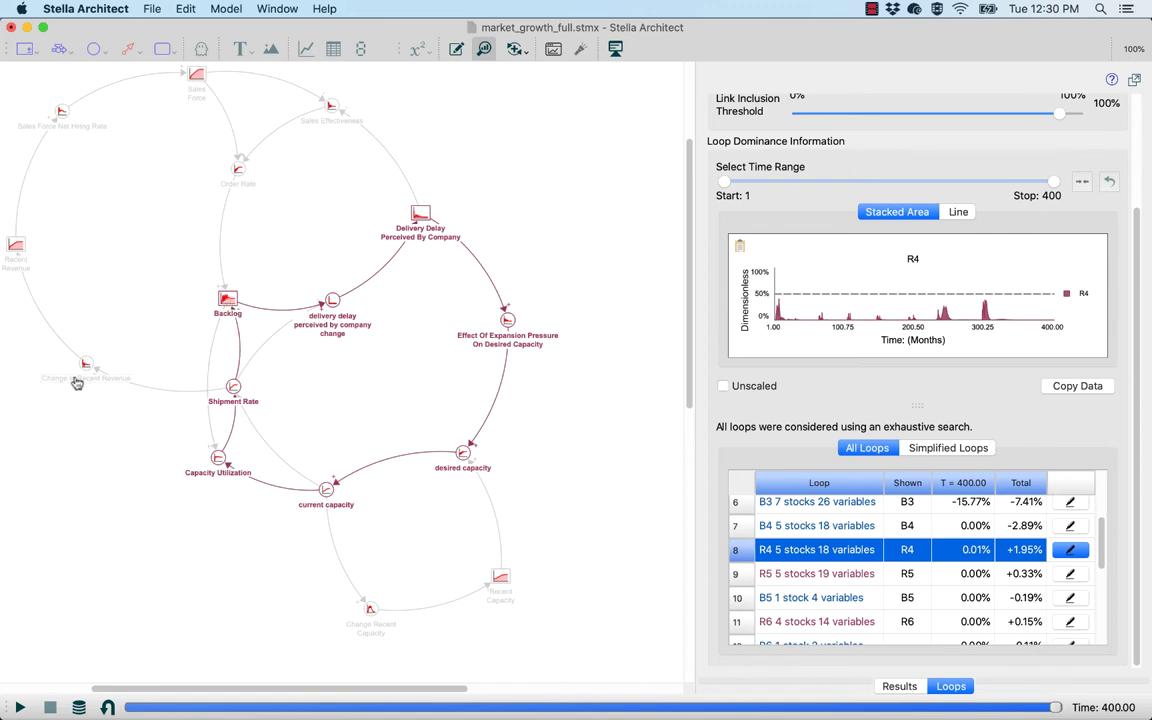
{"action": "mouse_move", "coordinate": [23, 261]}
Open the EconomicCycles Vensim model from the models folder, with the file filter set to Vensim MDL File (*.mdl).
{"action": "left_click", "coordinate": [150, 9]}
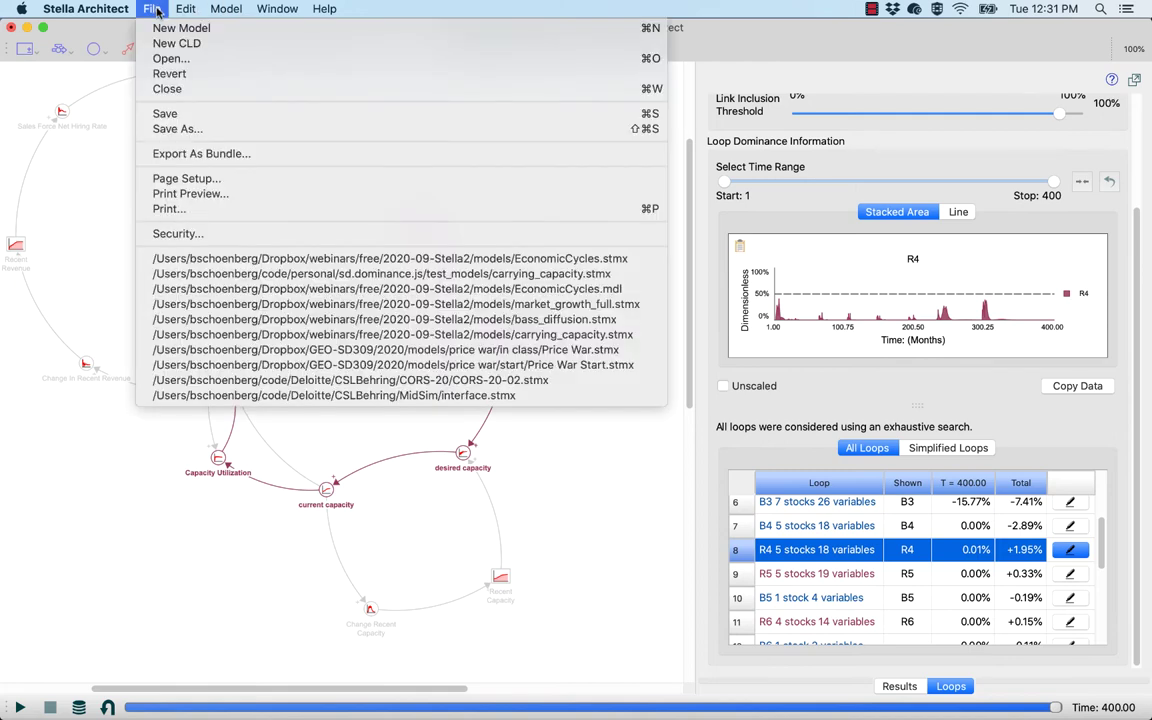
{"action": "left_click", "coordinate": [172, 60]}
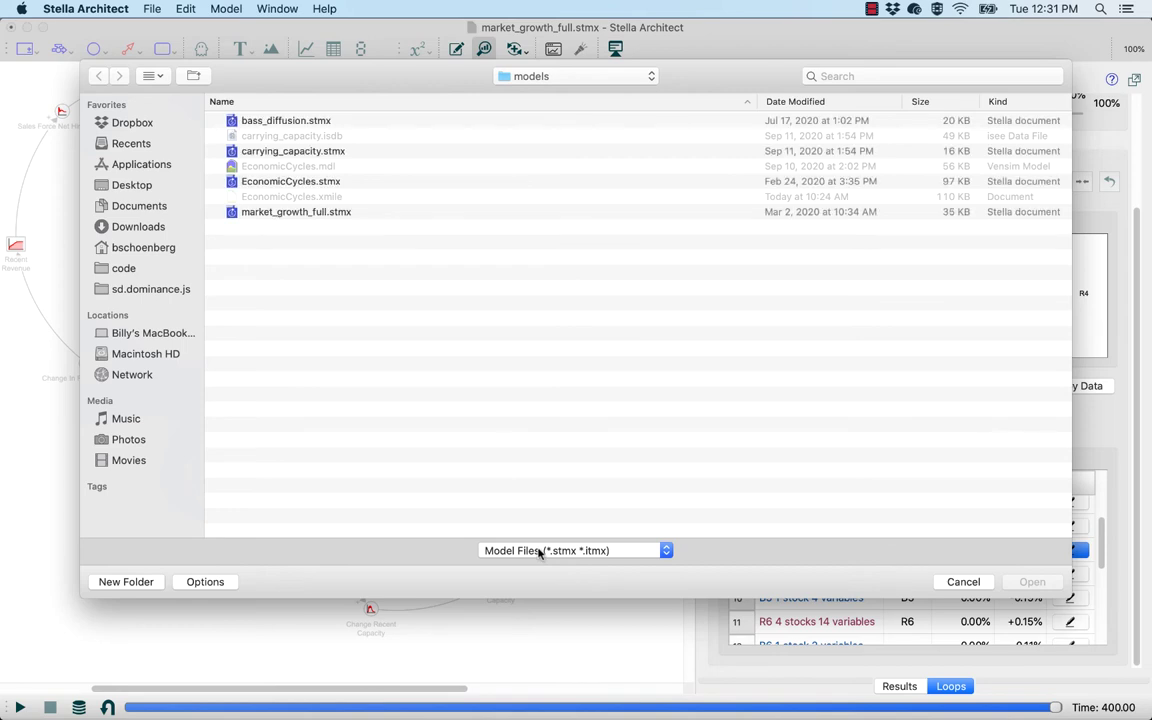
{"action": "left_click", "coordinate": [539, 553]}
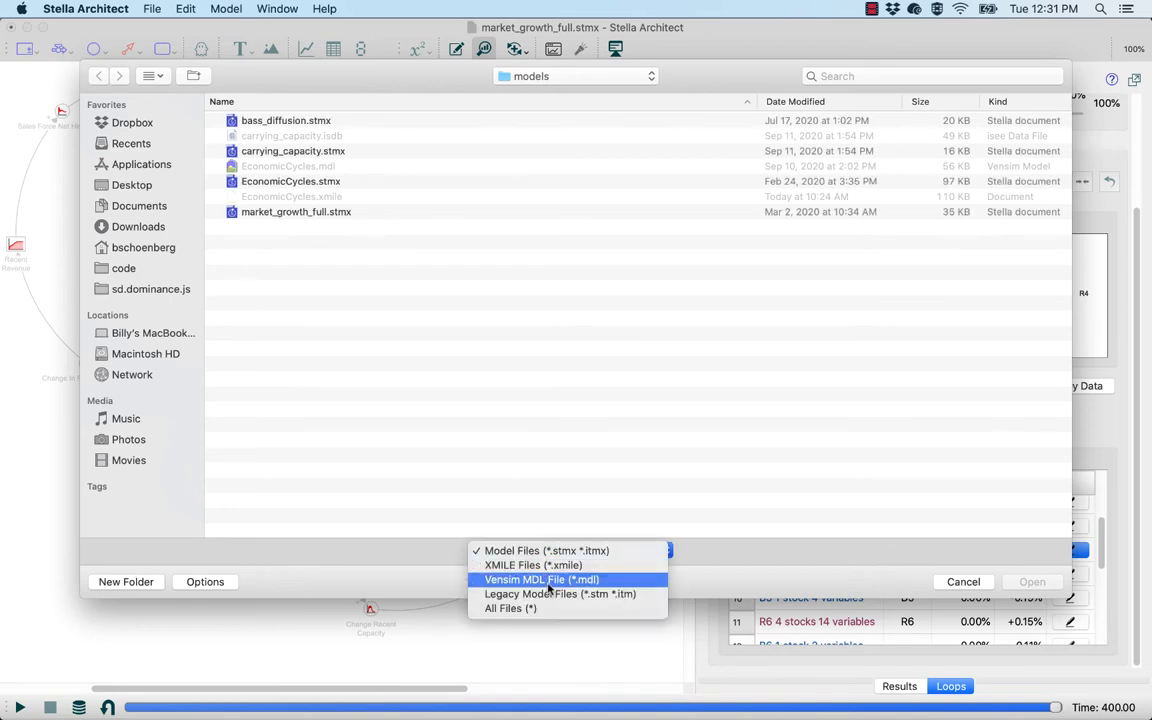
{"action": "left_click", "coordinate": [548, 581]}
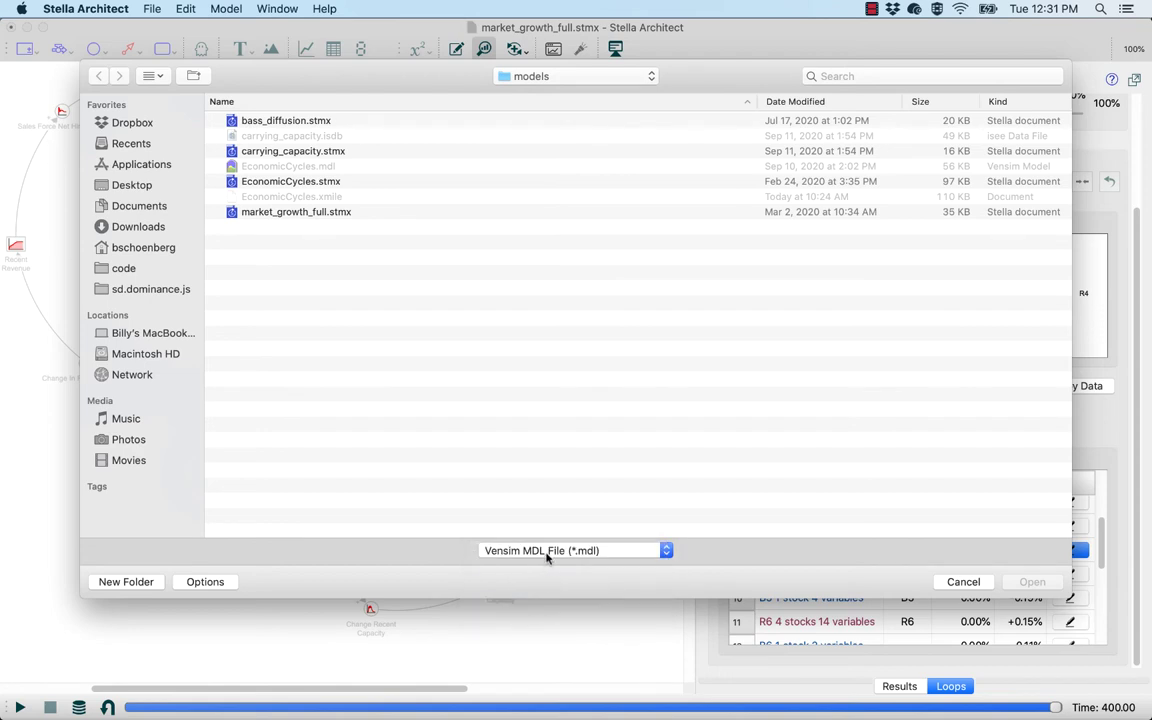
{"action": "left_click", "coordinate": [546, 558]}
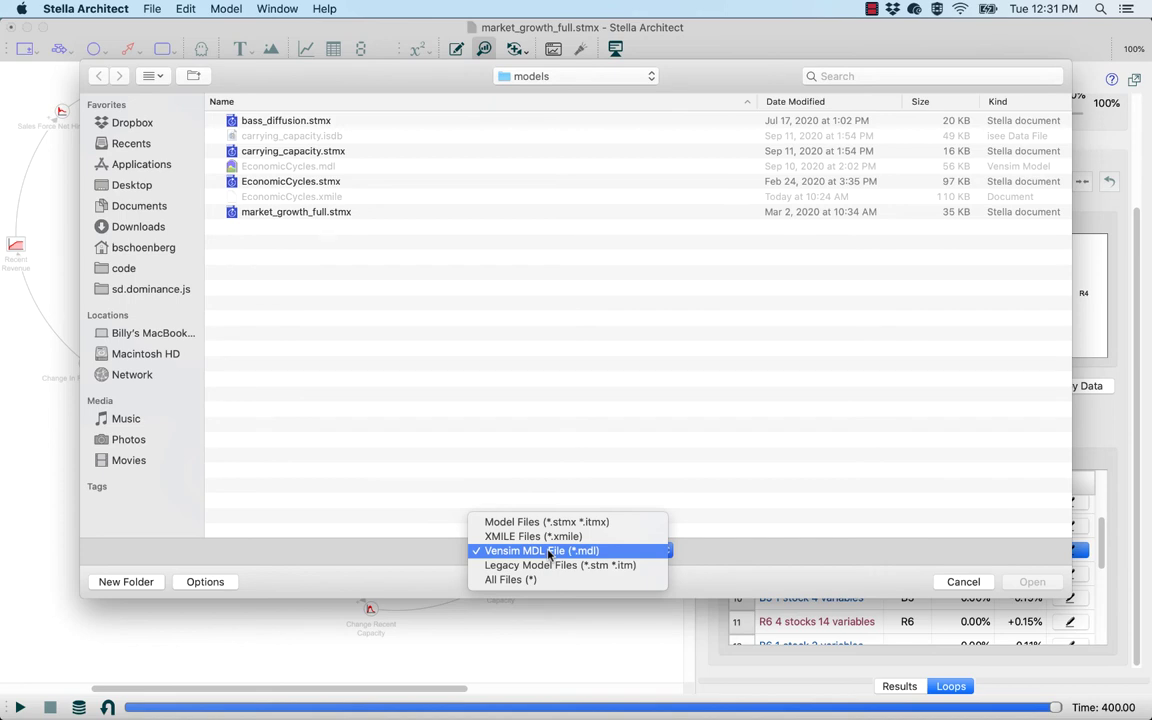
{"action": "left_click", "coordinate": [549, 551]}
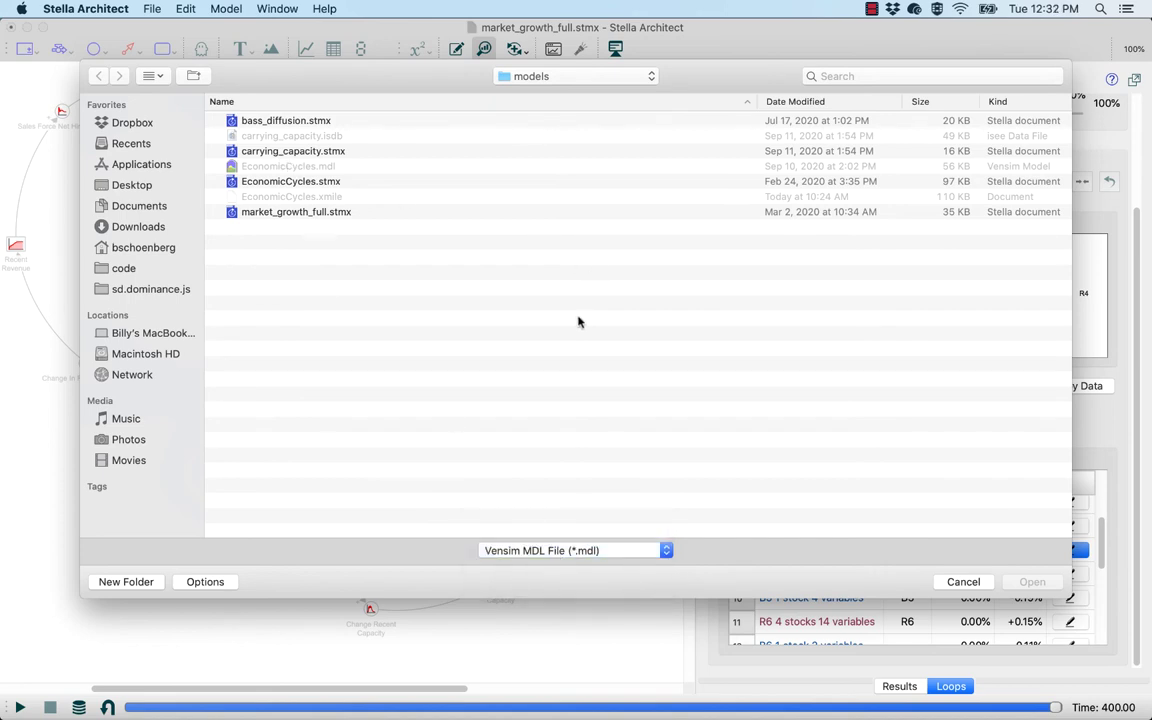
{"action": "left_click", "coordinate": [553, 551]}
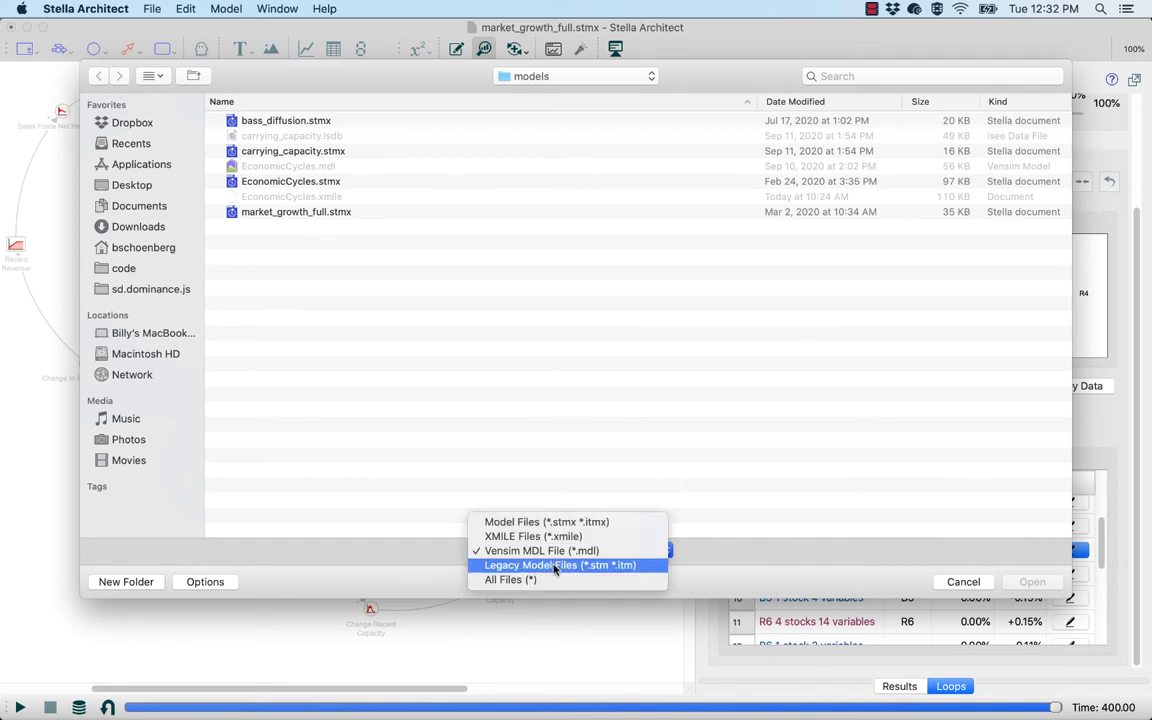
{"action": "left_click", "coordinate": [556, 567]}
{"action": "left_click", "coordinate": [556, 551]}
{"action": "left_click", "coordinate": [560, 537]}
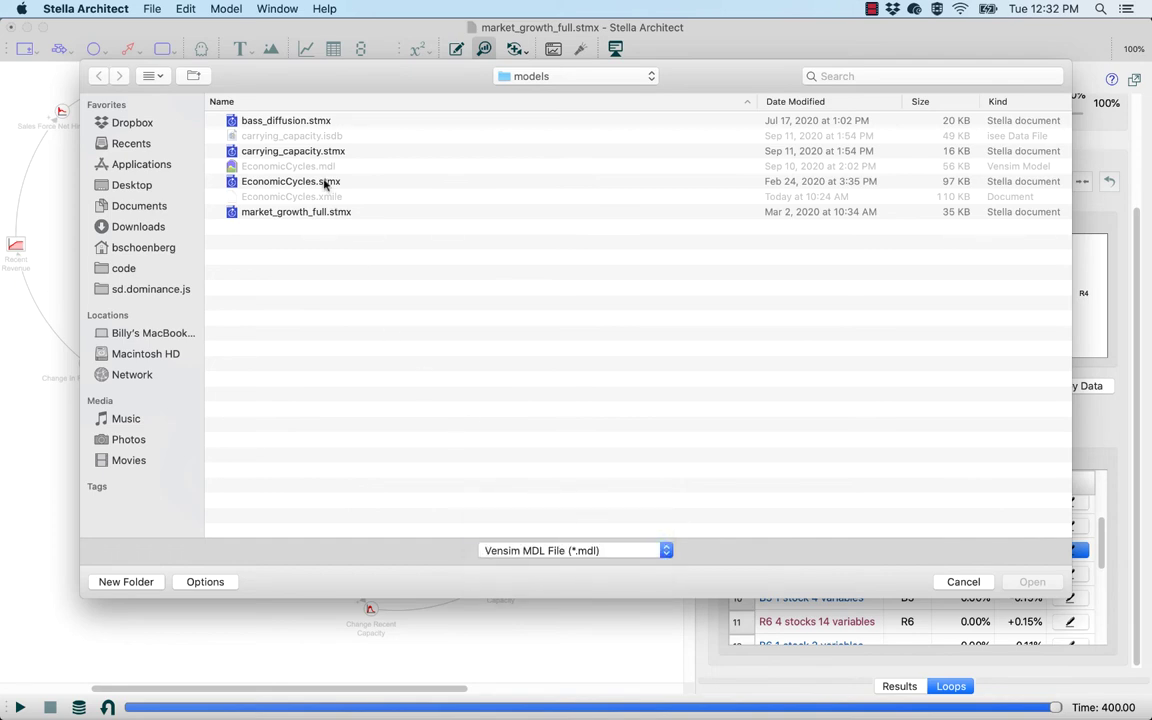
{"action": "double_click", "coordinate": [222, 150]}
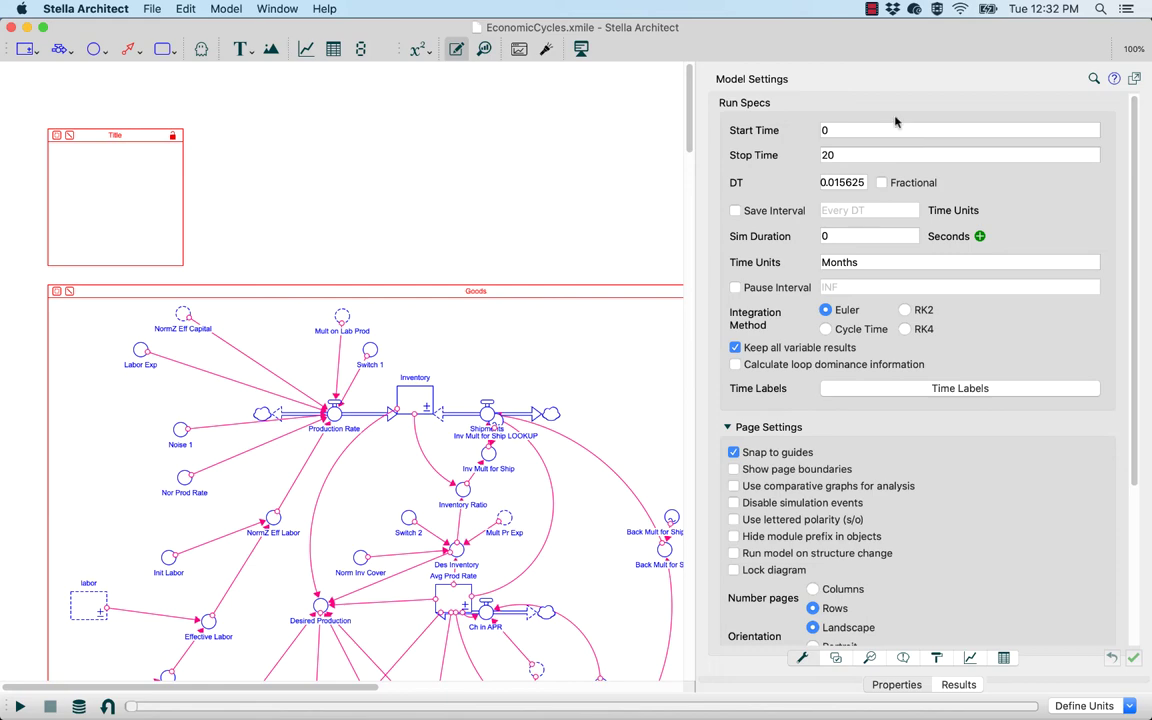
Widen the diagram area and look through the model's sectors from Goods down to Factor Costs.
{"action": "scroll", "coordinate": [460, 220], "scroll_direction": "down", "scroll_amount": 10}
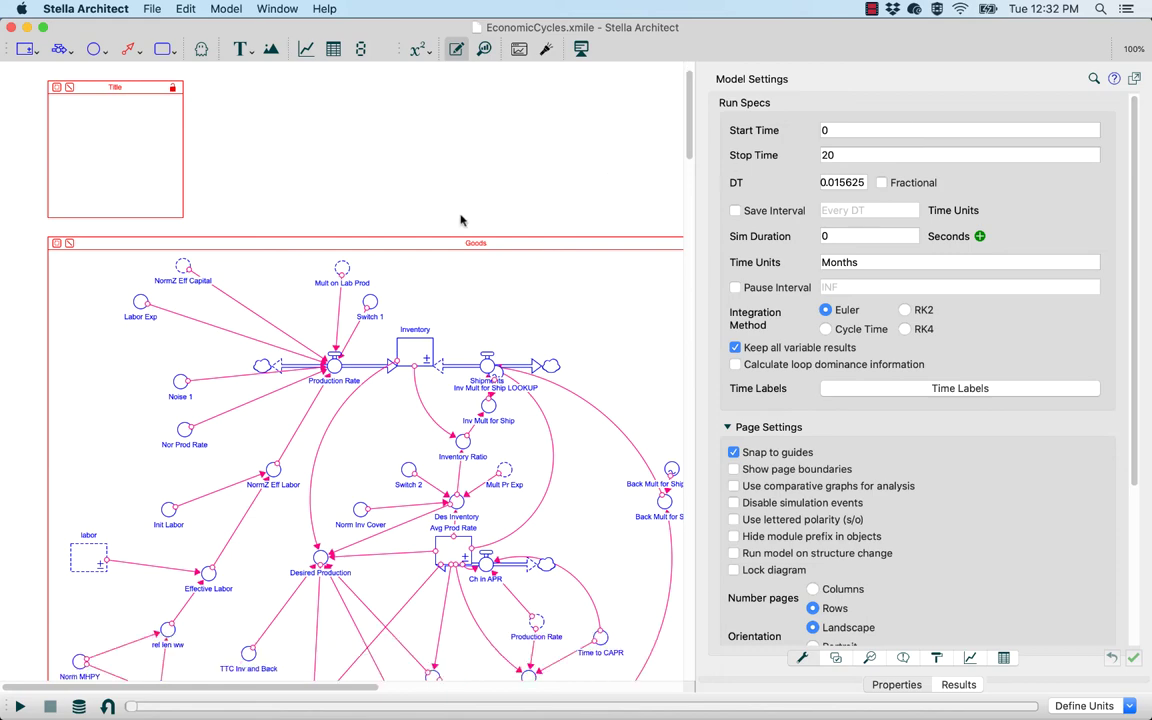
{"action": "scroll", "coordinate": [460, 218], "scroll_direction": "down", "scroll_amount": 20}
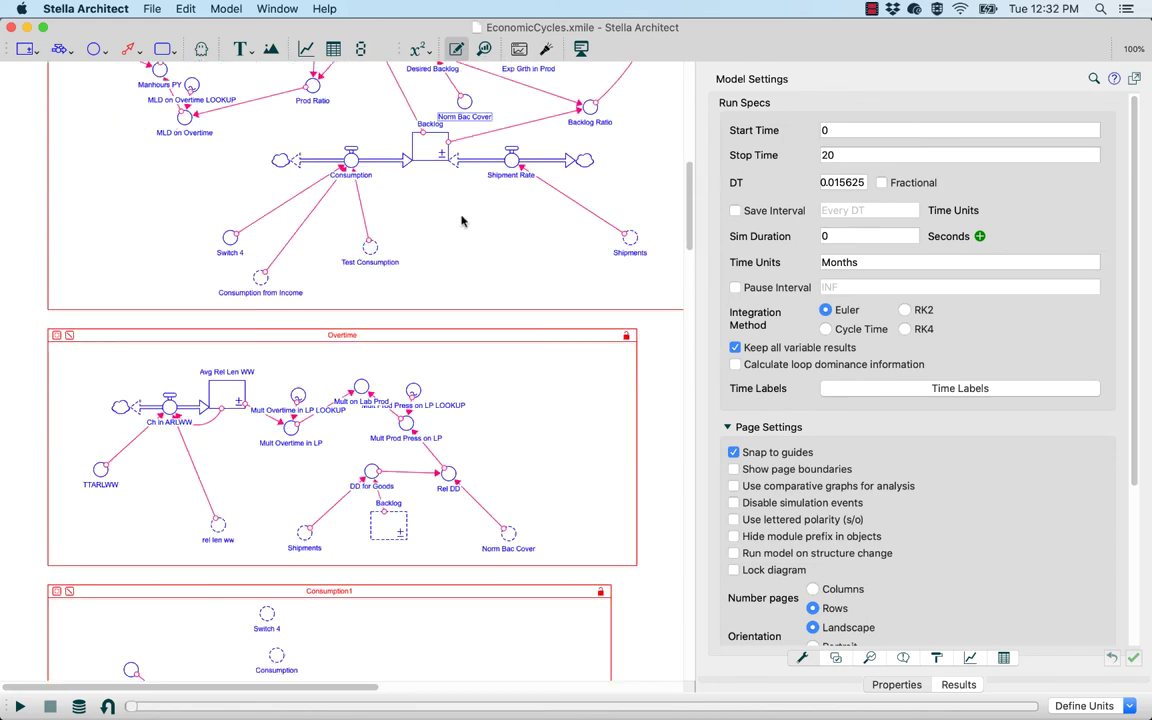
{"action": "scroll", "coordinate": [466, 228], "scroll_direction": "down", "scroll_amount": 20}
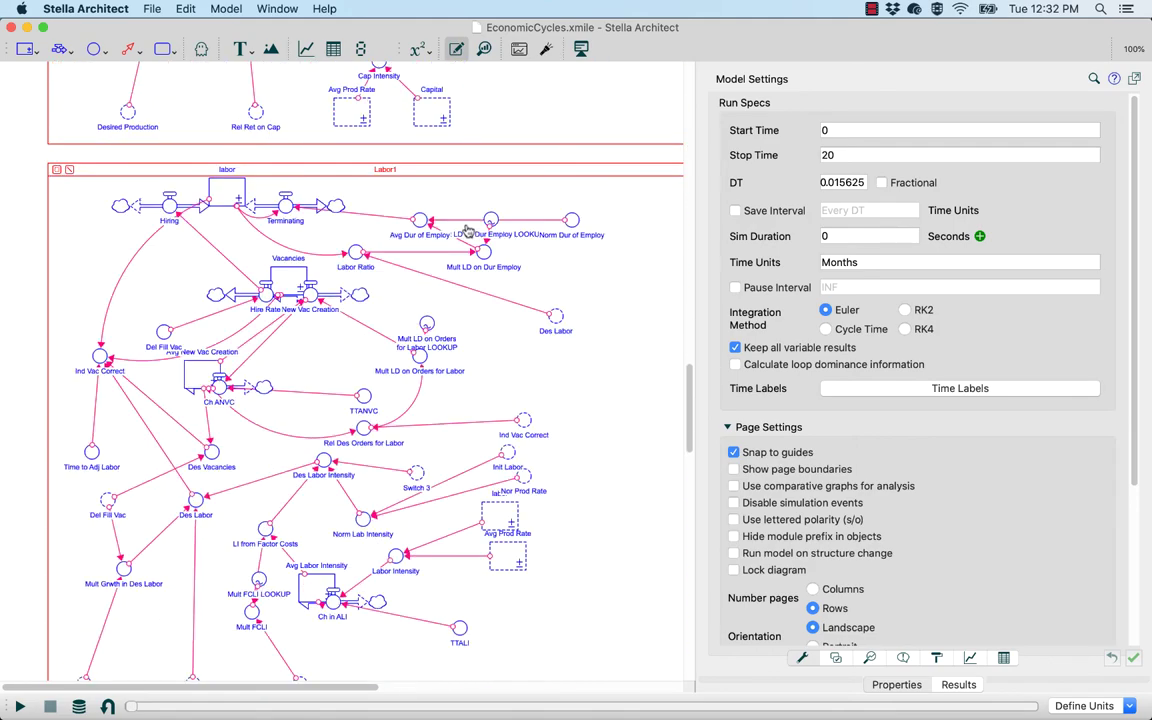
{"action": "scroll", "coordinate": [475, 405], "scroll_direction": "up", "scroll_amount": 20}
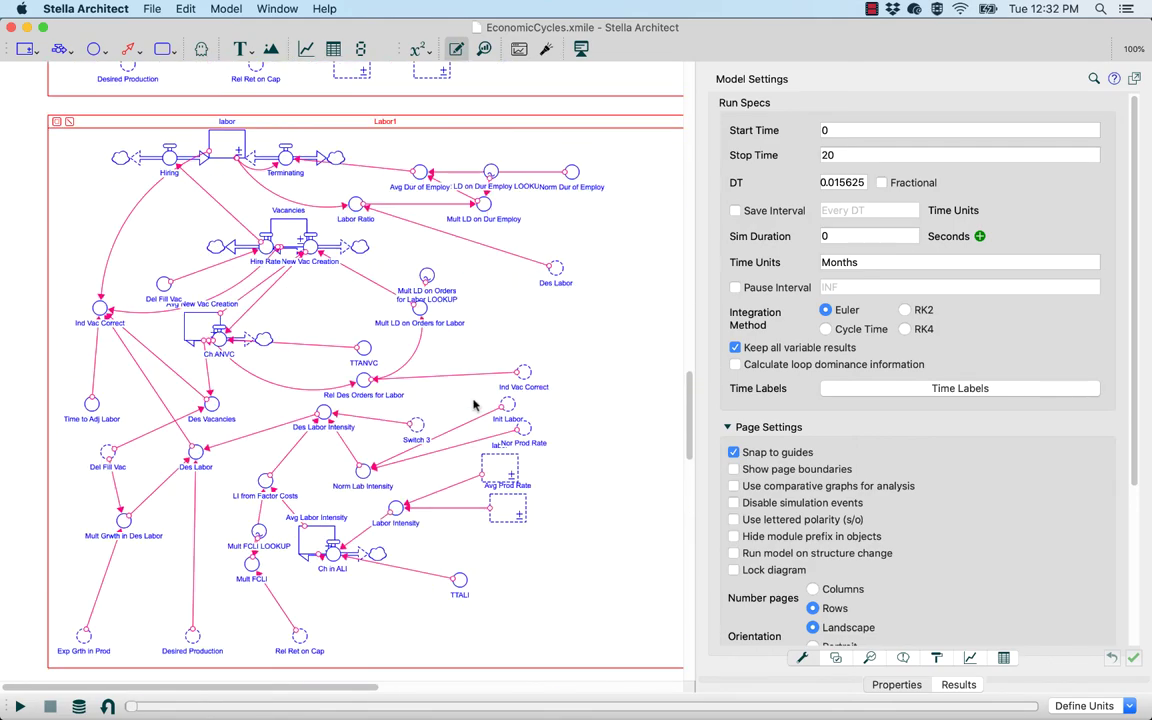
{"action": "scroll", "coordinate": [475, 405], "scroll_direction": "up", "scroll_amount": 15}
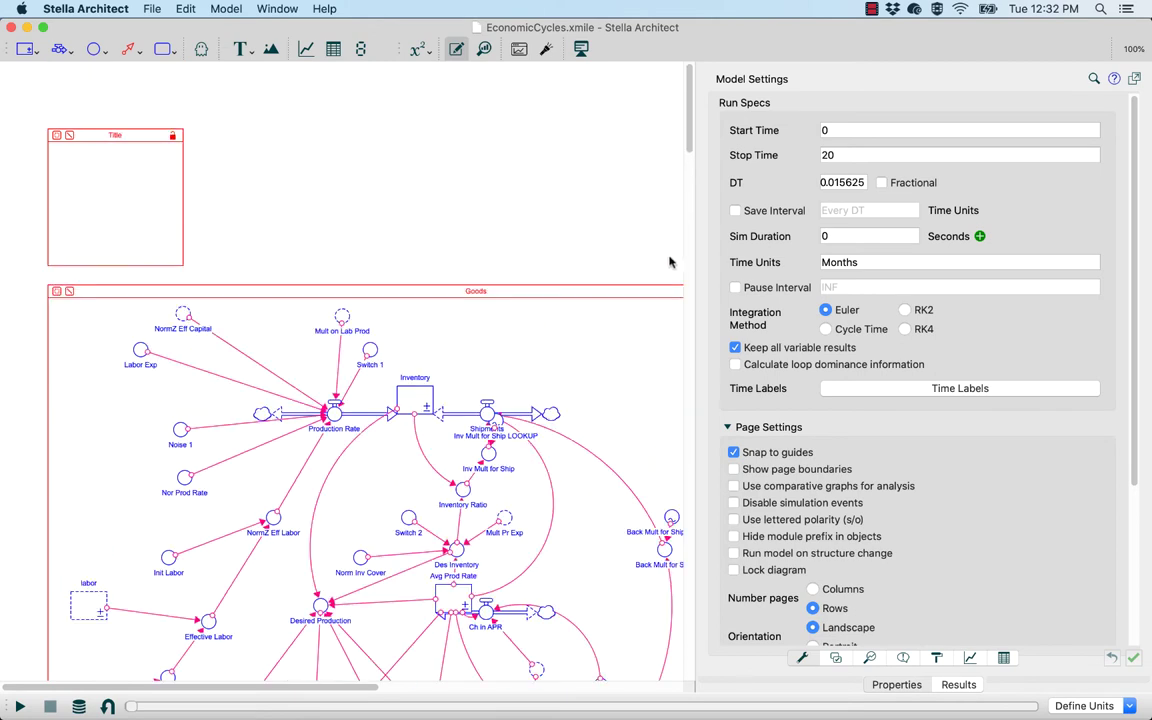
{"action": "left_click_drag", "start_coordinate": [692, 240], "coordinate": [838, 240]}
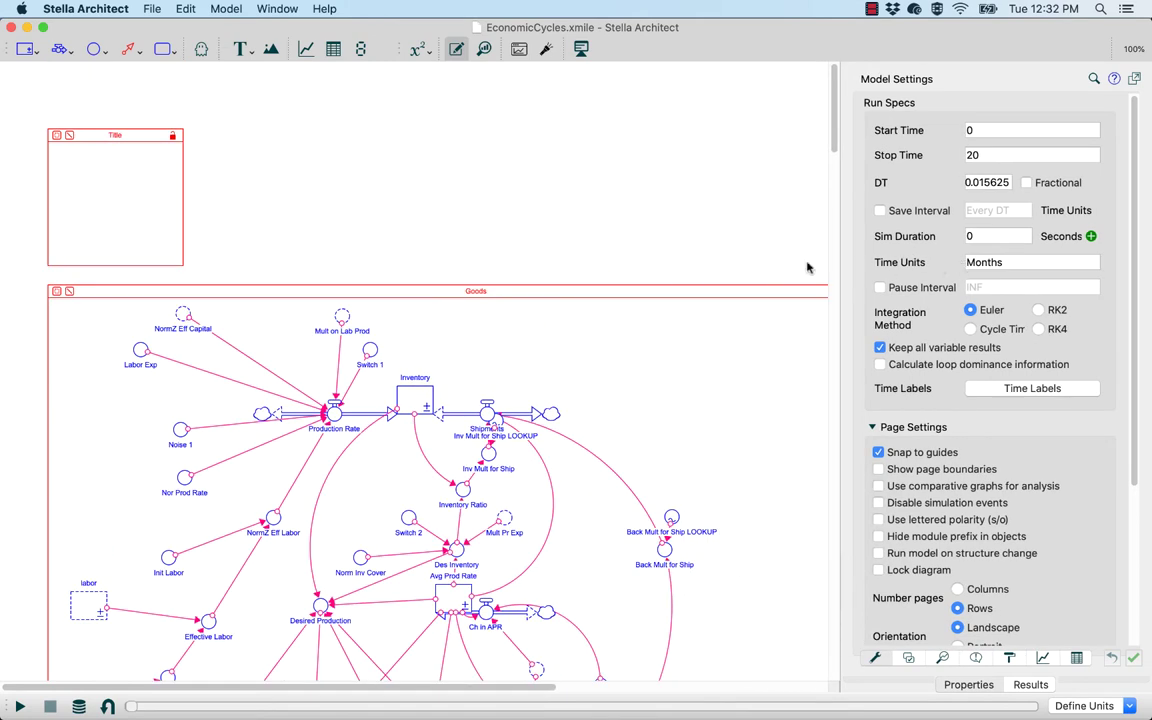
{"action": "scroll", "coordinate": [597, 291], "scroll_direction": "down", "scroll_amount": 3}
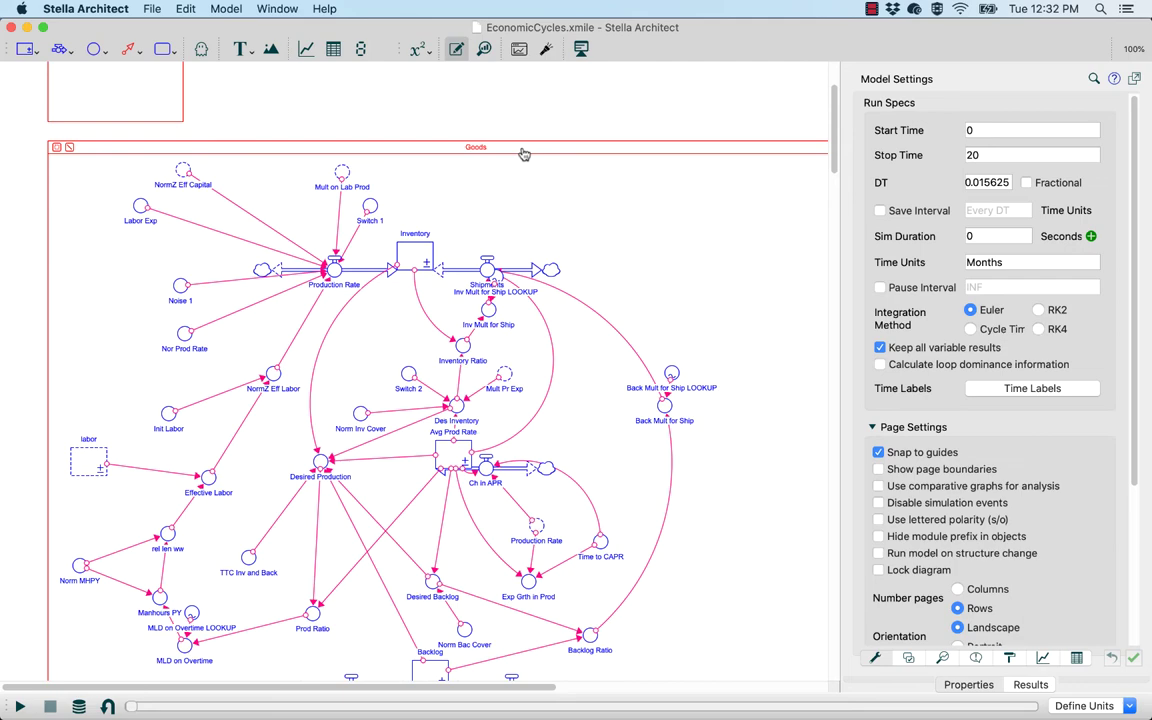
{"action": "scroll", "coordinate": [527, 172], "scroll_direction": "down", "scroll_amount": 12}
{"action": "scroll", "coordinate": [539, 285], "scroll_direction": "down", "scroll_amount": 15}
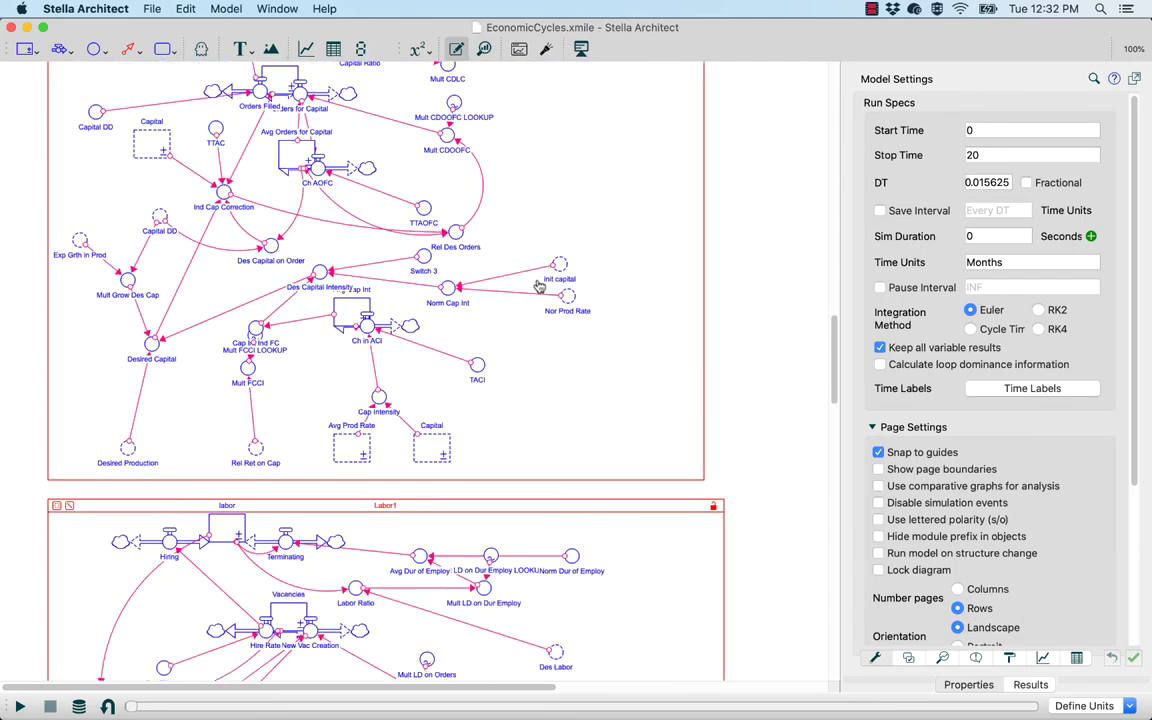
{"action": "scroll", "coordinate": [539, 287], "scroll_direction": "down", "scroll_amount": 4}
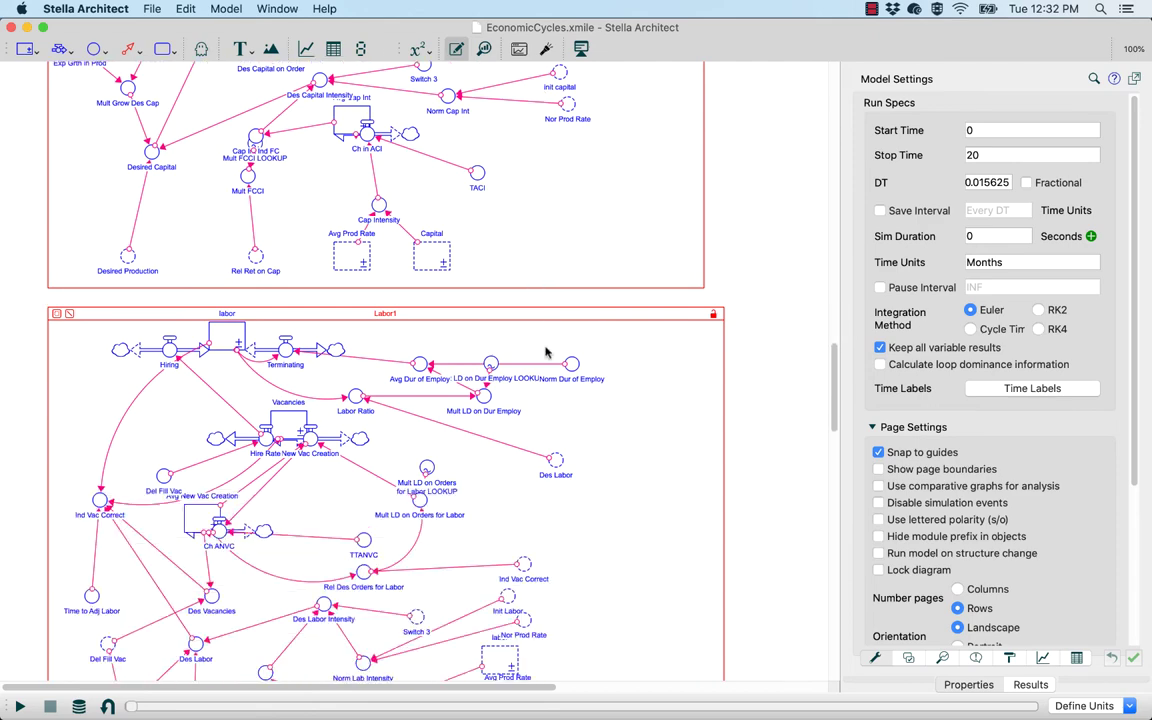
{"action": "scroll", "coordinate": [570, 375], "scroll_direction": "down", "scroll_amount": 20}
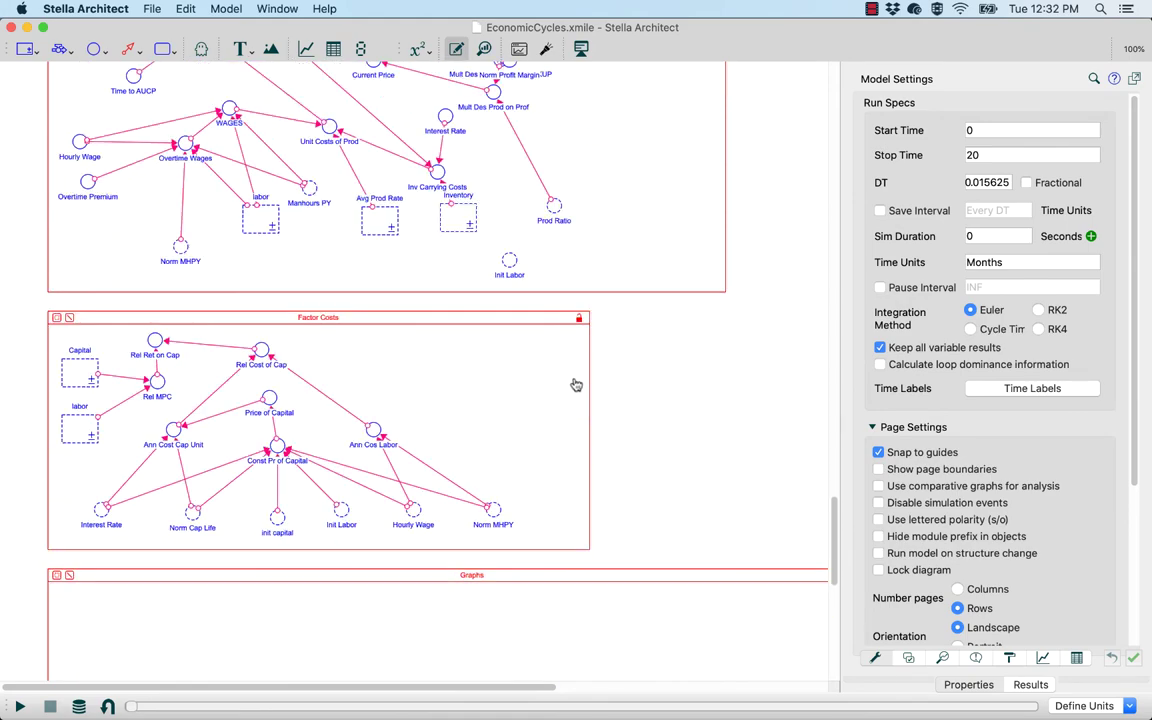
{"action": "scroll", "coordinate": [576, 386], "scroll_direction": "up", "scroll_amount": 20}
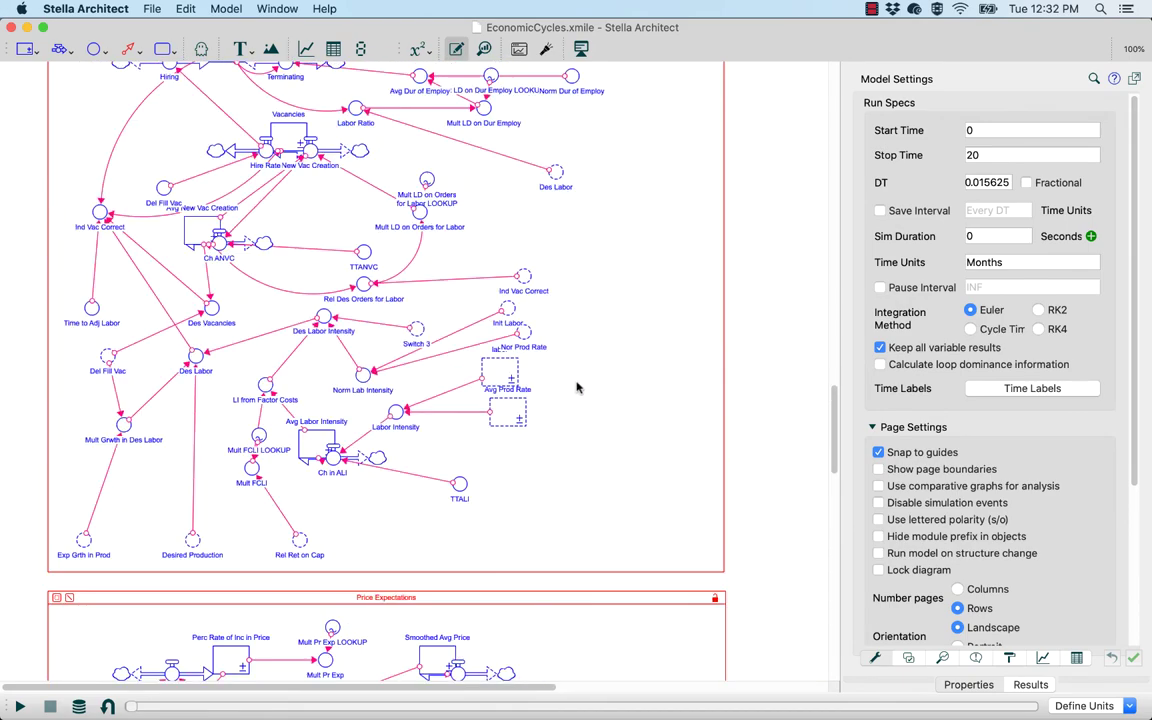
{"action": "scroll", "coordinate": [576, 392], "scroll_direction": "up", "scroll_amount": 20}
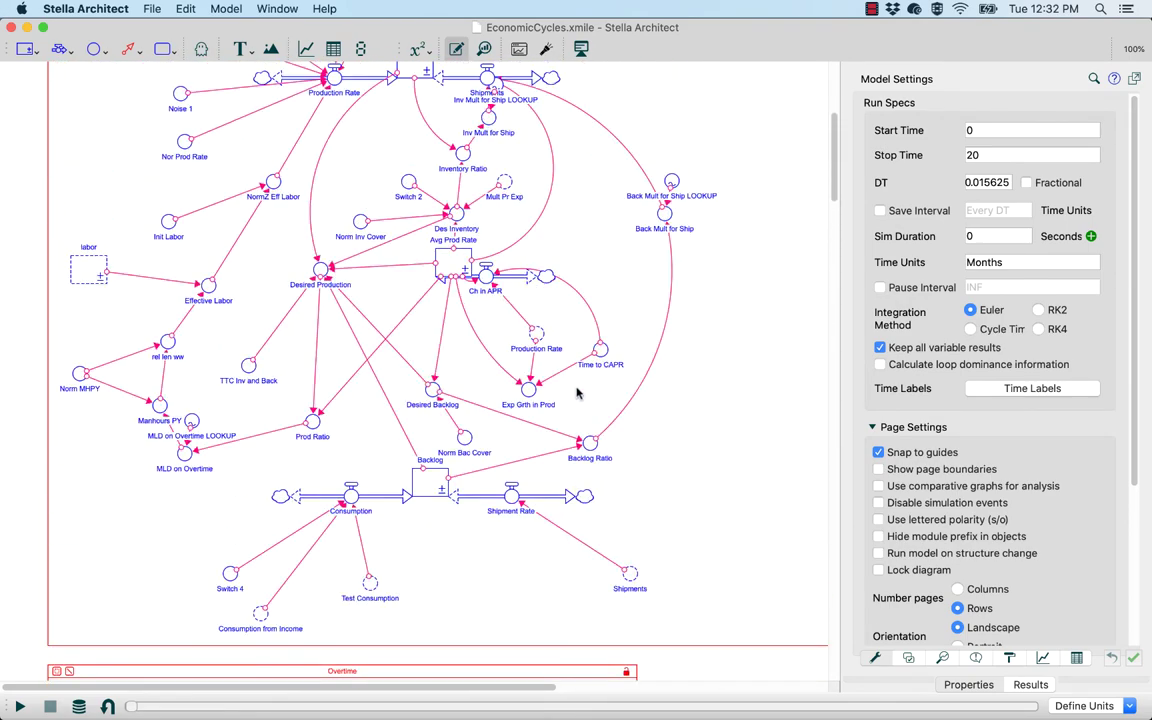
{"action": "scroll", "coordinate": [576, 392], "scroll_direction": "up", "scroll_amount": 2}
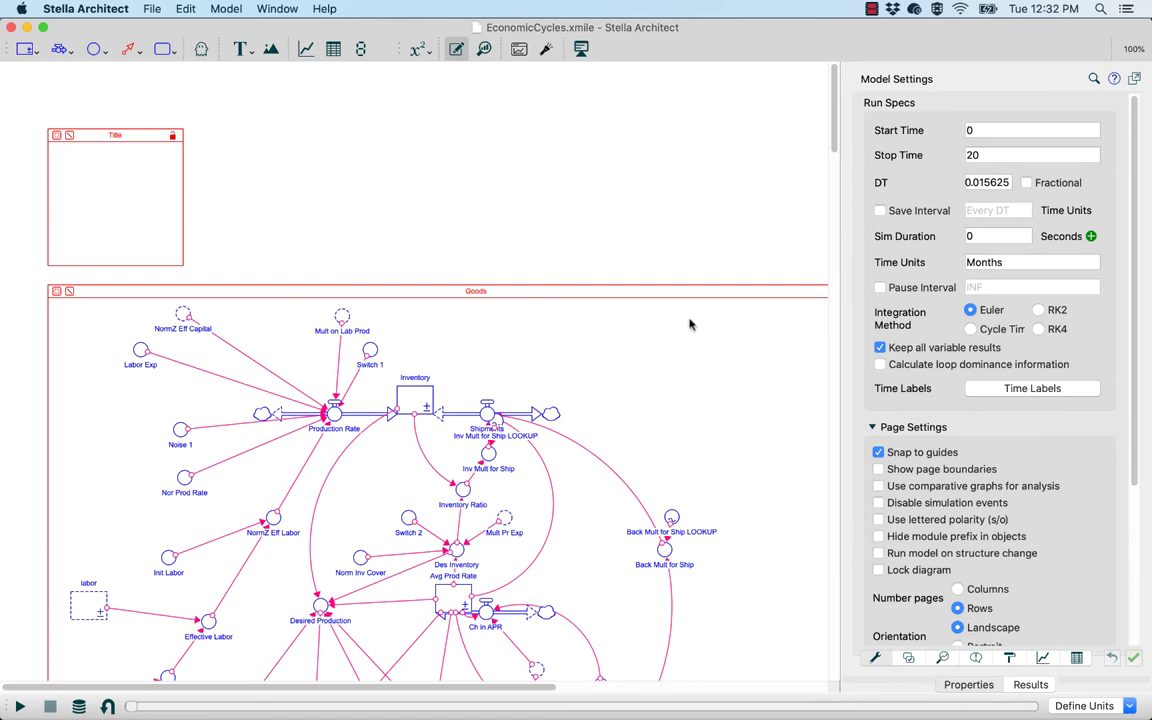
Enable the calculation of loop dominance information and run the simulation.
{"action": "left_click", "coordinate": [880, 365]}
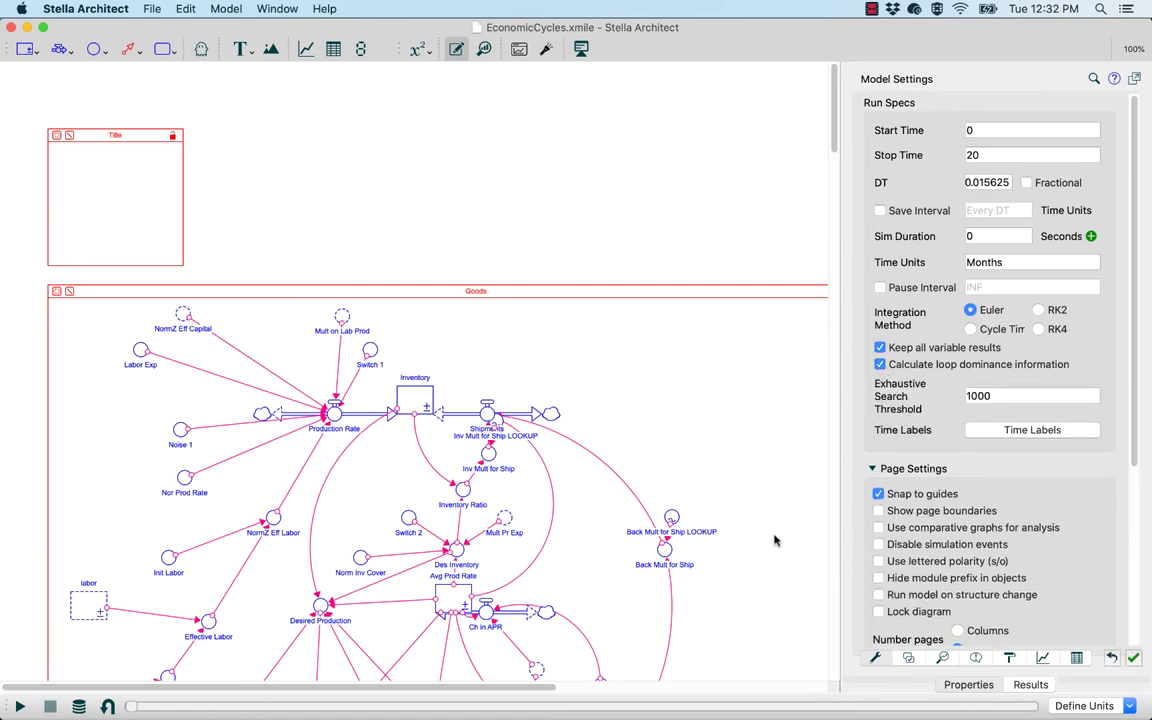
{"action": "left_click", "coordinate": [19, 706]}
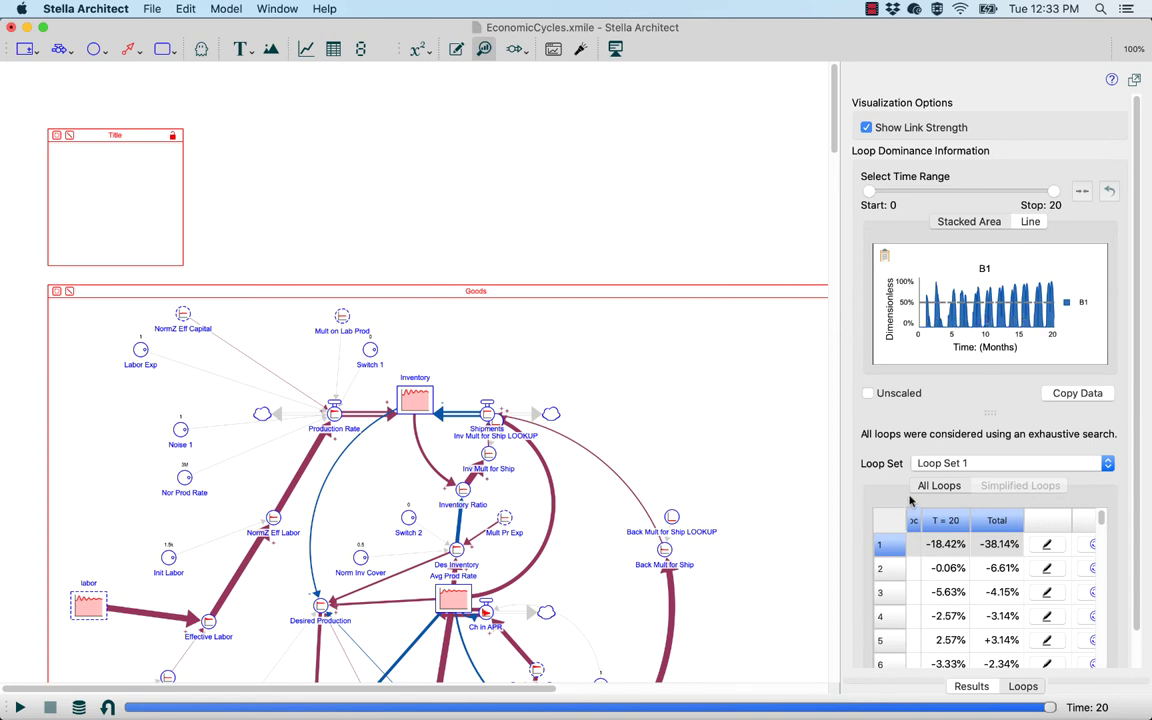
Widen the loop dominance panel and review the complete list of loops from first to last.
{"action": "left_click_drag", "start_coordinate": [838, 437], "coordinate": [551, 443]}
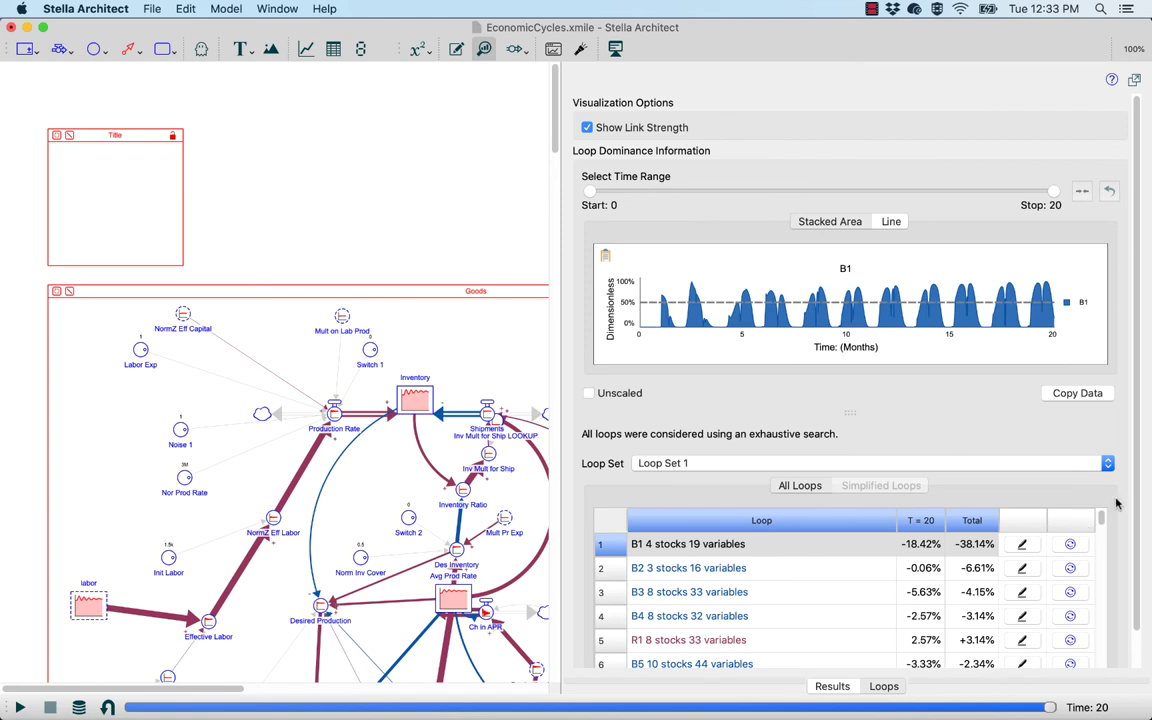
{"action": "scroll", "coordinate": [1144, 569], "scroll_direction": "down", "scroll_amount": 2}
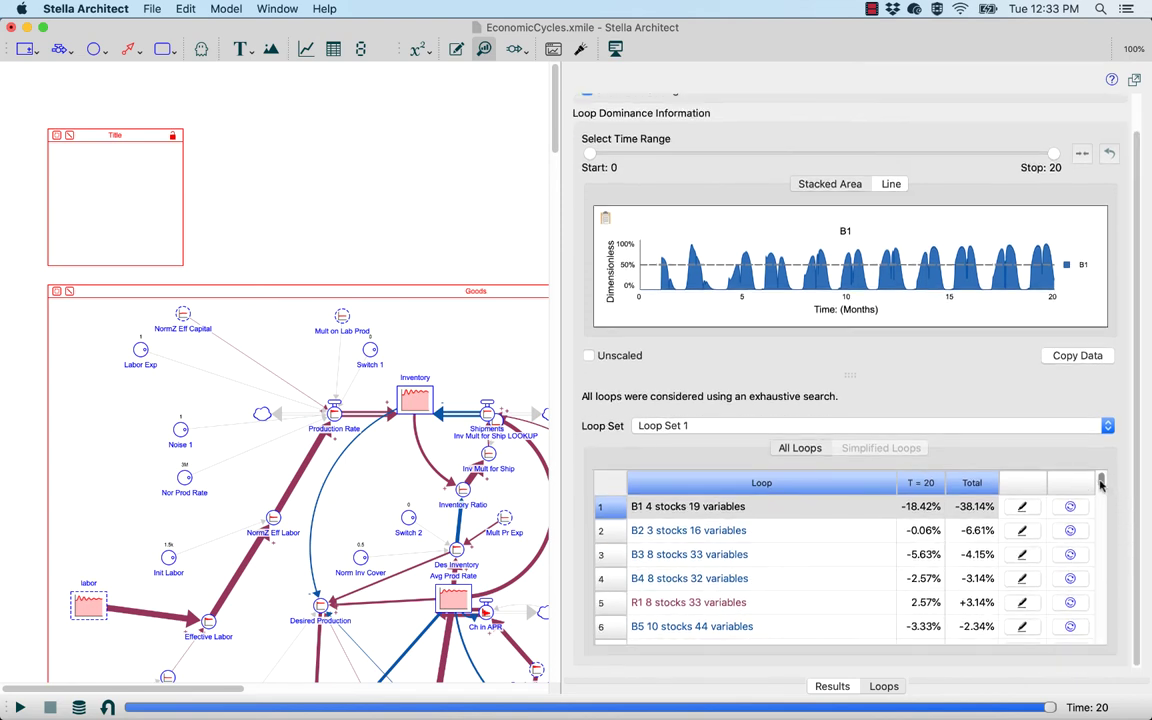
{"action": "scroll", "coordinate": [1100, 480], "scroll_direction": "down", "scroll_amount": 5}
{"action": "scroll", "coordinate": [1100, 480], "scroll_direction": "up", "scroll_amount": 5}
{"action": "left_click_drag", "start_coordinate": [1100, 480], "coordinate": [1105, 651]}
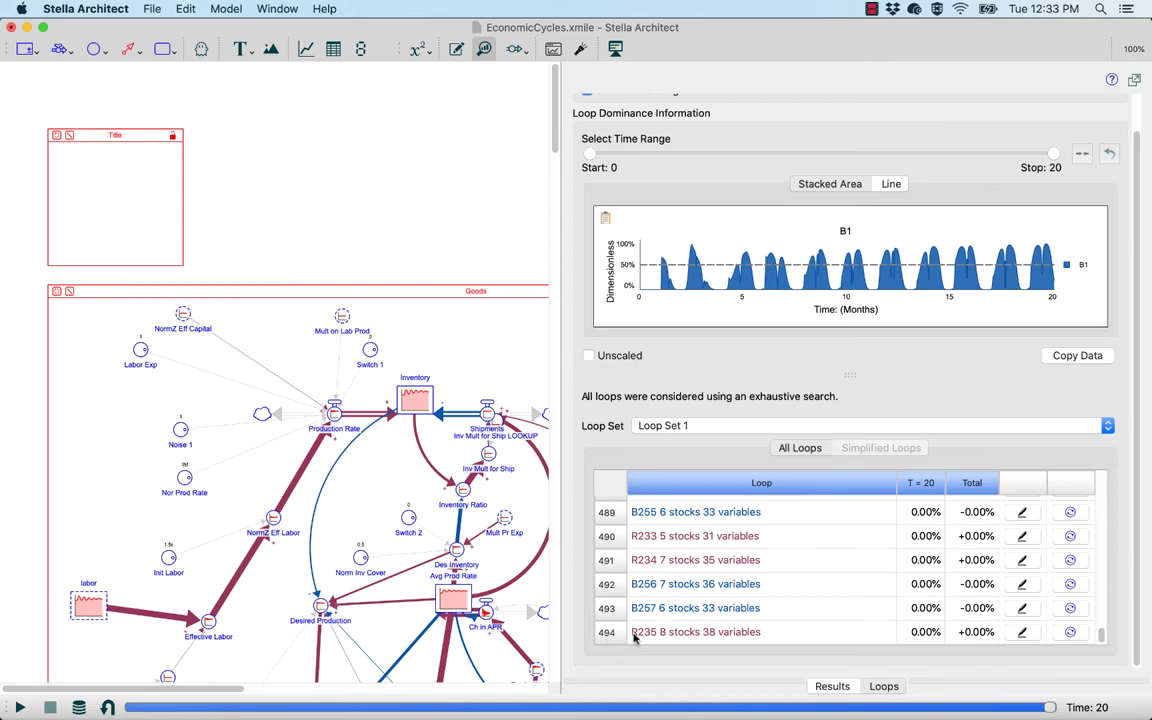
{"action": "left_click_drag", "start_coordinate": [1100, 637], "coordinate": [1104, 474]}
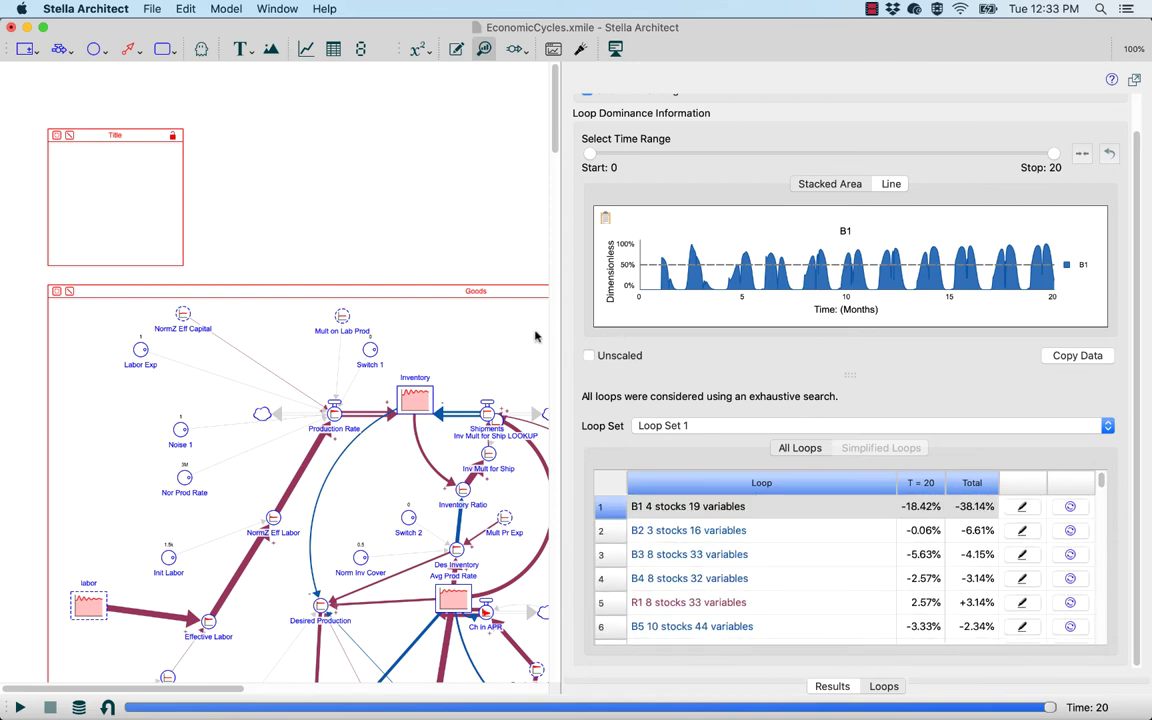
Widen the diagram area again and examine the link strengths across the sectors from Goods down to Price Expectations.
{"action": "left_click_drag", "start_coordinate": [561, 330], "coordinate": [795, 334]}
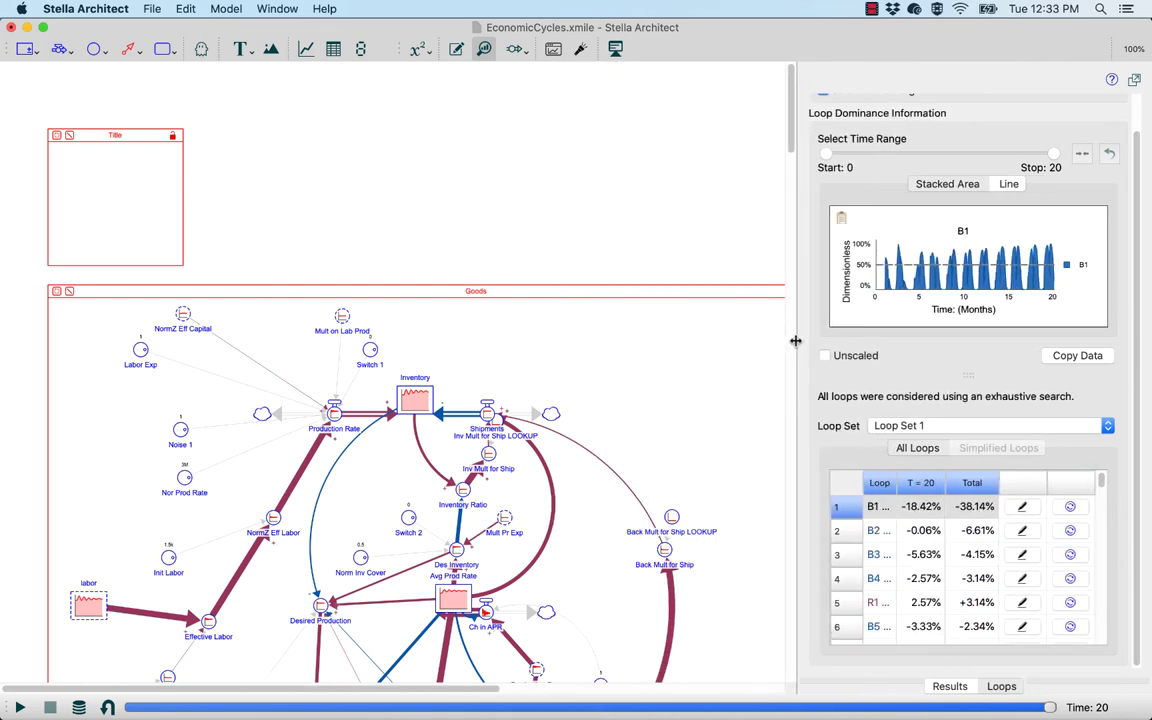
{"action": "scroll", "coordinate": [586, 330], "scroll_direction": "down", "scroll_amount": 10}
{"action": "scroll", "coordinate": [585, 337], "scroll_direction": "down", "scroll_amount": 20}
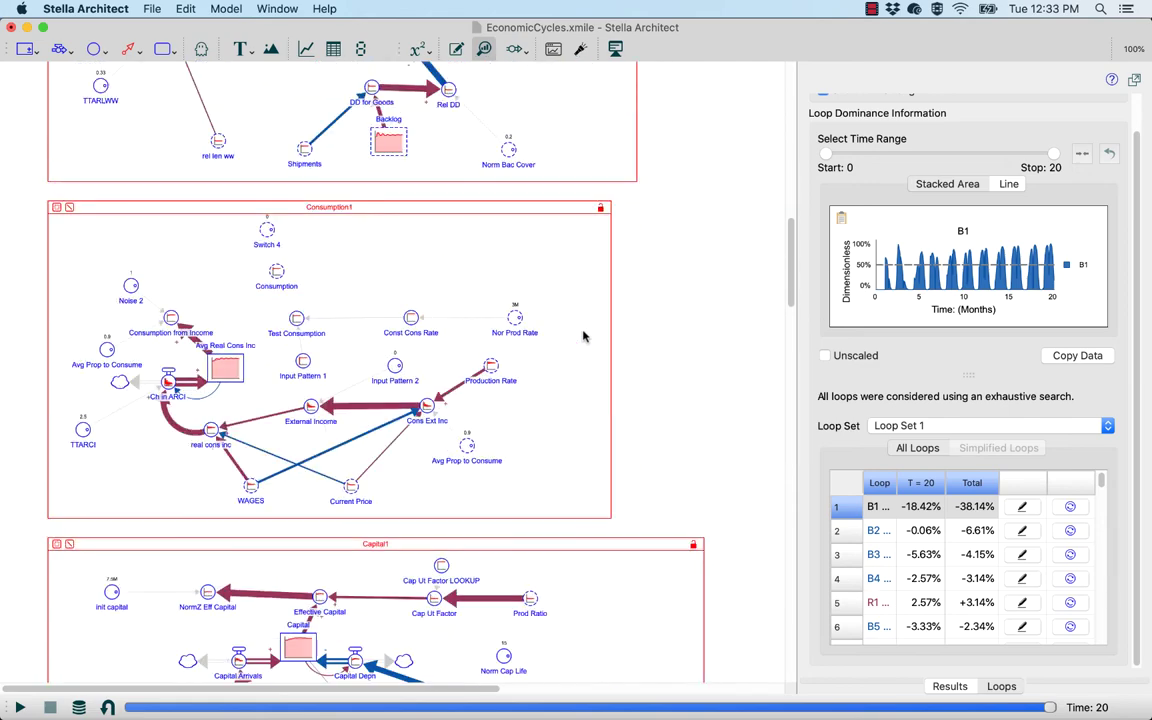
{"action": "scroll", "coordinate": [585, 337], "scroll_direction": "down", "scroll_amount": 9}
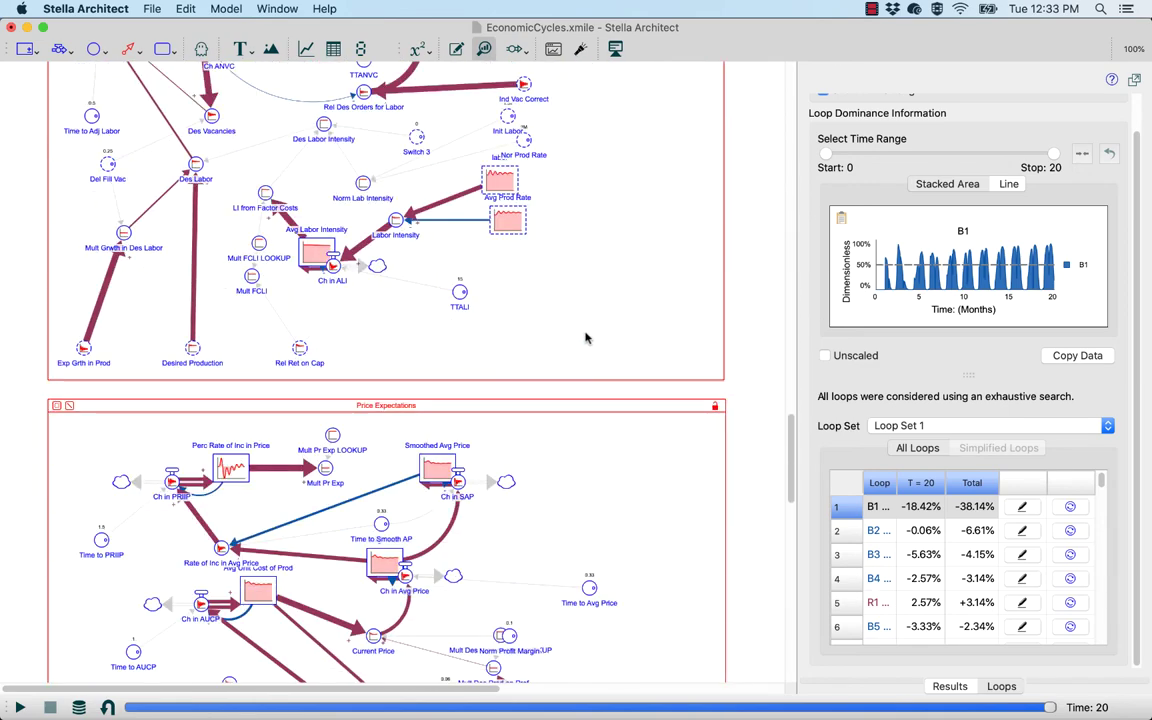
Display the model as a simplified causal loop diagram and show an enlarged results graph for labor.
{"action": "left_click", "coordinate": [513, 50]}
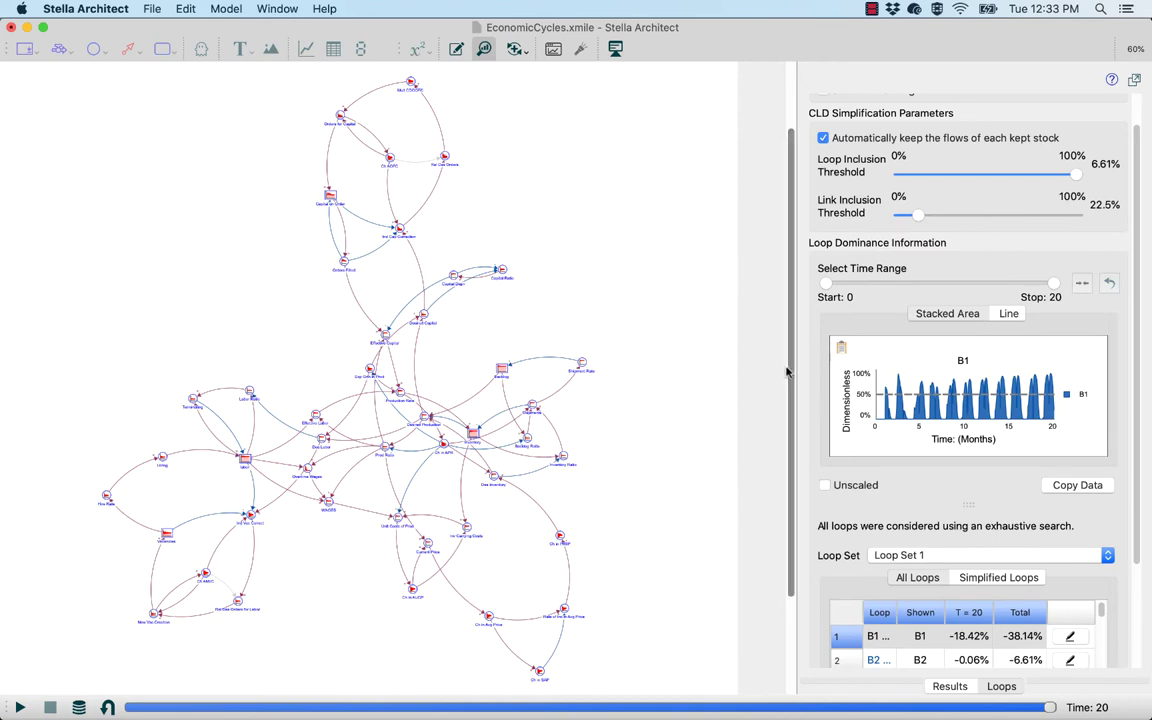
{"action": "scroll", "coordinate": [710, 290], "scroll_direction": "up", "scroll_amount": 3}
{"action": "scroll", "coordinate": [320, 345], "scroll_direction": "down", "scroll_amount": 2}
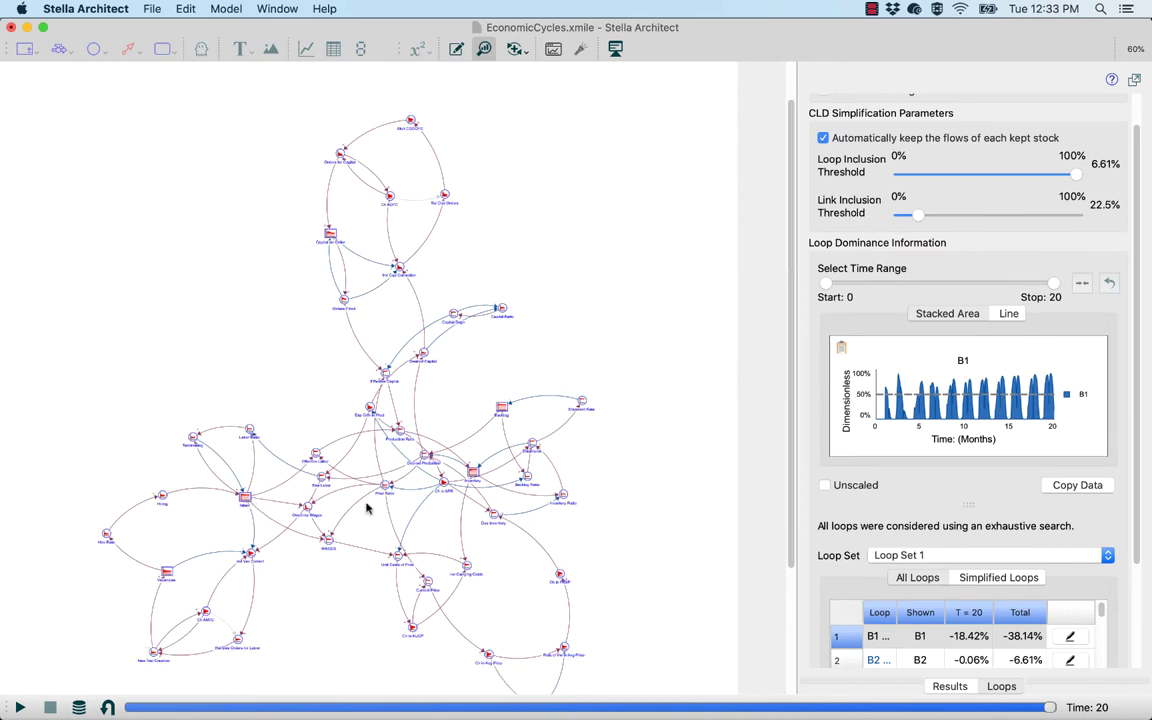
{"action": "left_click", "coordinate": [950, 687]}
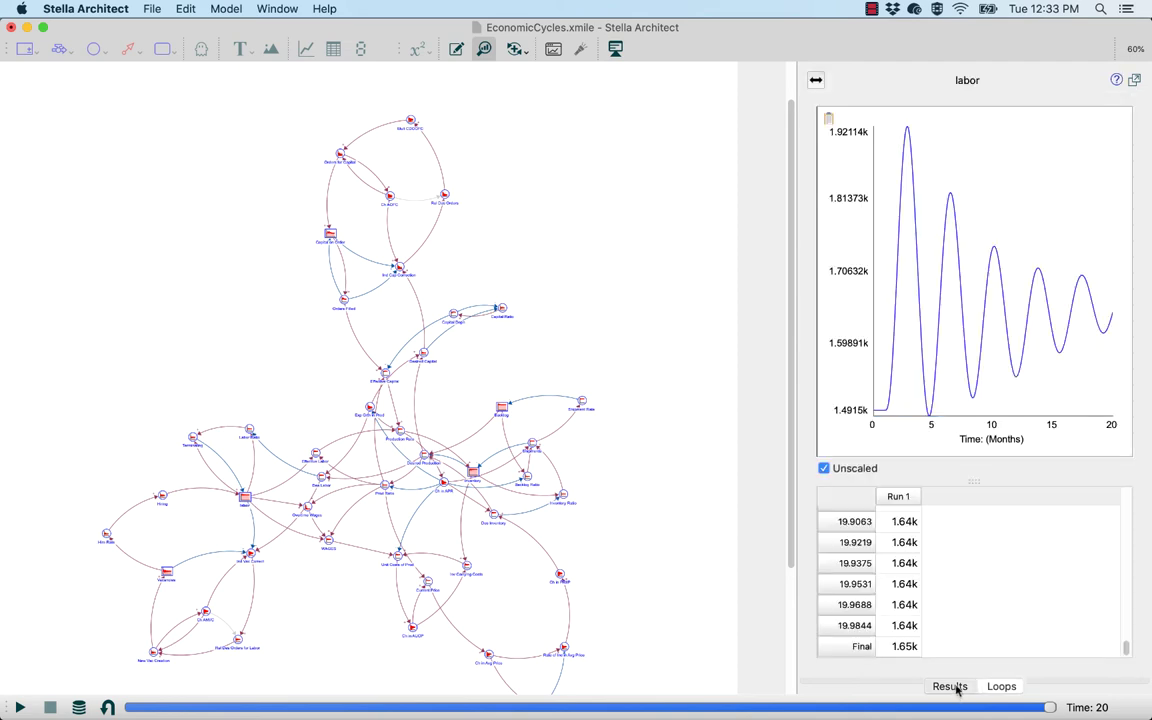
{"action": "left_click_drag", "start_coordinate": [797, 388], "coordinate": [632, 383]}
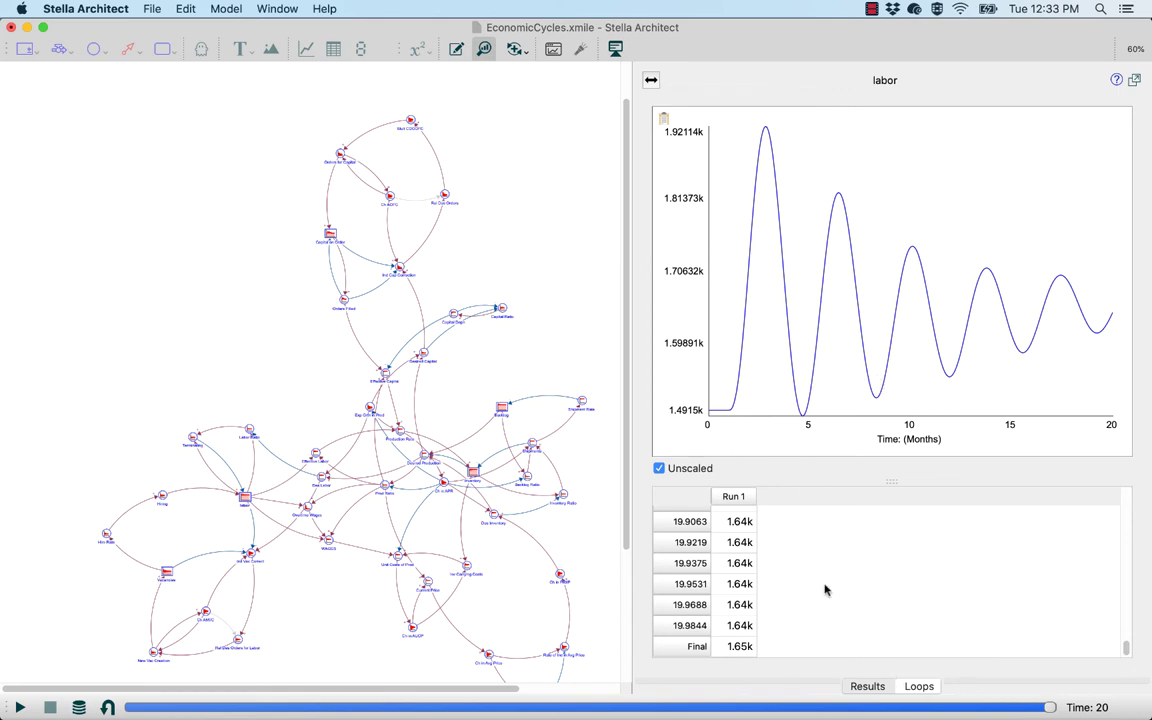
Return to the loop dominance information and narrow the analysed time range to 4.90625 through 8.953125.
{"action": "left_click", "coordinate": [919, 686]}
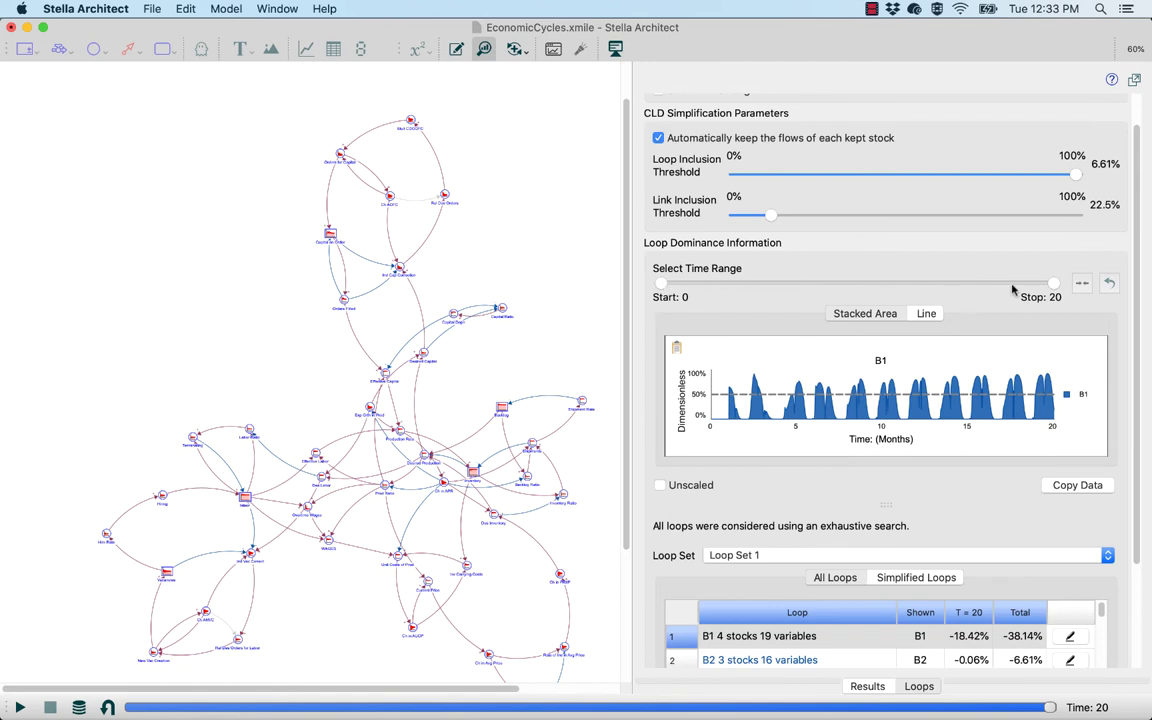
{"action": "left_click_drag", "start_coordinate": [1057, 285], "coordinate": [826, 291]}
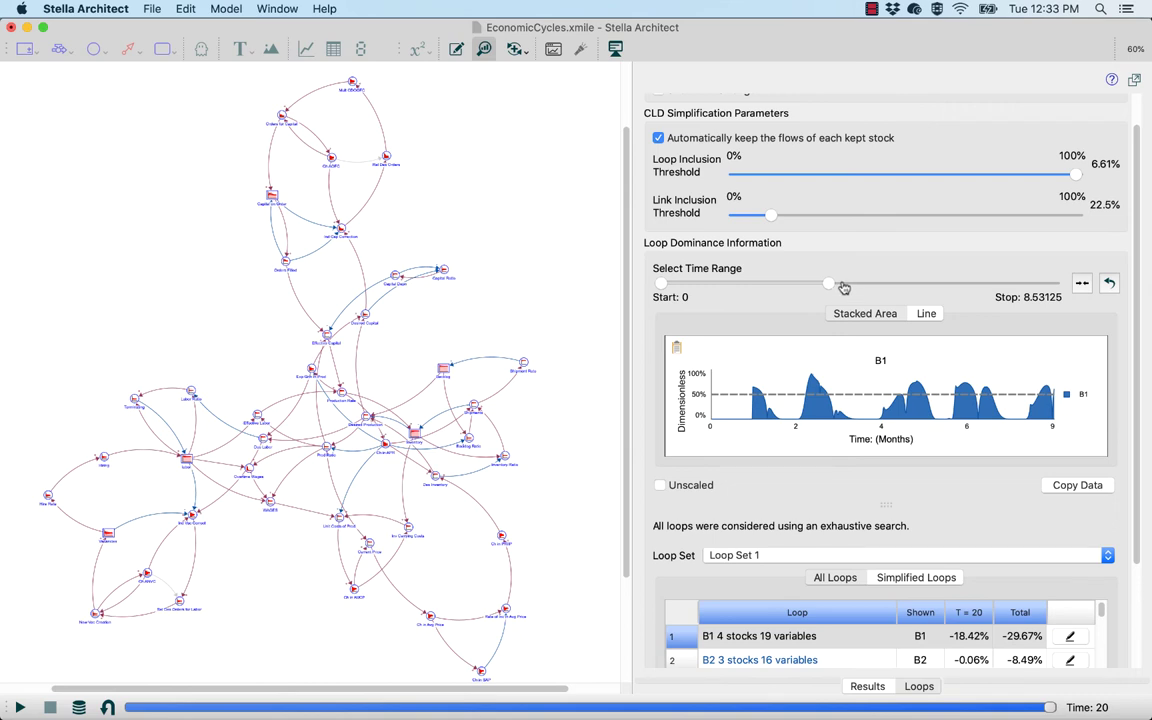
{"action": "left_click_drag", "start_coordinate": [829, 288], "coordinate": [838, 290]}
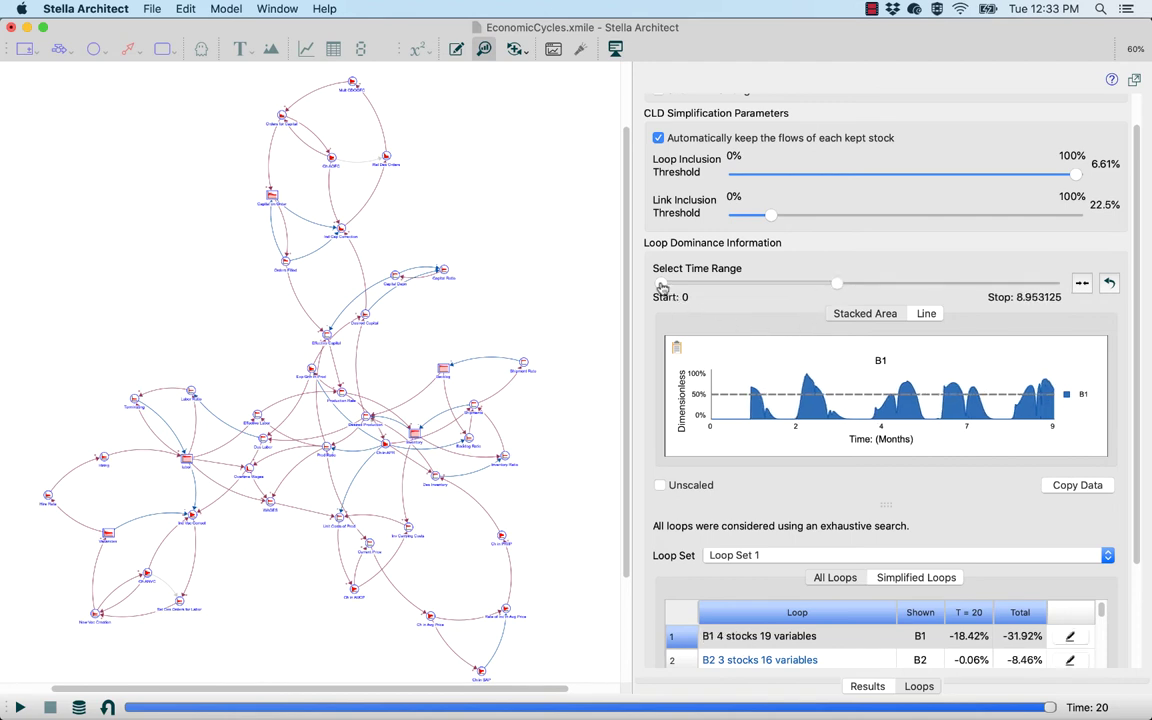
{"action": "left_click_drag", "start_coordinate": [661, 287], "coordinate": [758, 290]}
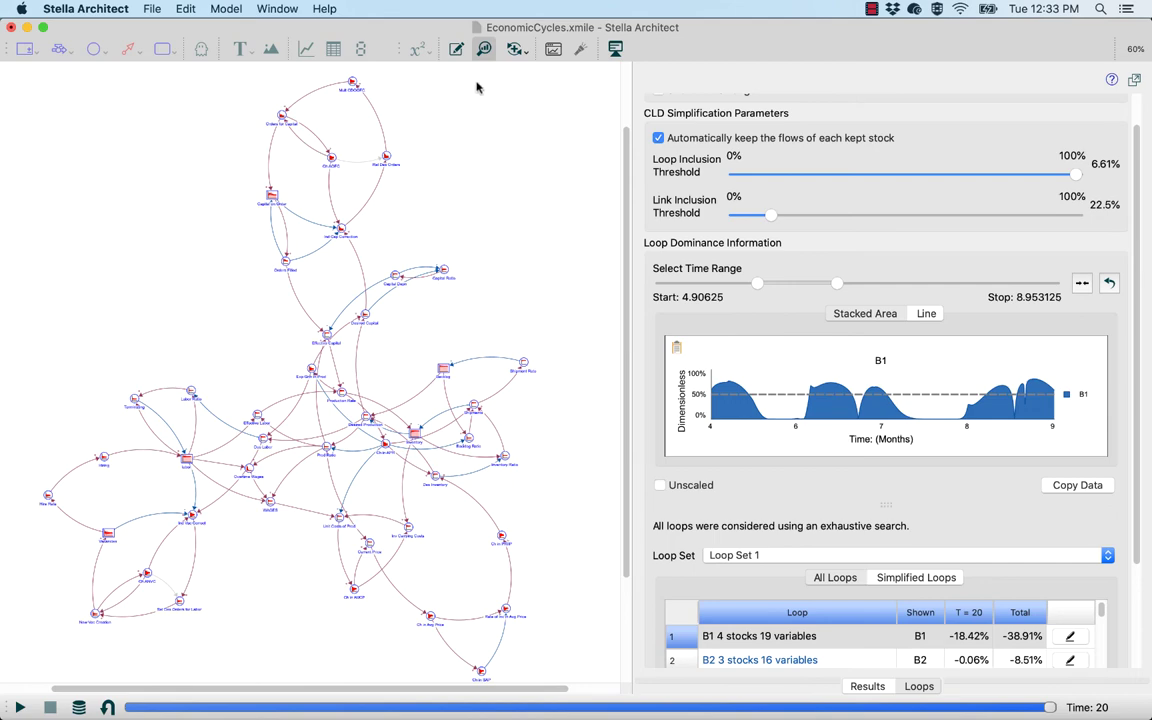
Raise the loop inclusion threshold to 100% and the link inclusion threshold to >100, and show an enlarged simplified loops list.
{"action": "left_click_drag", "start_coordinate": [773, 215], "coordinate": [1078, 214]}
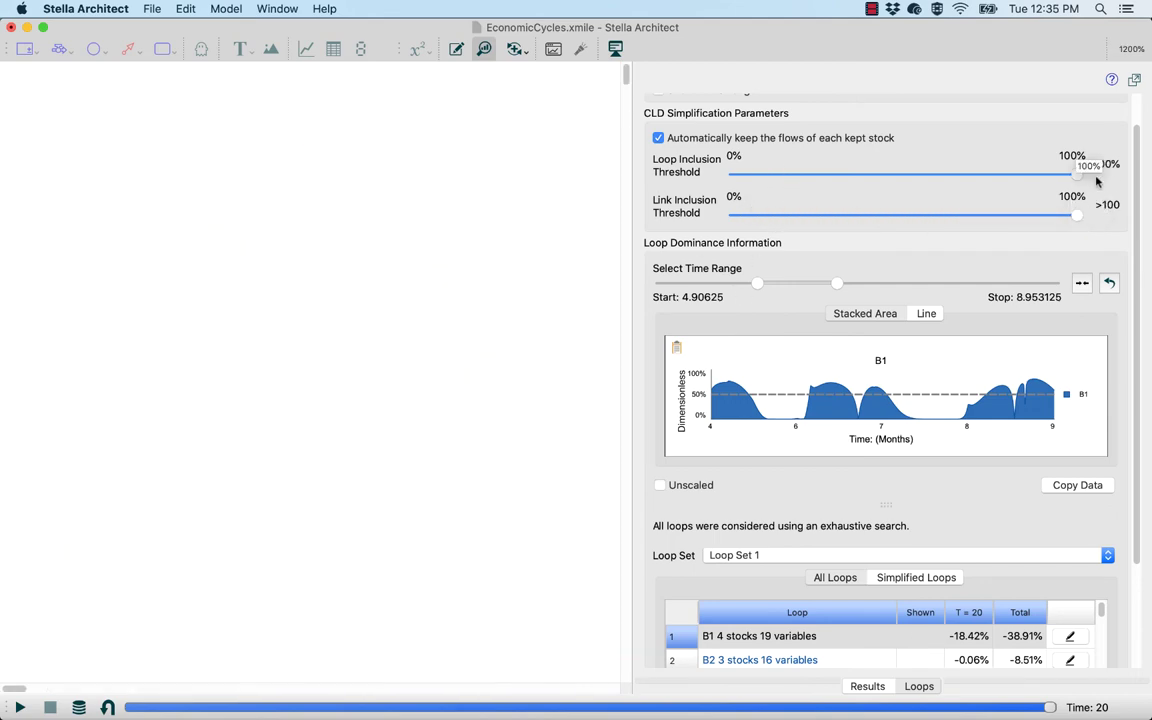
{"action": "scroll", "coordinate": [1141, 141], "scroll_direction": "up", "scroll_amount": 2}
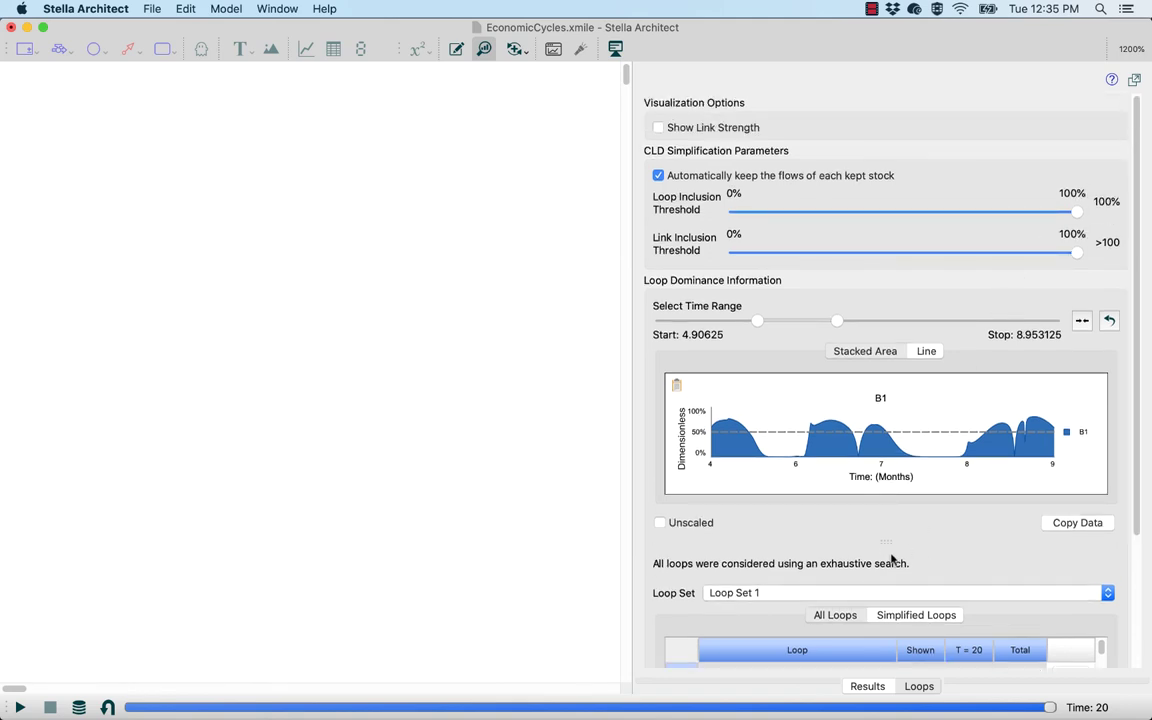
{"action": "left_click_drag", "start_coordinate": [886, 542], "coordinate": [887, 311]}
{"action": "left_click", "coordinate": [914, 378]}
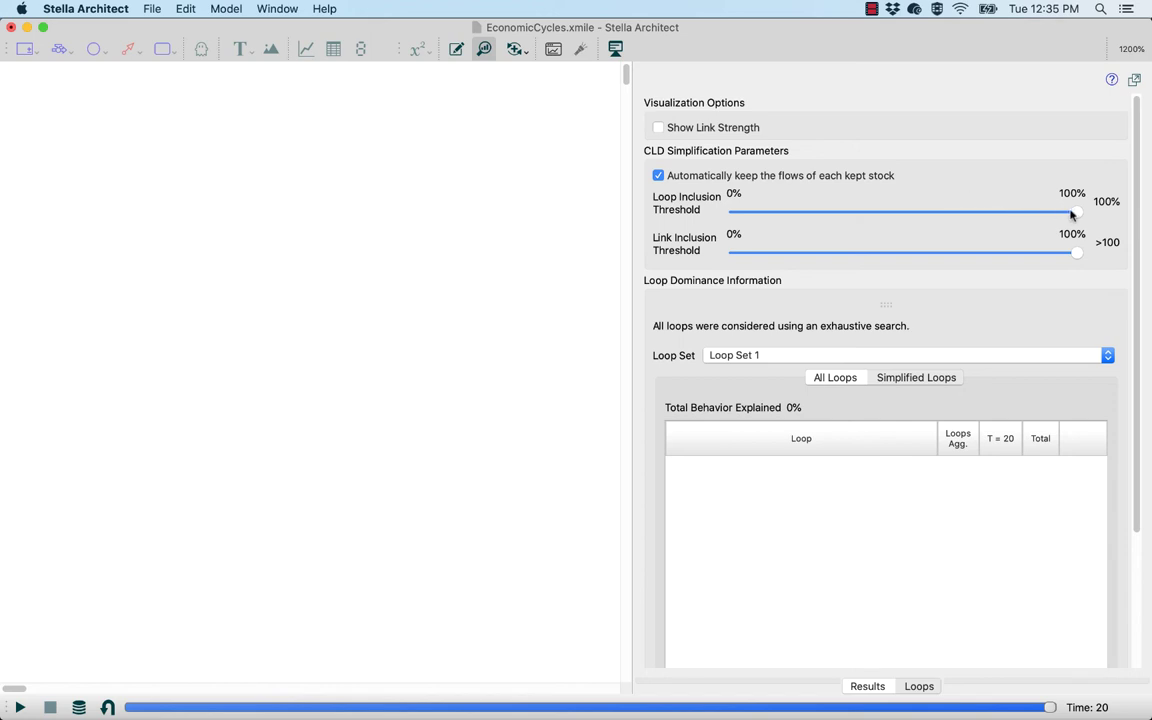
Stop automatically keeping the flows of each kept stock and lower the loop inclusion threshold to 2.34%.
{"action": "left_click_drag", "start_coordinate": [1076, 213], "coordinate": [1070, 214]}
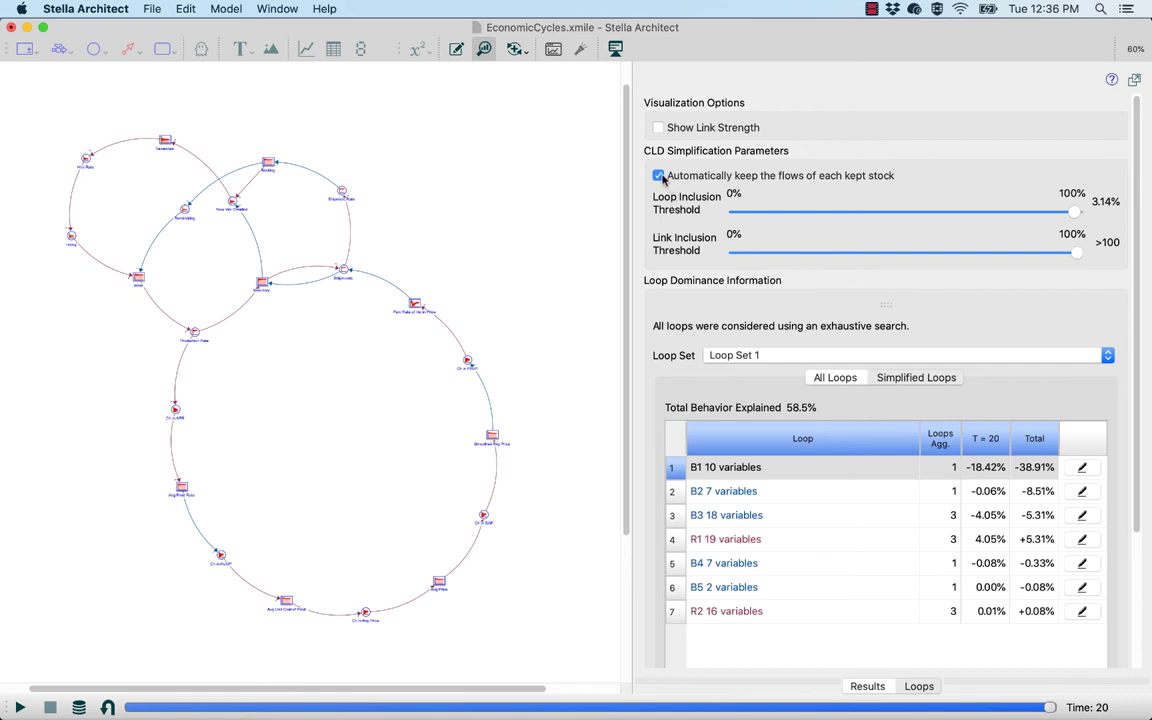
{"action": "left_click", "coordinate": [659, 176]}
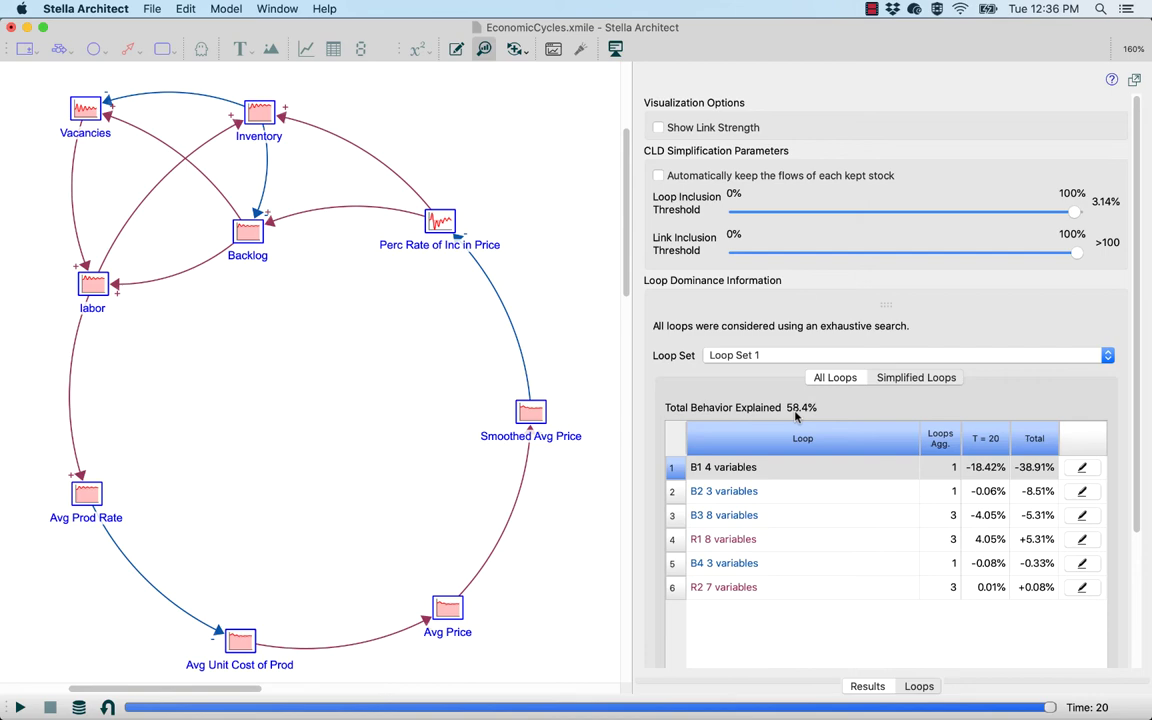
{"action": "mouse_move", "coordinate": [1073, 212]}
{"action": "left_mouse_down"}
{"action": "mouse_move", "coordinate": [1003, 218]}
{"action": "mouse_move", "coordinate": [1068, 214]}
{"action": "left_mouse_up"}
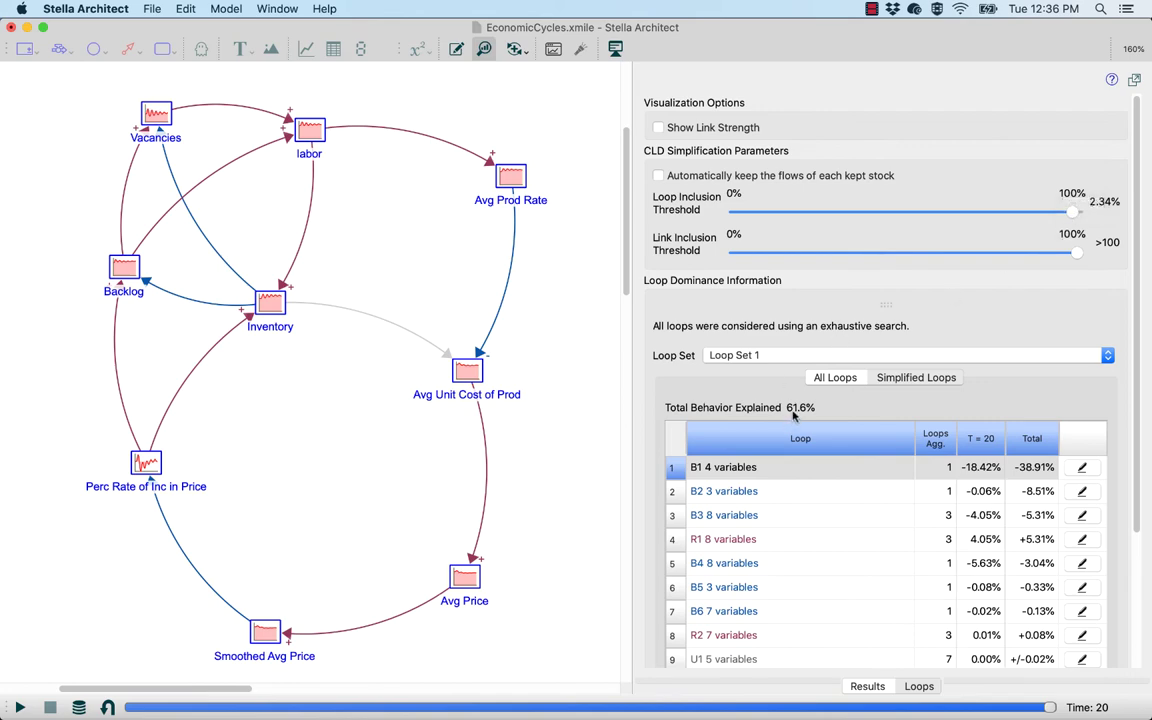
Try loop inclusion thresholds of 2.09% and 0.49% and a link inclusion threshold of 100%, and restore 2.34% and >100.
{"action": "left_click_drag", "start_coordinate": [1072, 212], "coordinate": [1065, 213]}
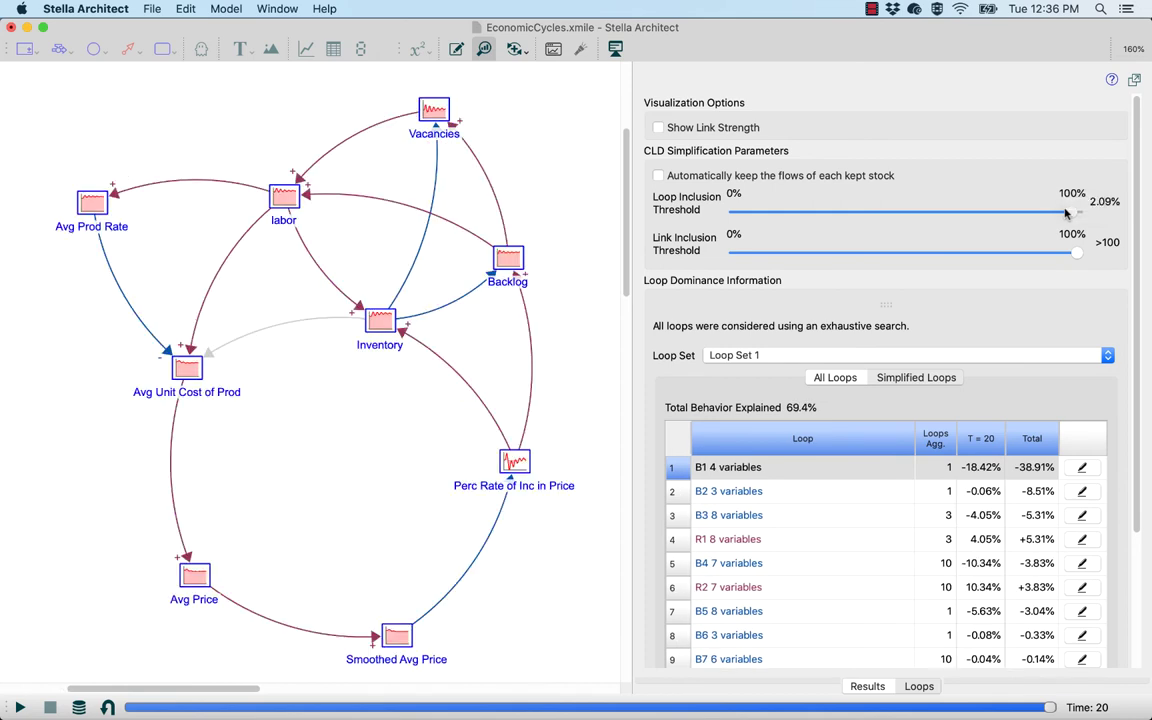
{"action": "scroll", "coordinate": [1000, 527], "scroll_direction": "down", "scroll_amount": 3}
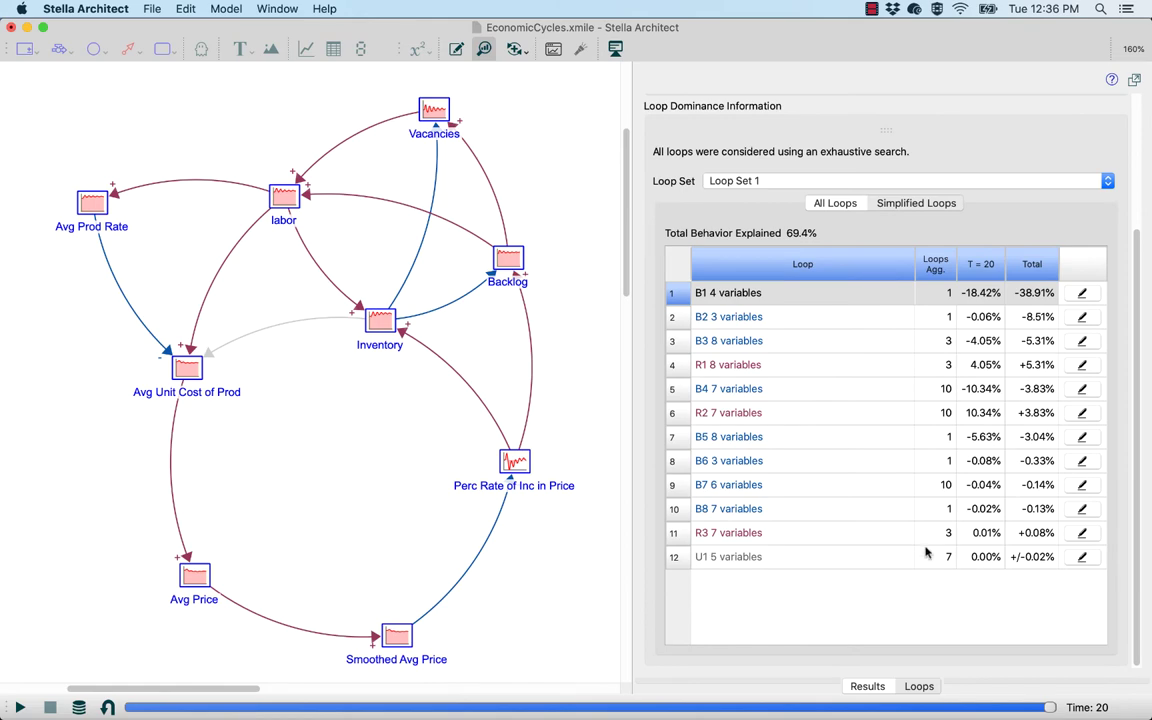
{"action": "scroll", "coordinate": [853, 562], "scroll_direction": "up", "scroll_amount": 3}
{"action": "left_click_drag", "start_coordinate": [1067, 212], "coordinate": [1055, 214]}
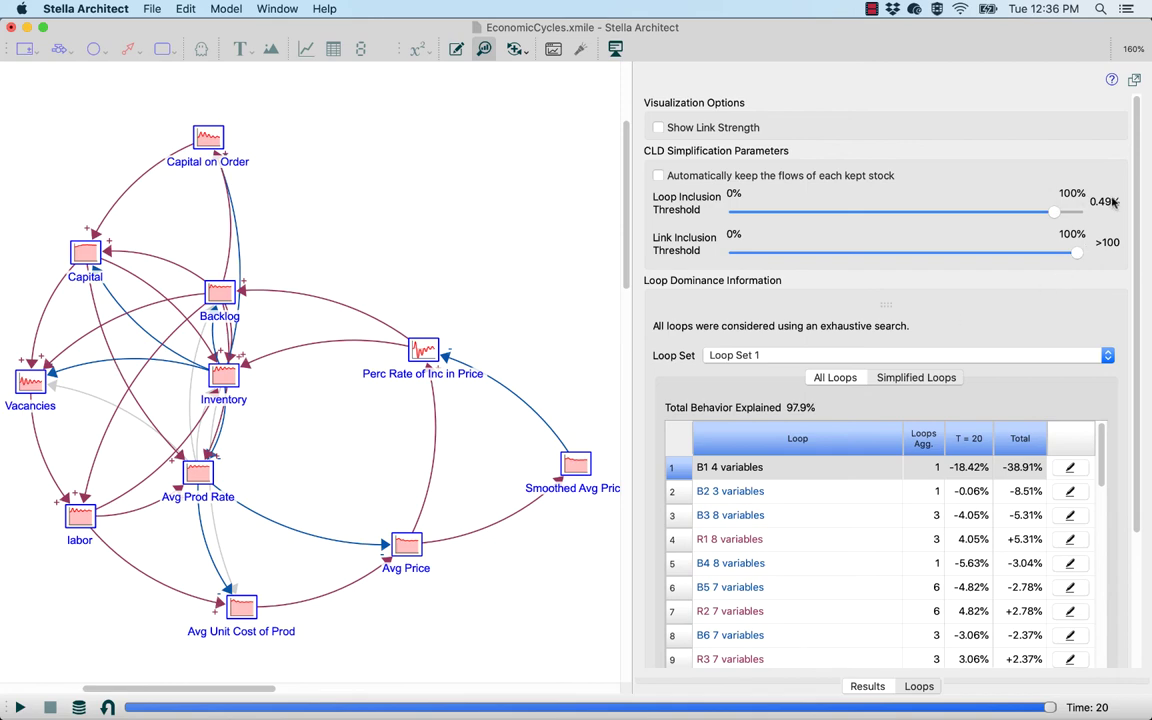
{"action": "left_click_drag", "start_coordinate": [1055, 214], "coordinate": [1067, 217]}
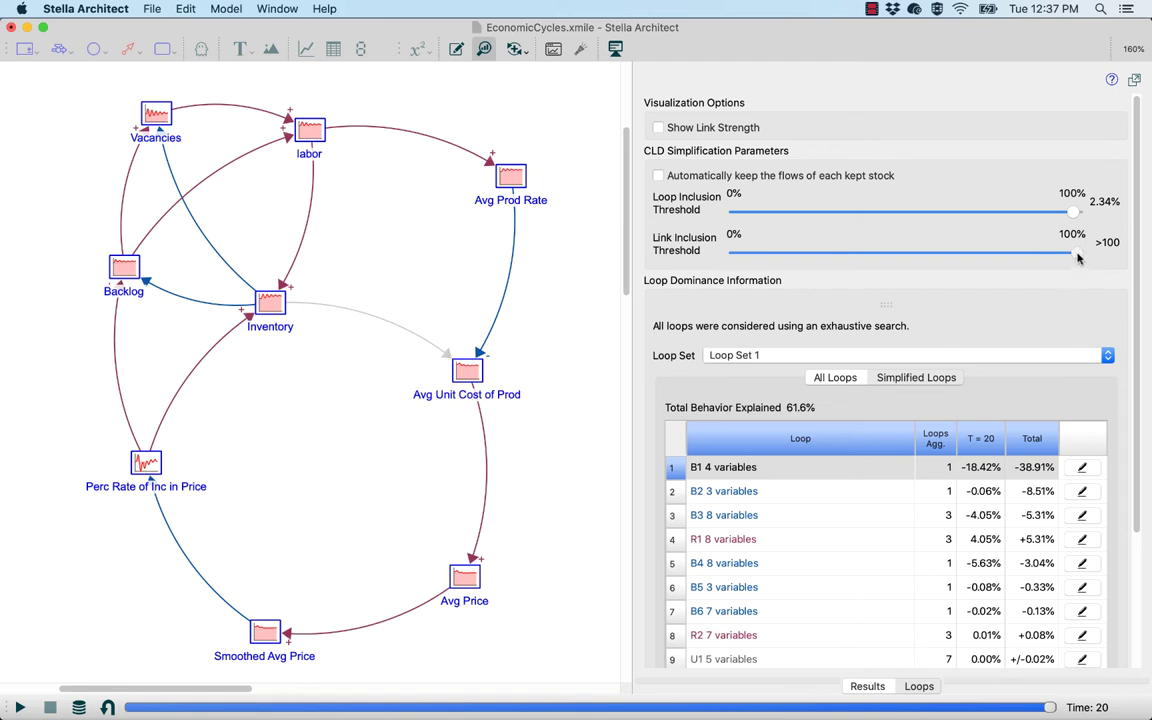
{"action": "left_click_drag", "start_coordinate": [1079, 258], "coordinate": [1073, 257]}
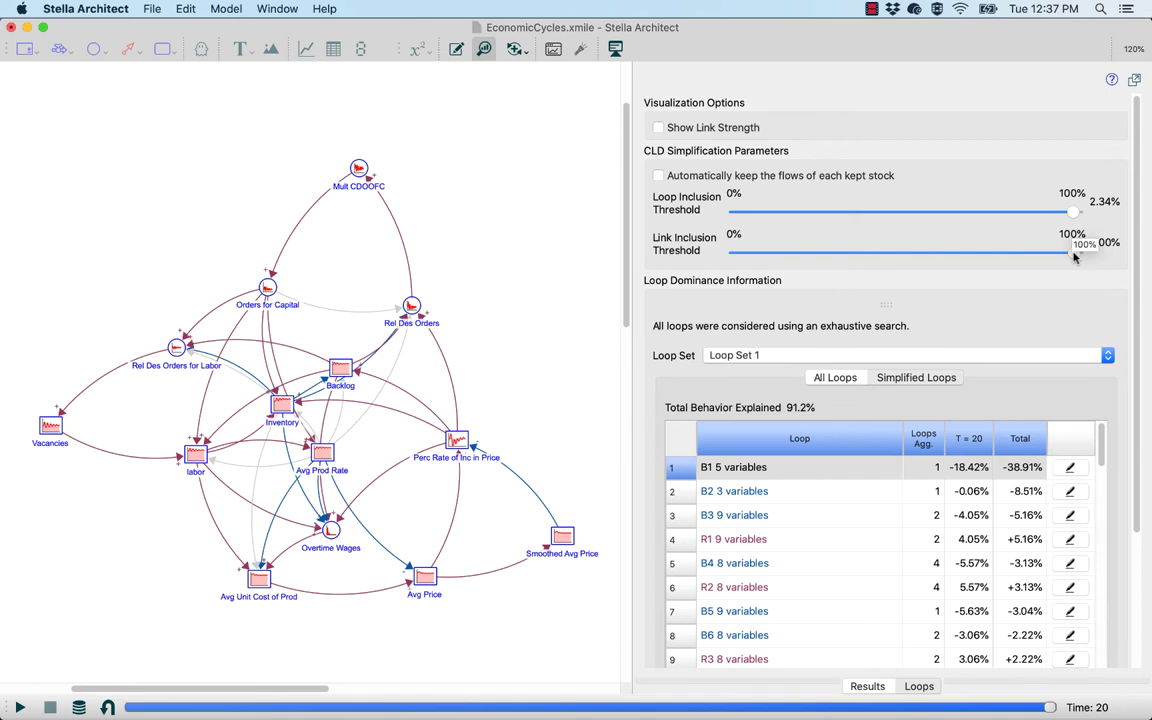
{"action": "left_click_drag", "start_coordinate": [1075, 257], "coordinate": [1080, 256]}
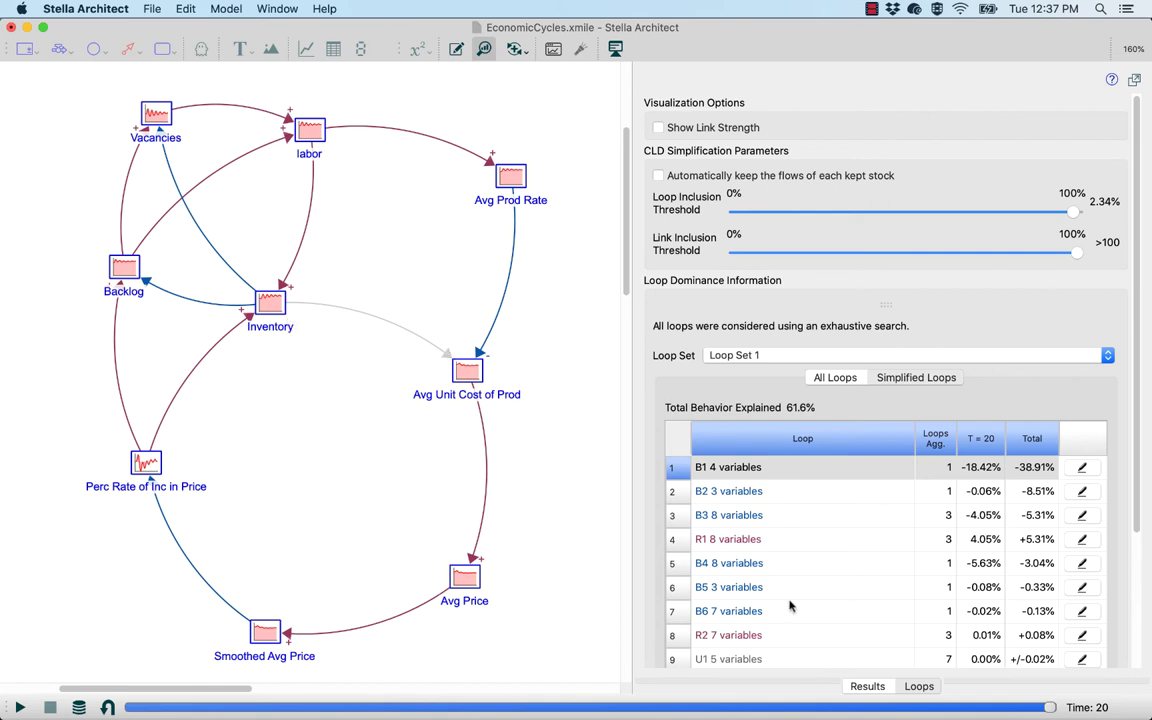
Highlight the simplified loops U1, B4, B1, B2 and B3 on the causal loop diagram one after another.
{"action": "scroll", "coordinate": [790, 603], "scroll_direction": "down", "scroll_amount": 5}
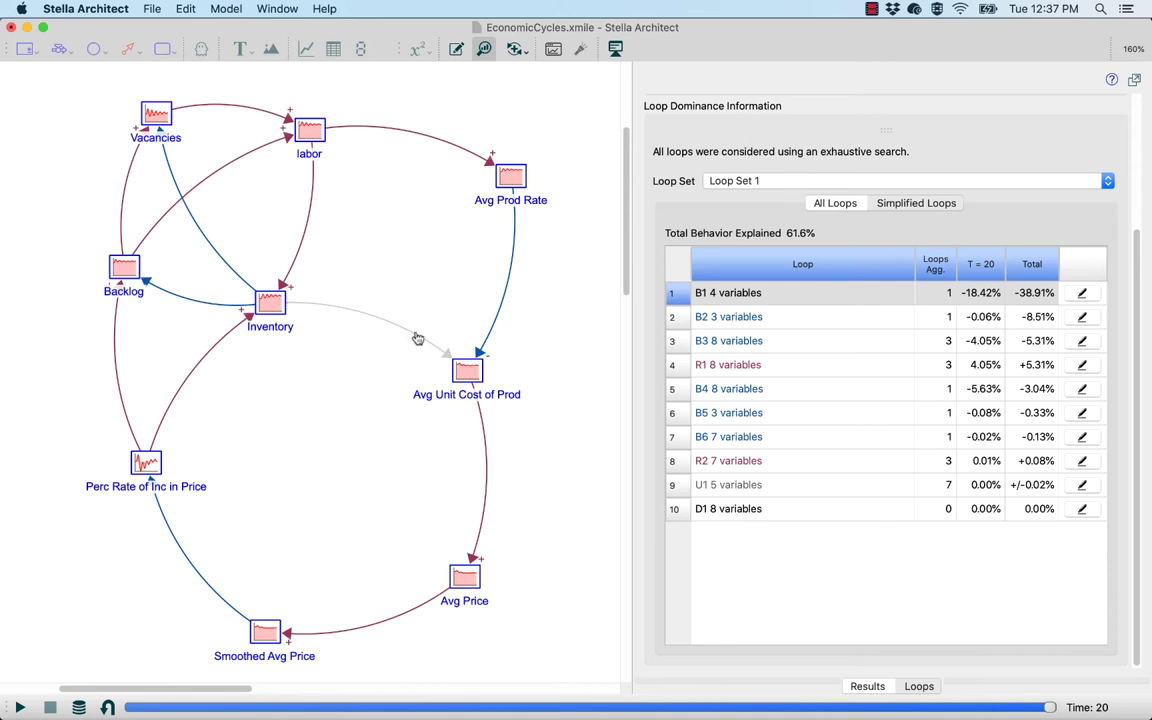
{"action": "left_click", "coordinate": [1089, 489]}
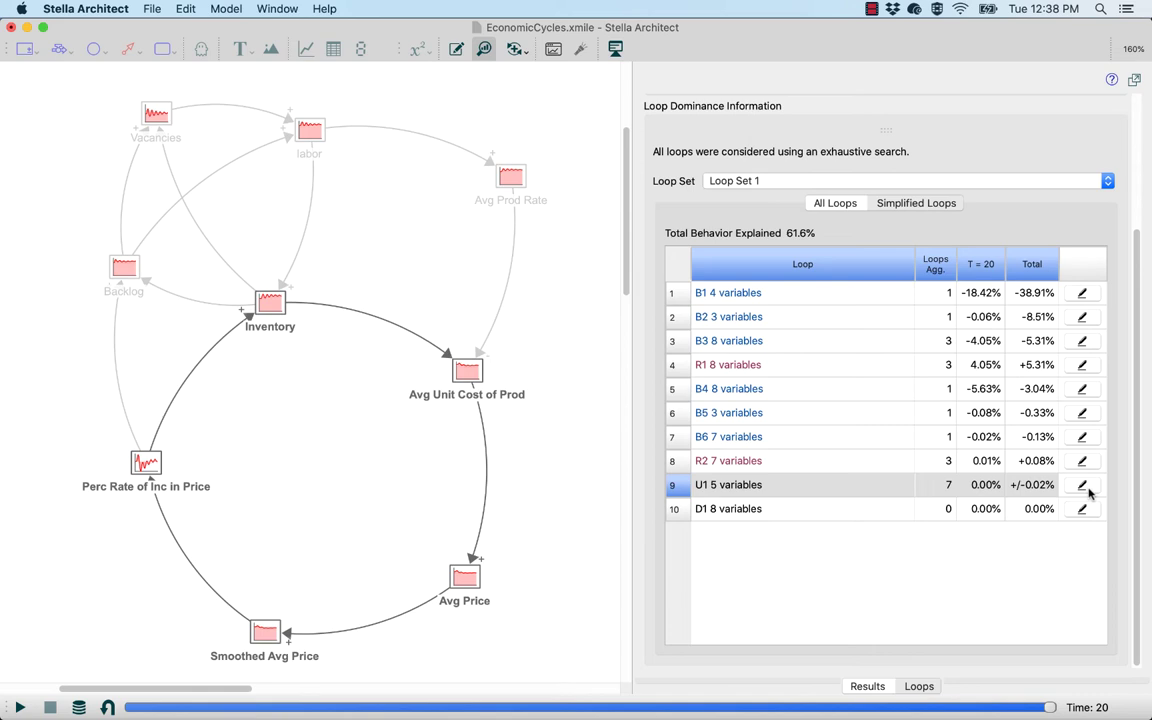
{"action": "left_click", "coordinate": [1080, 390]}
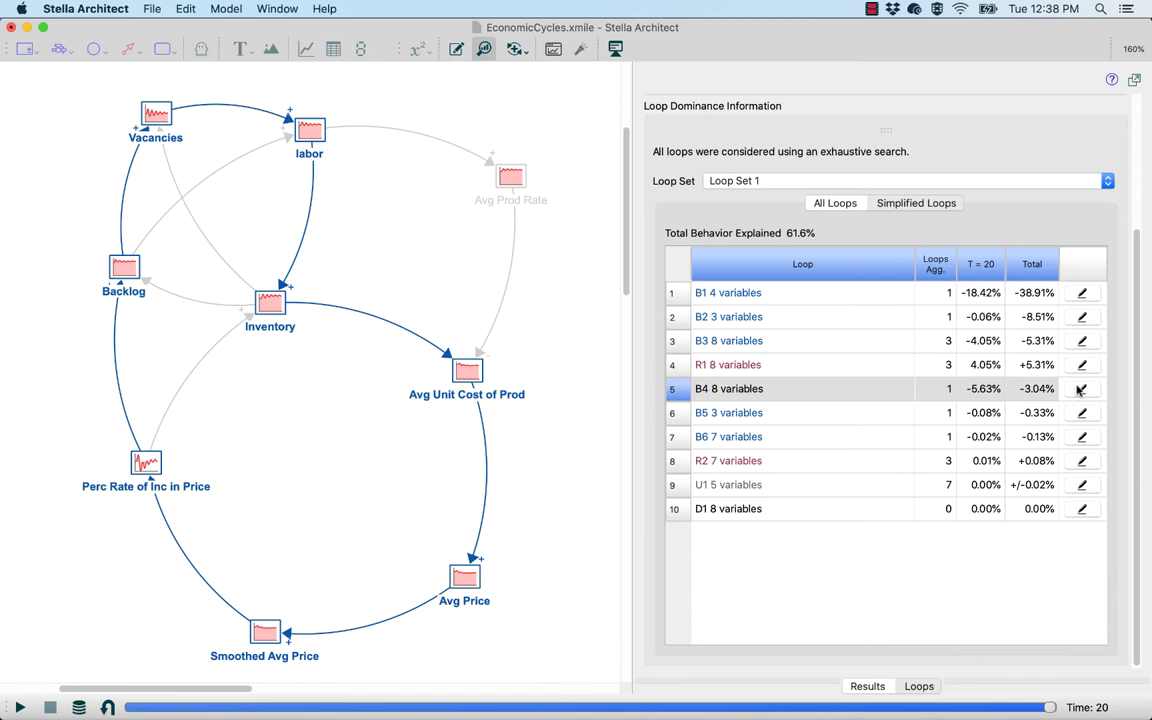
{"action": "left_click", "coordinate": [1083, 293]}
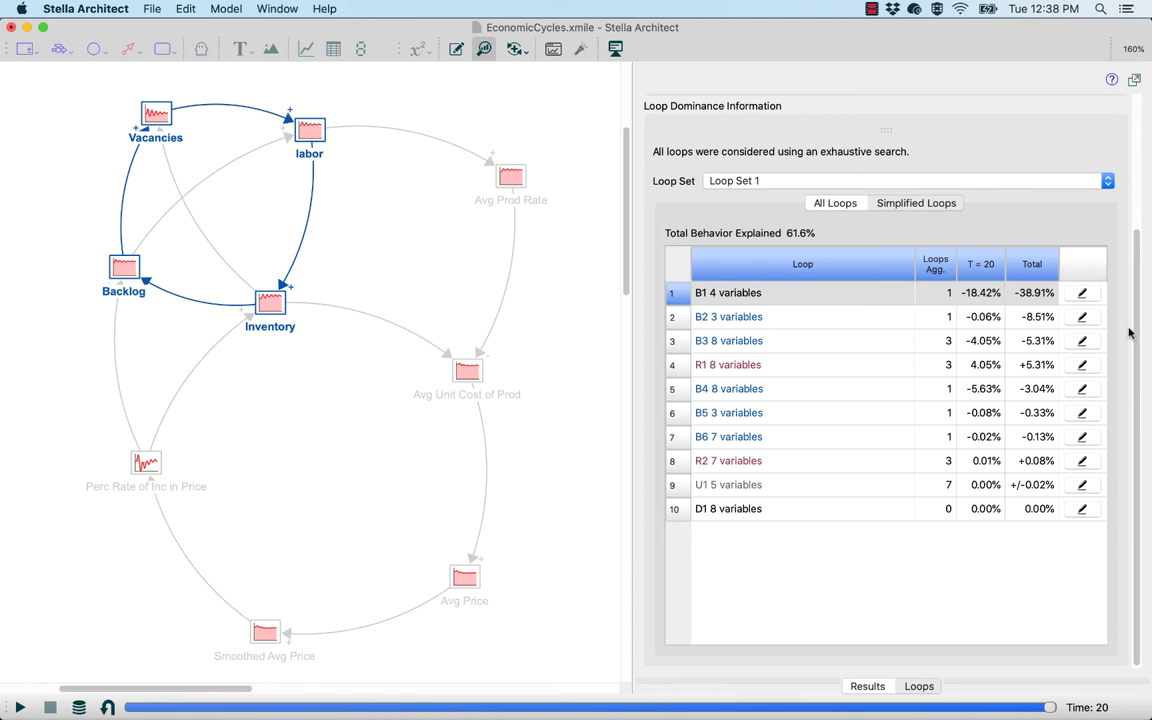
{"action": "left_click", "coordinate": [1080, 318]}
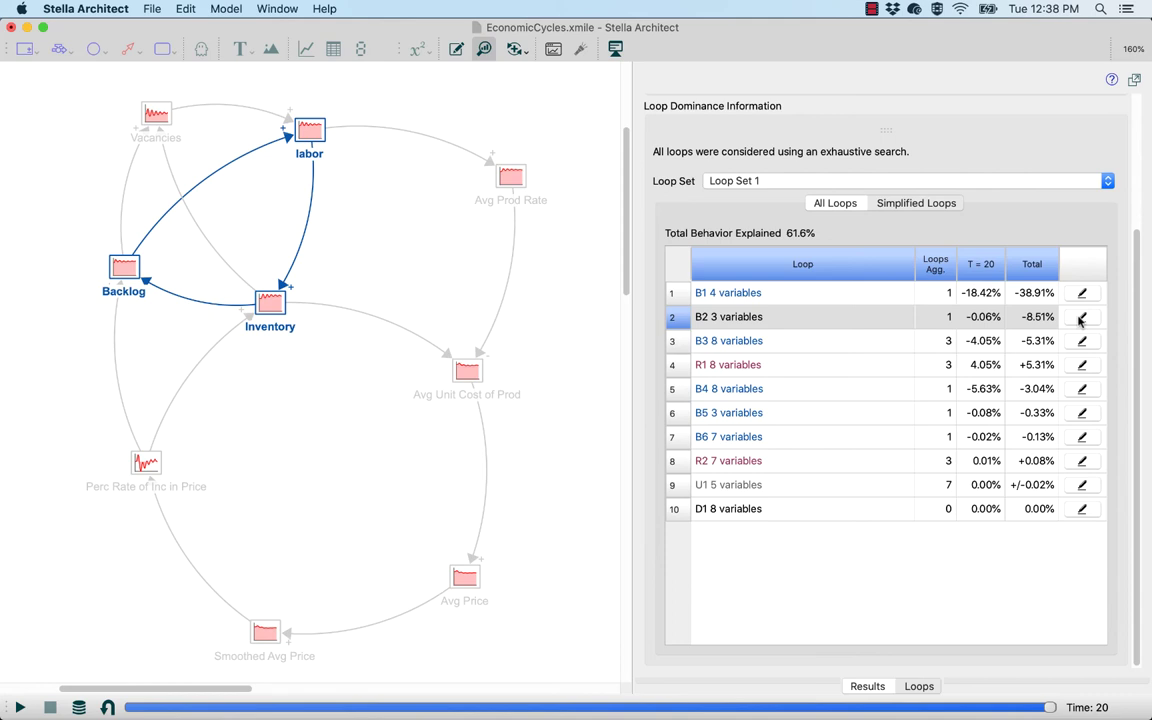
{"action": "left_click", "coordinate": [1083, 342]}
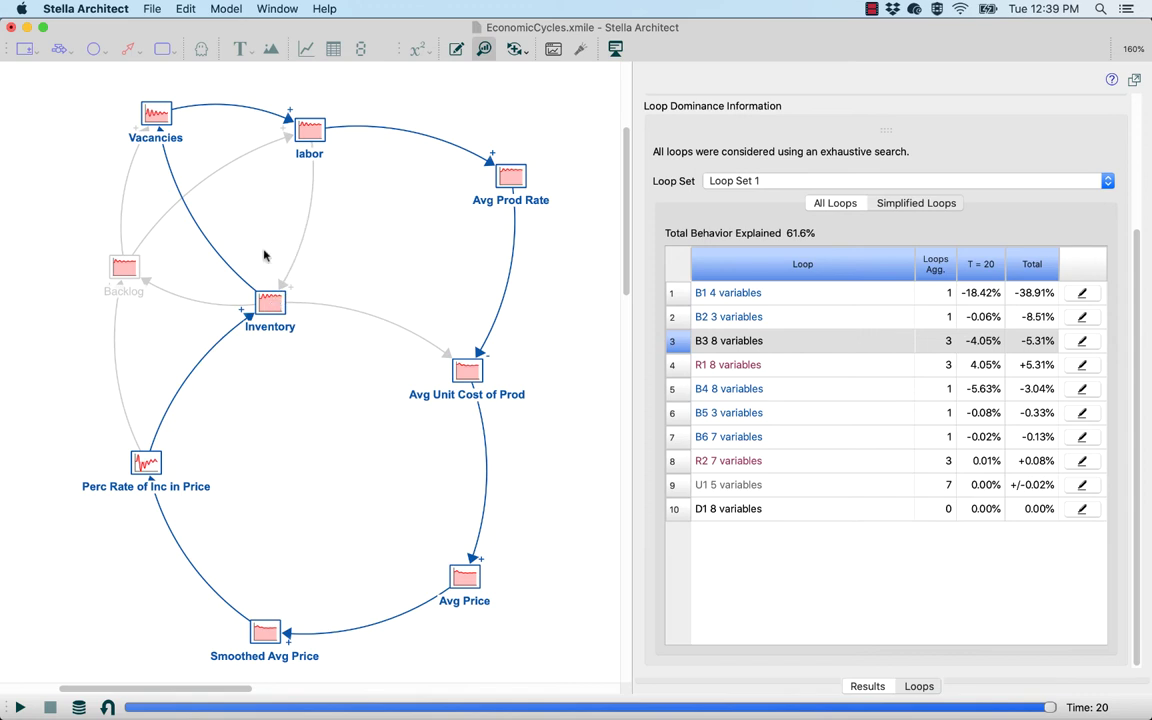
Compare the paths of loops R1 and B3 by highlighting them alternately on the diagram, ending on R1.
{"action": "left_click", "coordinate": [1090, 366]}
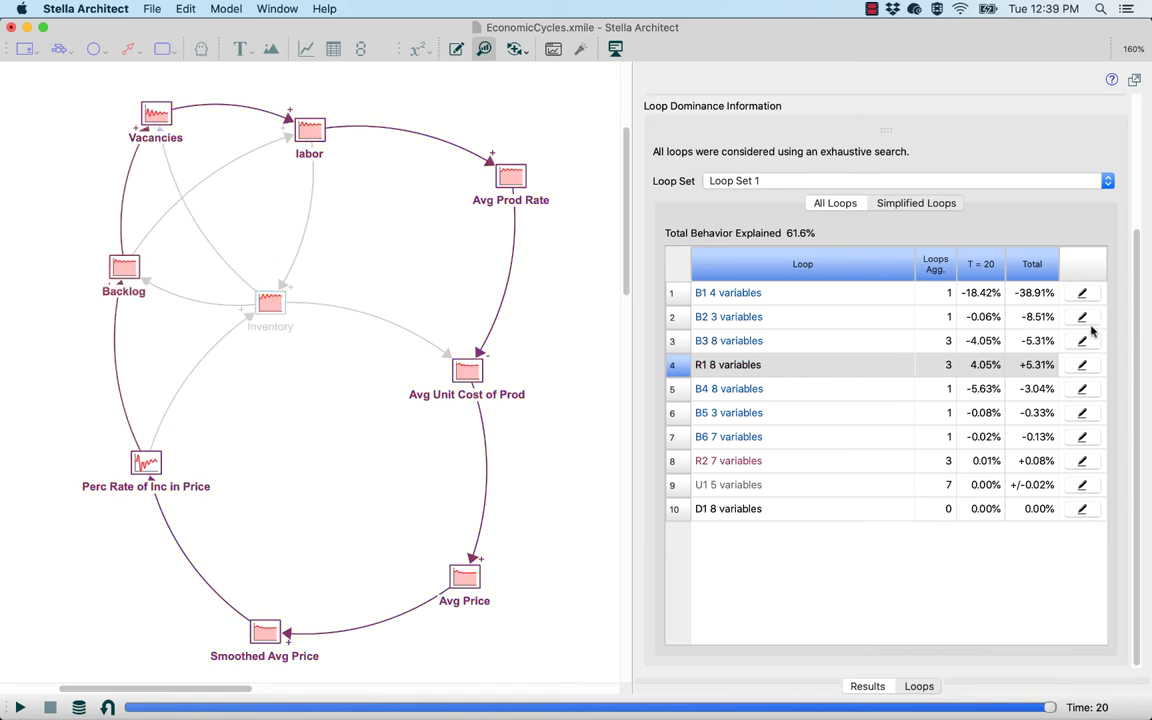
{"action": "left_click", "coordinate": [1084, 340]}
{"action": "left_click", "coordinate": [1084, 366]}
{"action": "left_click", "coordinate": [1085, 342]}
{"action": "left_click", "coordinate": [1084, 364]}
{"action": "left_click", "coordinate": [1086, 343]}
{"action": "left_click", "coordinate": [1084, 364]}
Bring the loop chart back into view and plot simplified loops R1 and B3 together as unscaled lines.
{"action": "left_click_drag", "start_coordinate": [894, 223], "coordinate": [892, 252]}
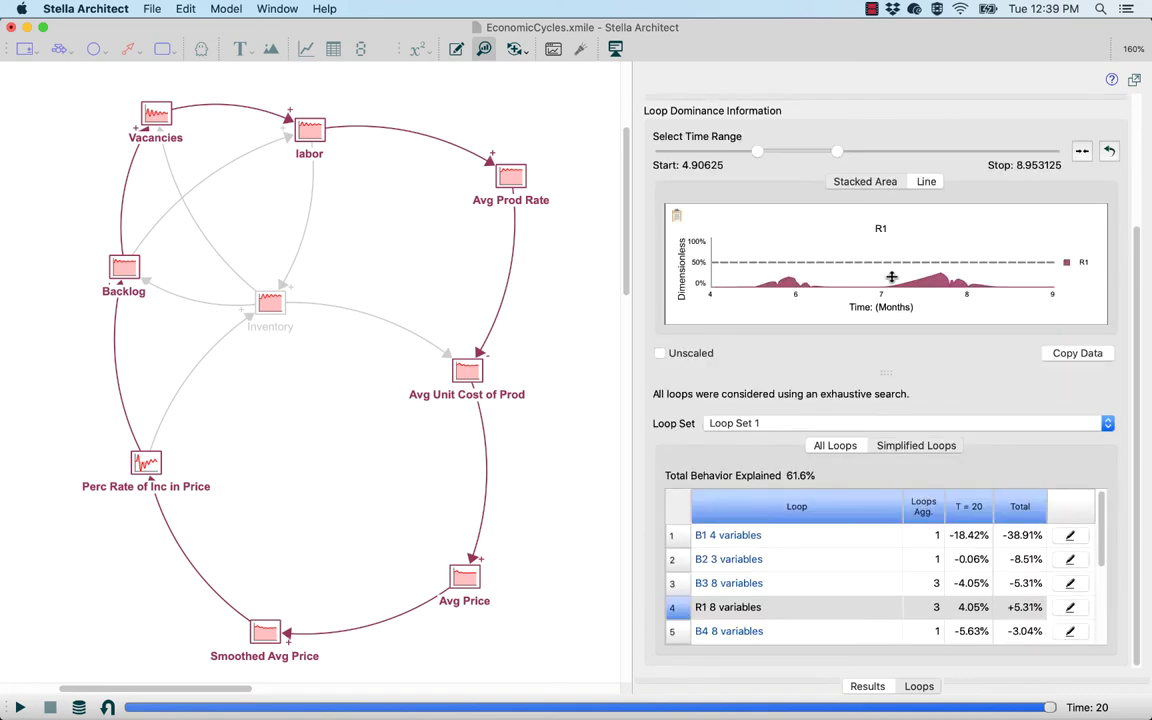
{"action": "left_click", "coordinate": [780, 587], "text": "super"}
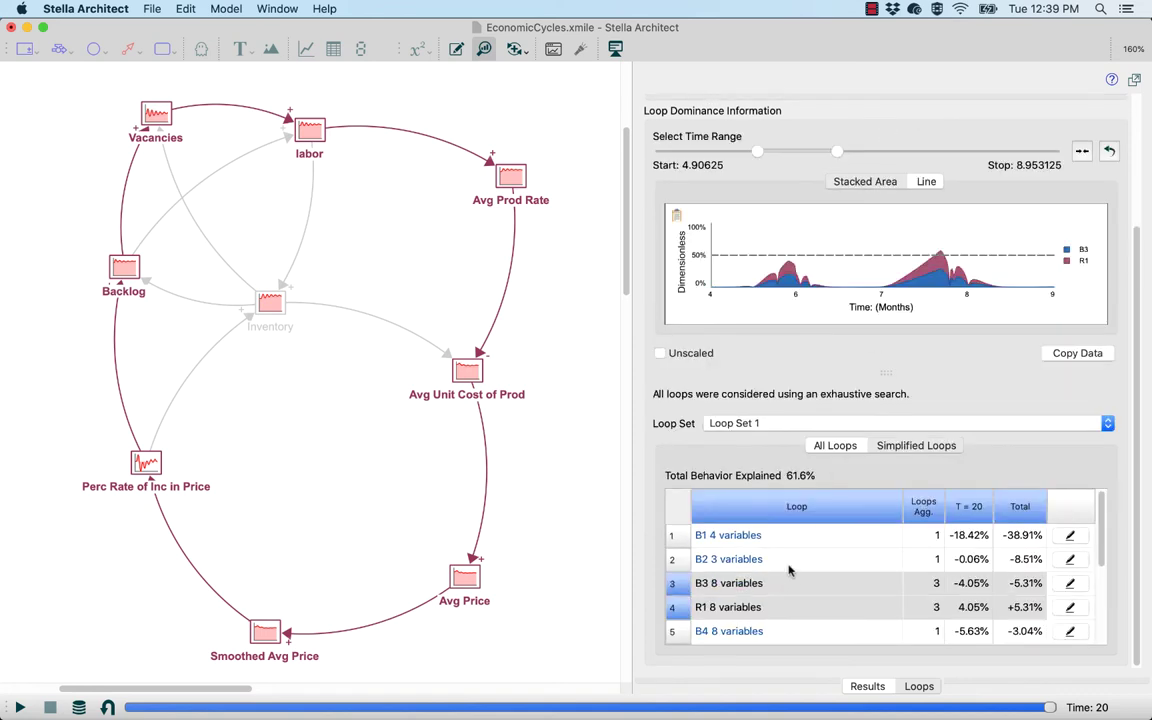
{"action": "left_click", "coordinate": [926, 182]}
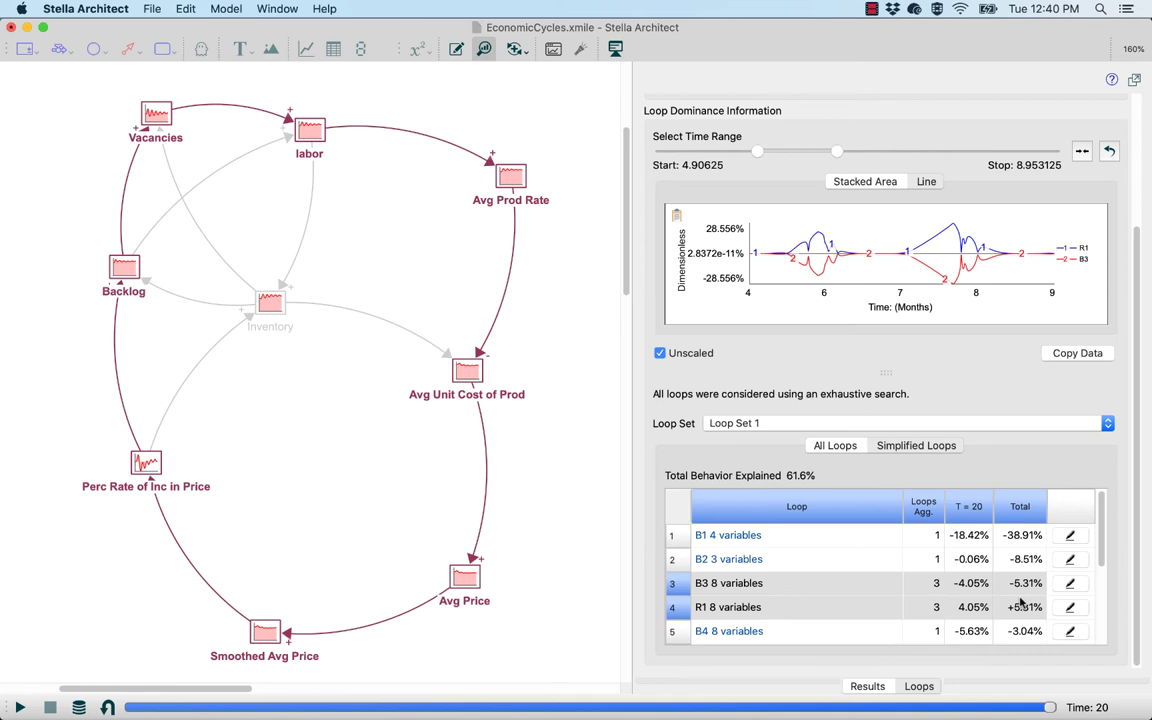
Switch to the complete list of loops and plot only B3 and R1, leaving B1 out of the graph.
{"action": "left_click", "coordinate": [835, 446]}
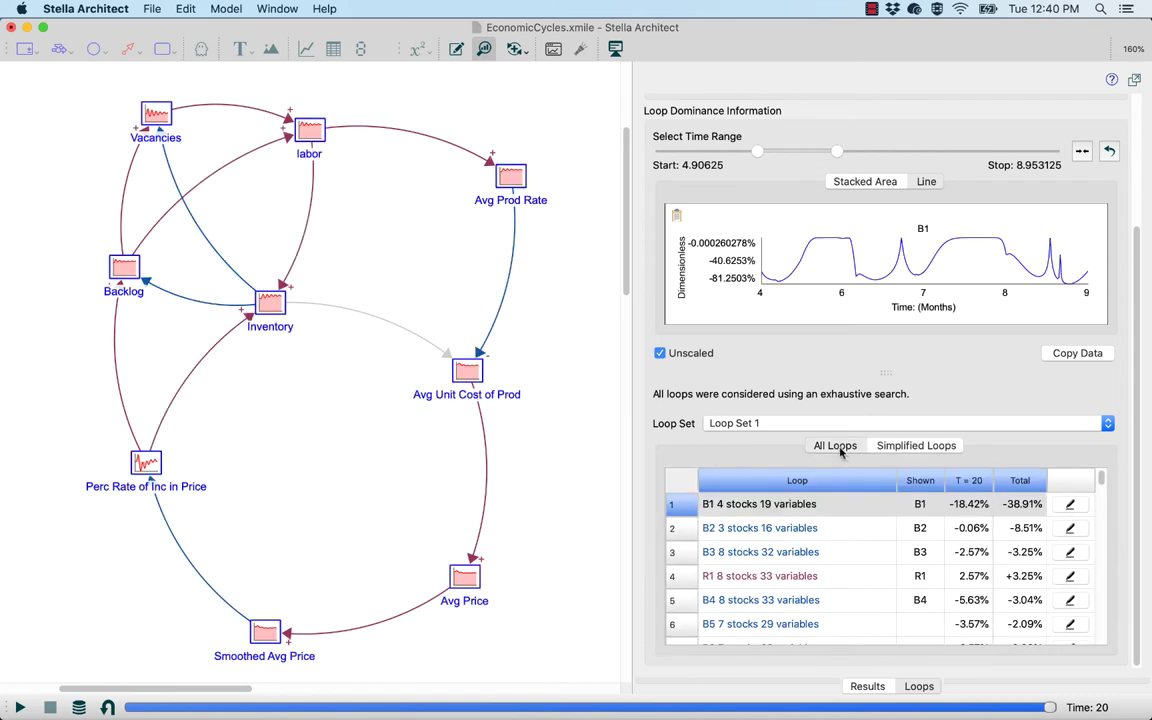
{"action": "left_click", "coordinate": [1030, 553], "text": "super"}
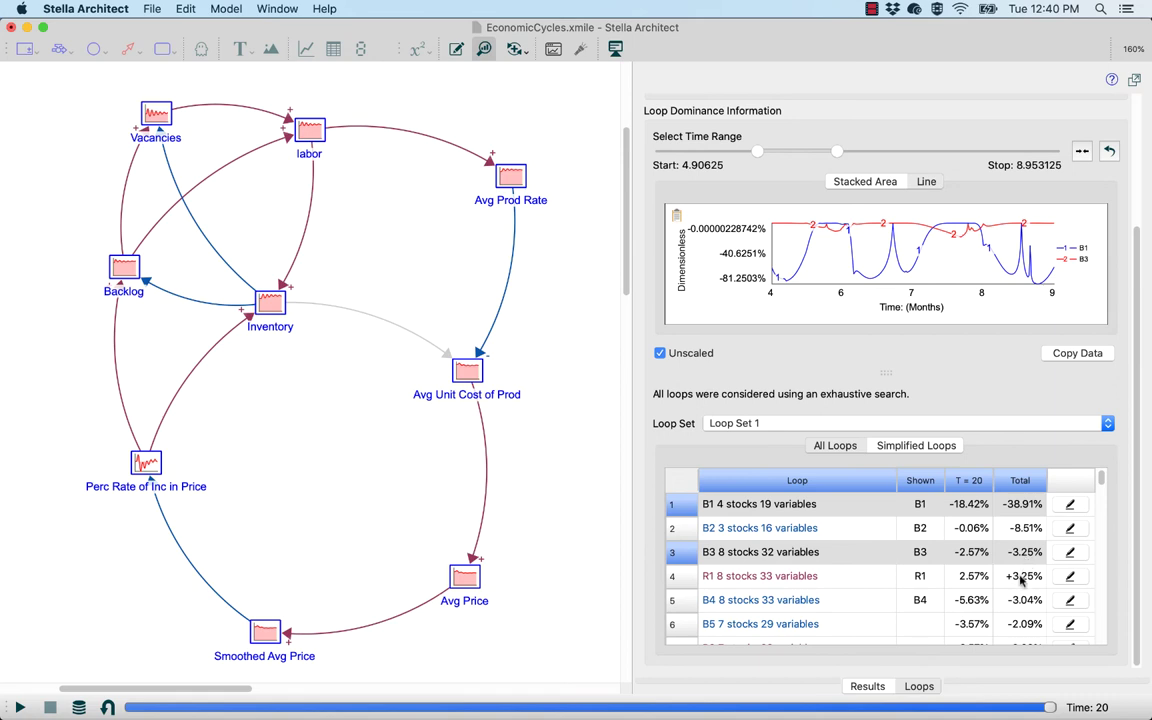
{"action": "left_click", "coordinate": [1022, 578], "text": "super"}
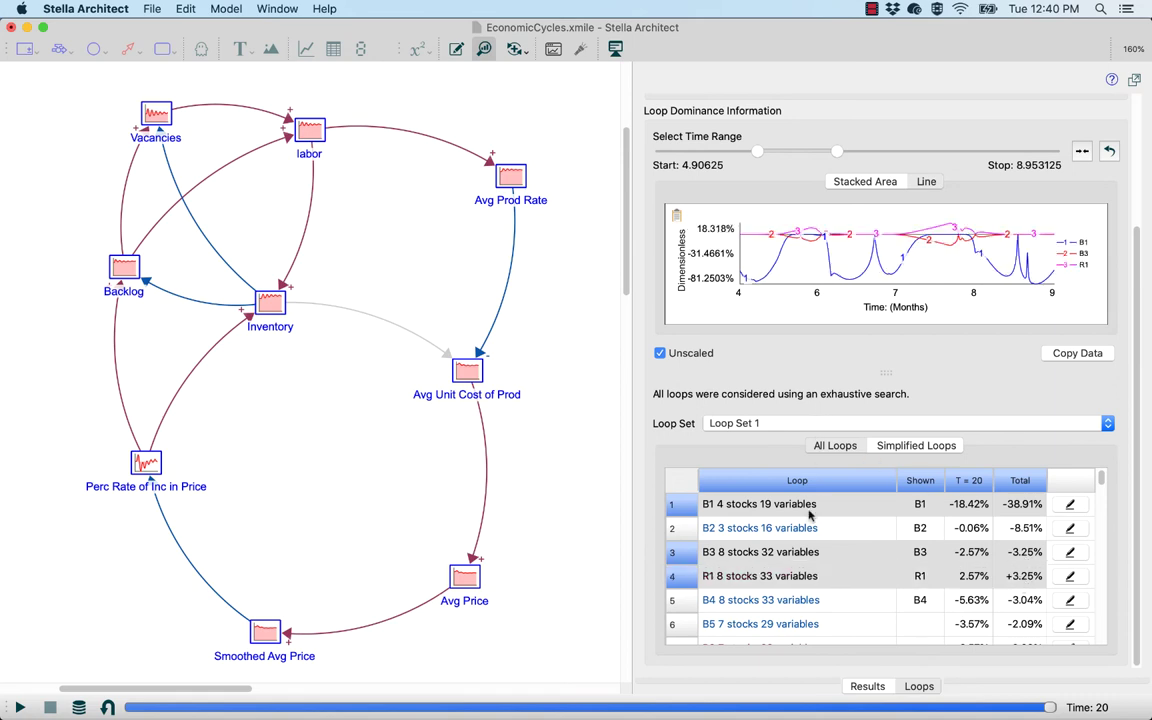
{"action": "left_click", "coordinate": [775, 504], "text": "super"}
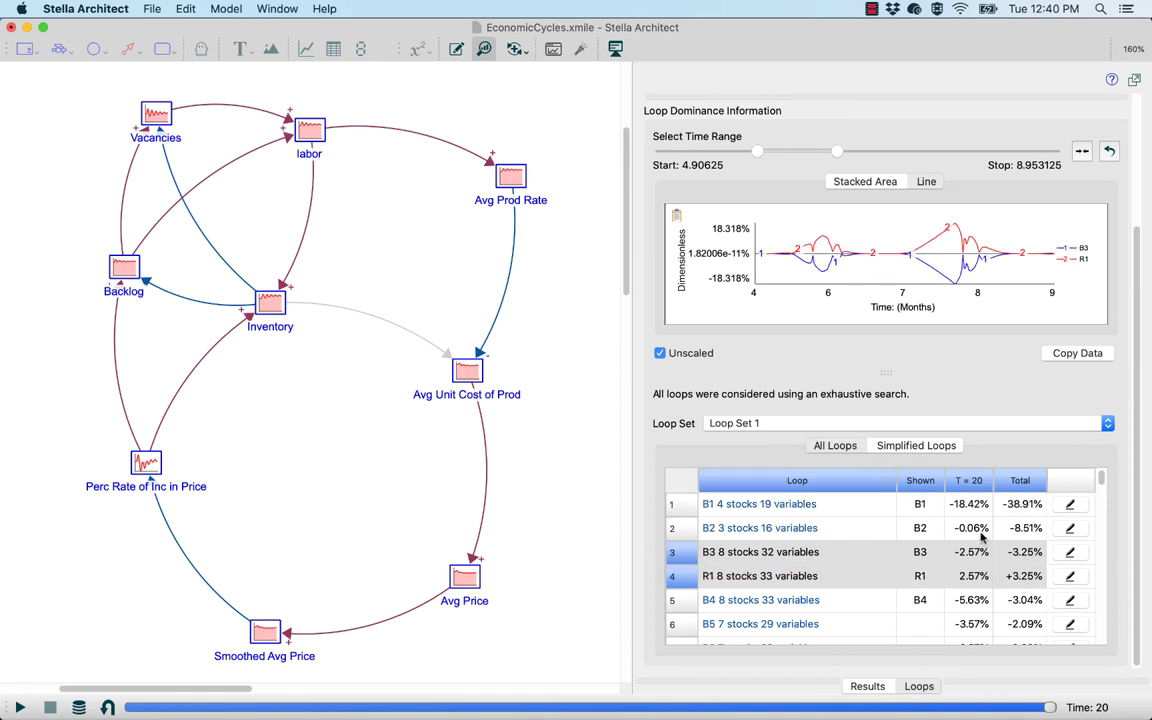
Add loops B5, R2, B6 and R3 from the complete list to the line graph.
{"action": "scroll", "coordinate": [972, 550], "scroll_direction": "down", "scroll_amount": 3}
{"action": "left_click", "coordinate": [1012, 566], "text": "super"}
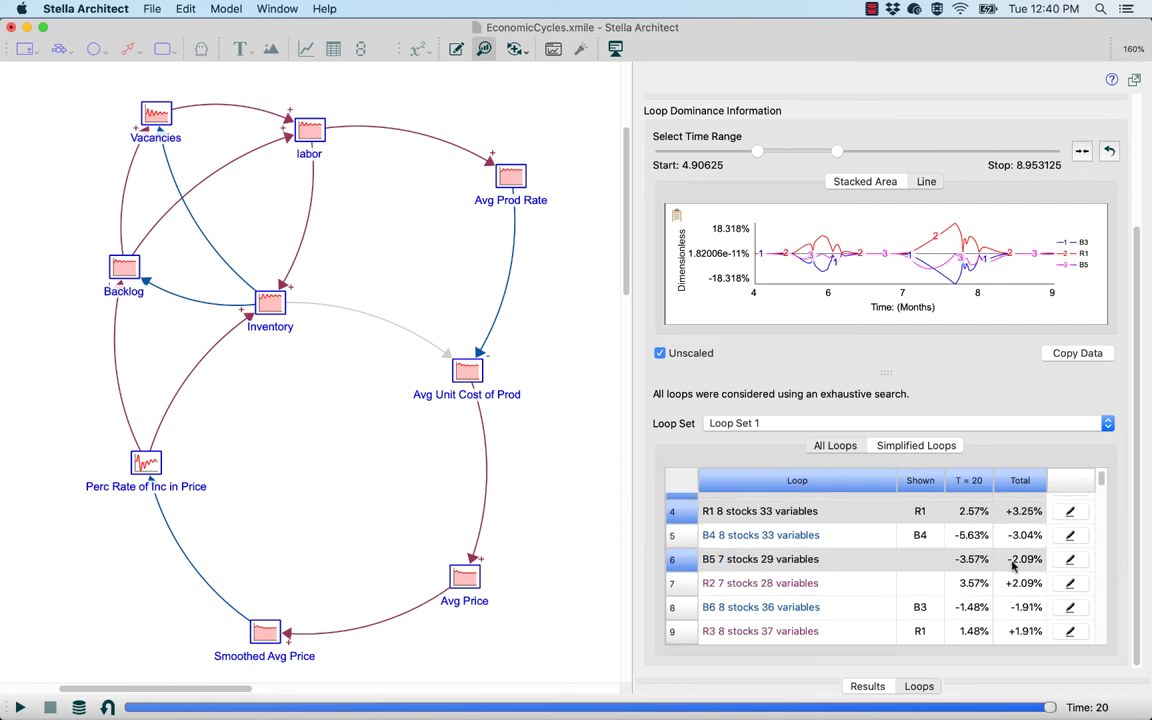
{"action": "left_click", "coordinate": [1014, 586], "text": "super"}
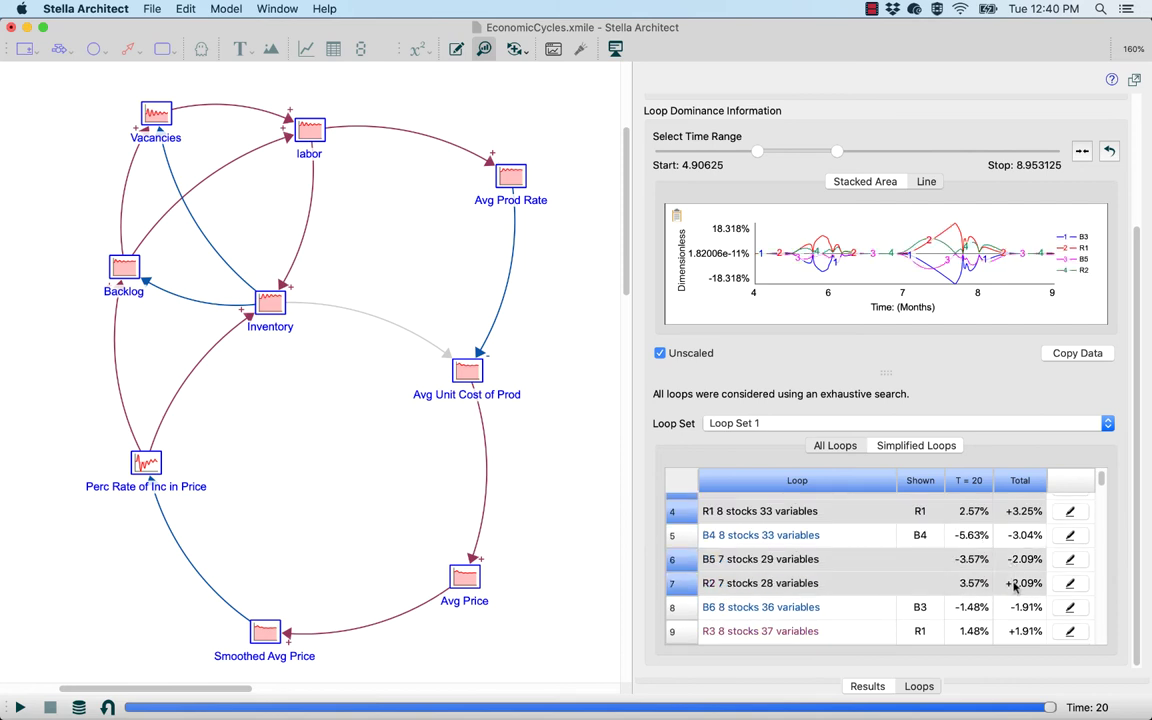
{"action": "scroll", "coordinate": [1014, 587], "scroll_direction": "down", "scroll_amount": 3}
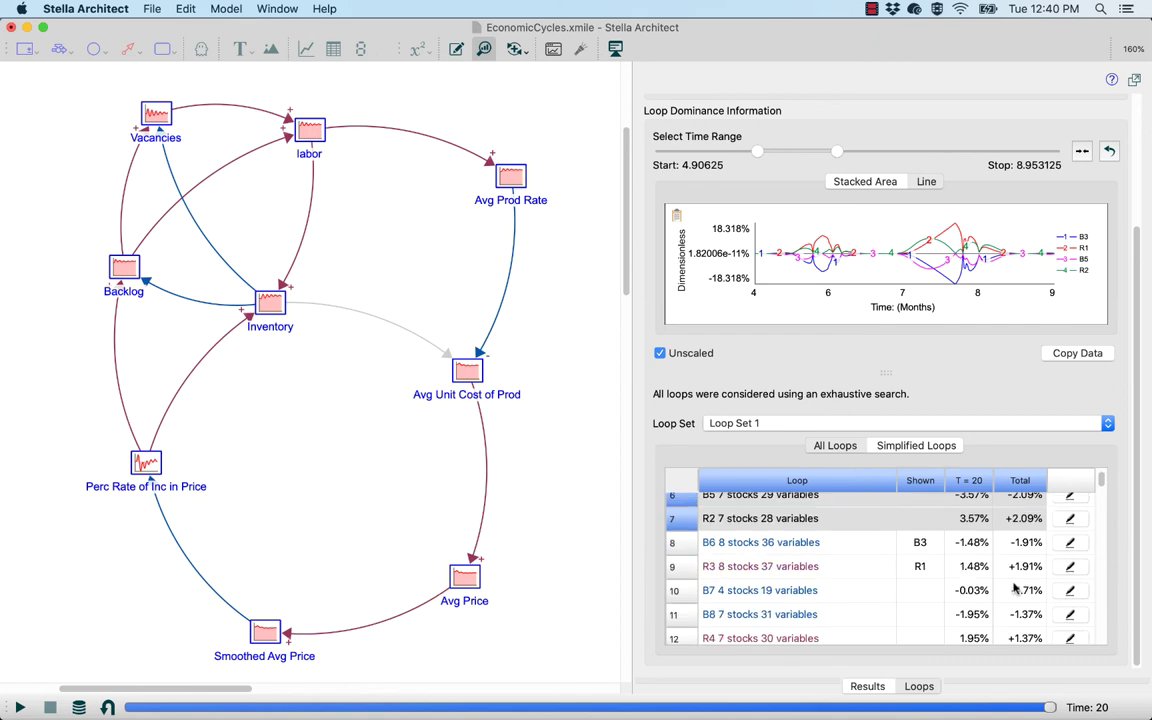
{"action": "left_click", "coordinate": [1022, 550], "text": "super"}
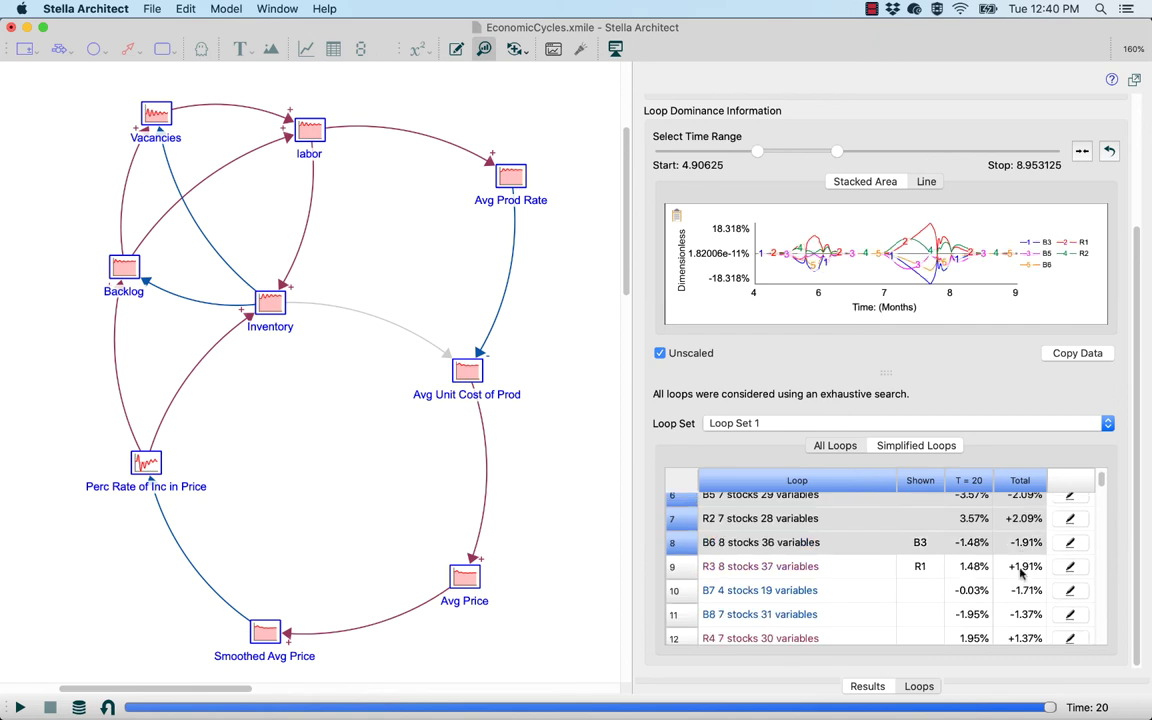
{"action": "left_click", "coordinate": [1019, 566], "text": "super"}
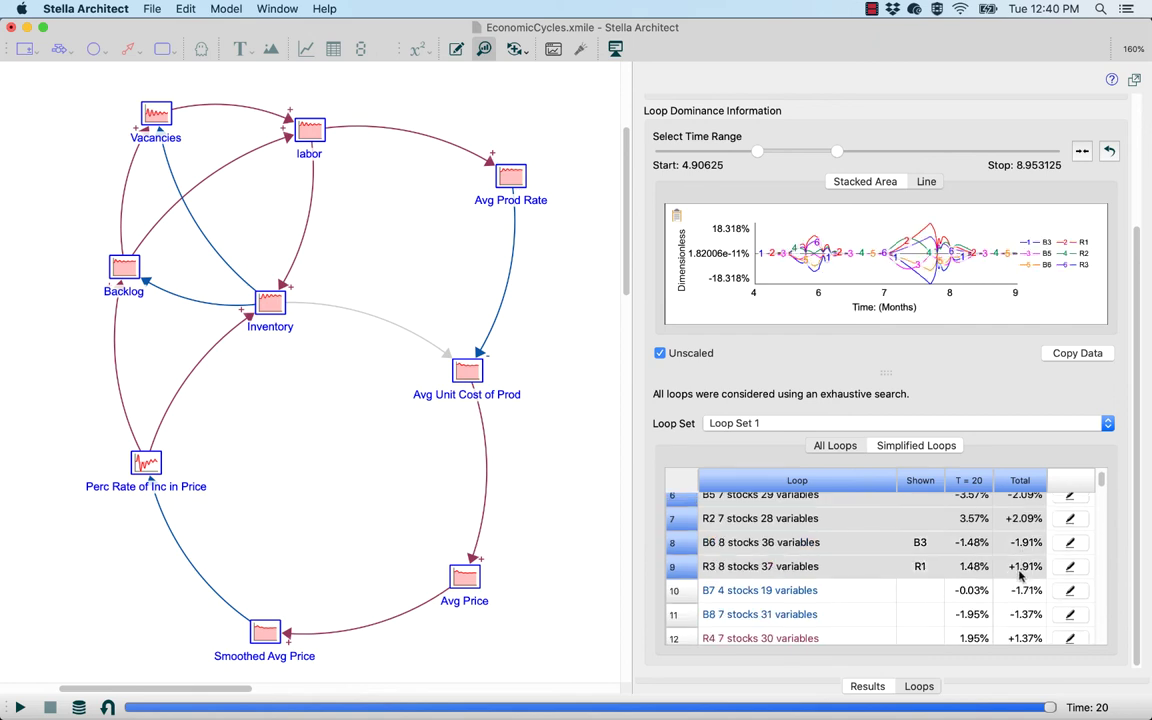
Add loops B8, R4, R5, B9, R6 and B10 from the complete loop list to the line graph.
{"action": "scroll", "coordinate": [1020, 570], "scroll_direction": "down", "scroll_amount": 3}
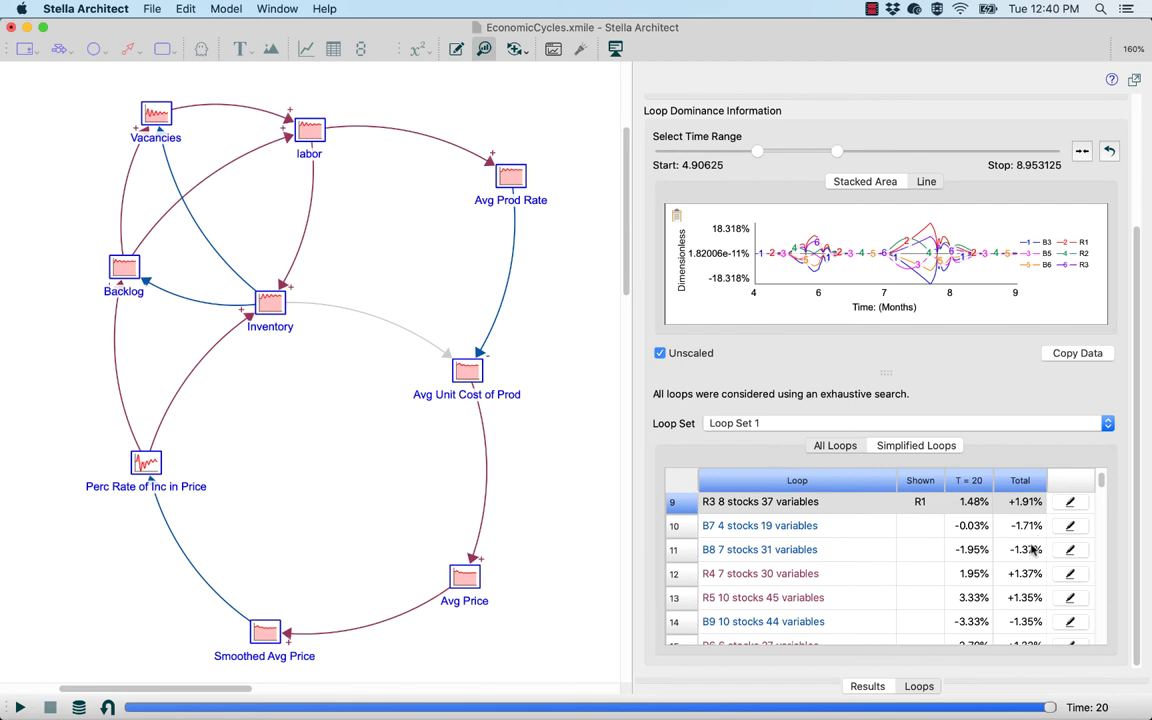
{"action": "left_click", "coordinate": [1022, 552], "text": "super"}
{"action": "left_click", "coordinate": [1017, 571], "text": "super"}
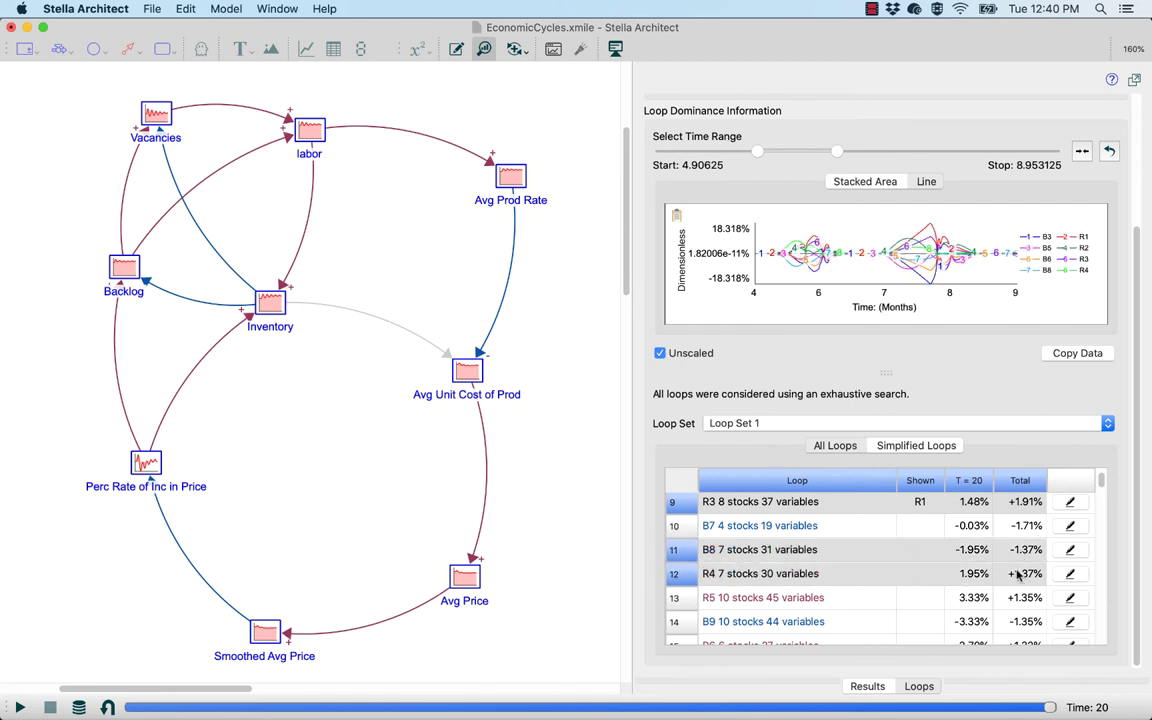
{"action": "scroll", "coordinate": [1018, 565], "scroll_direction": "down", "scroll_amount": 3}
{"action": "left_click", "coordinate": [1020, 535], "text": "super"}
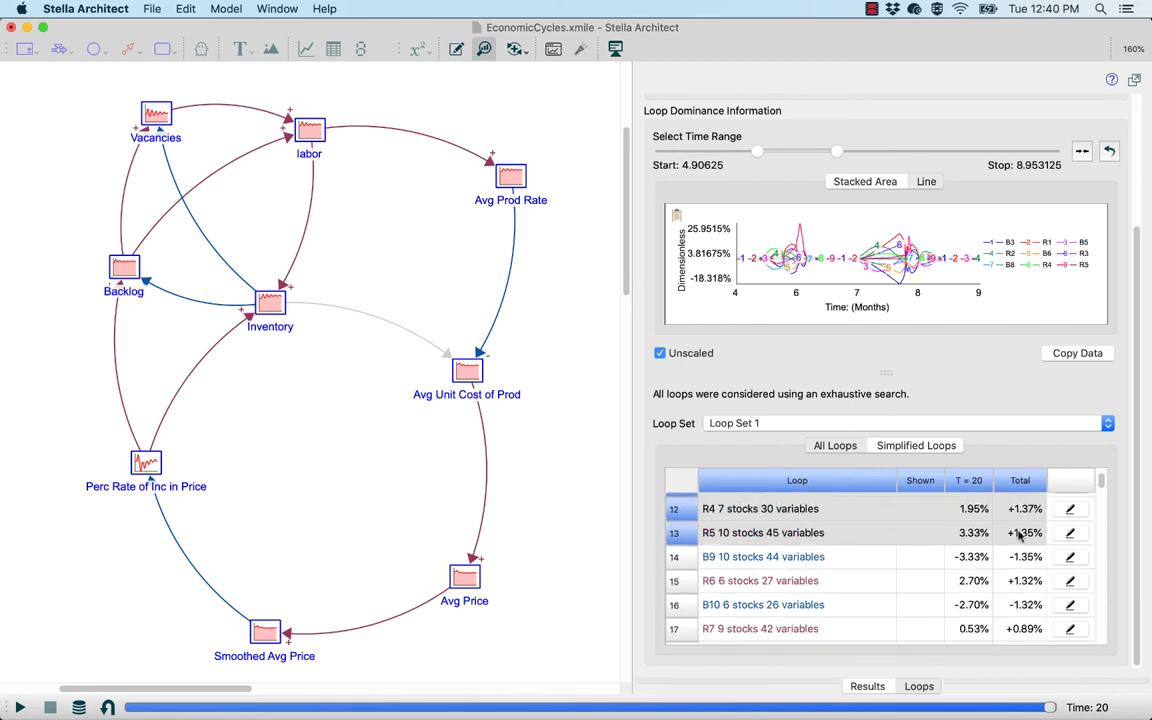
{"action": "left_click", "coordinate": [1023, 557], "text": "super"}
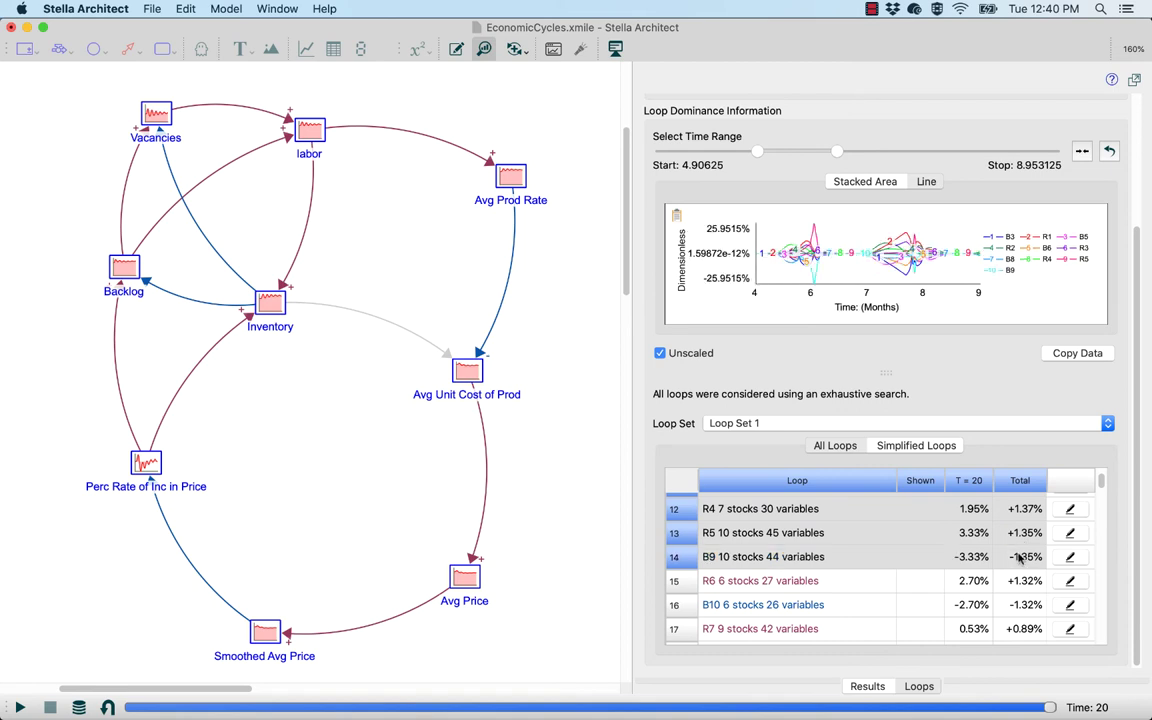
{"action": "left_click", "coordinate": [1020, 581], "text": "super"}
{"action": "left_click", "coordinate": [1018, 605], "text": "super"}
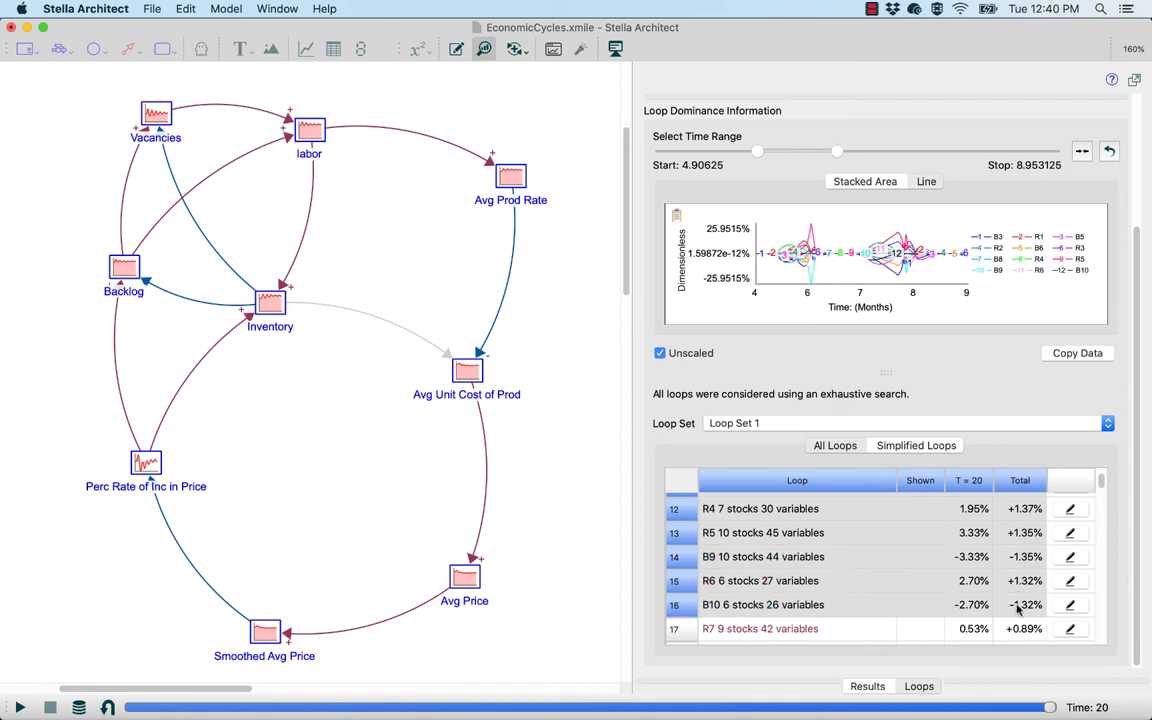
Add loops R7 and B11 to the graph and look through the smaller loops listed below them.
{"action": "scroll", "coordinate": [1025, 580], "scroll_direction": "down", "scroll_amount": 2}
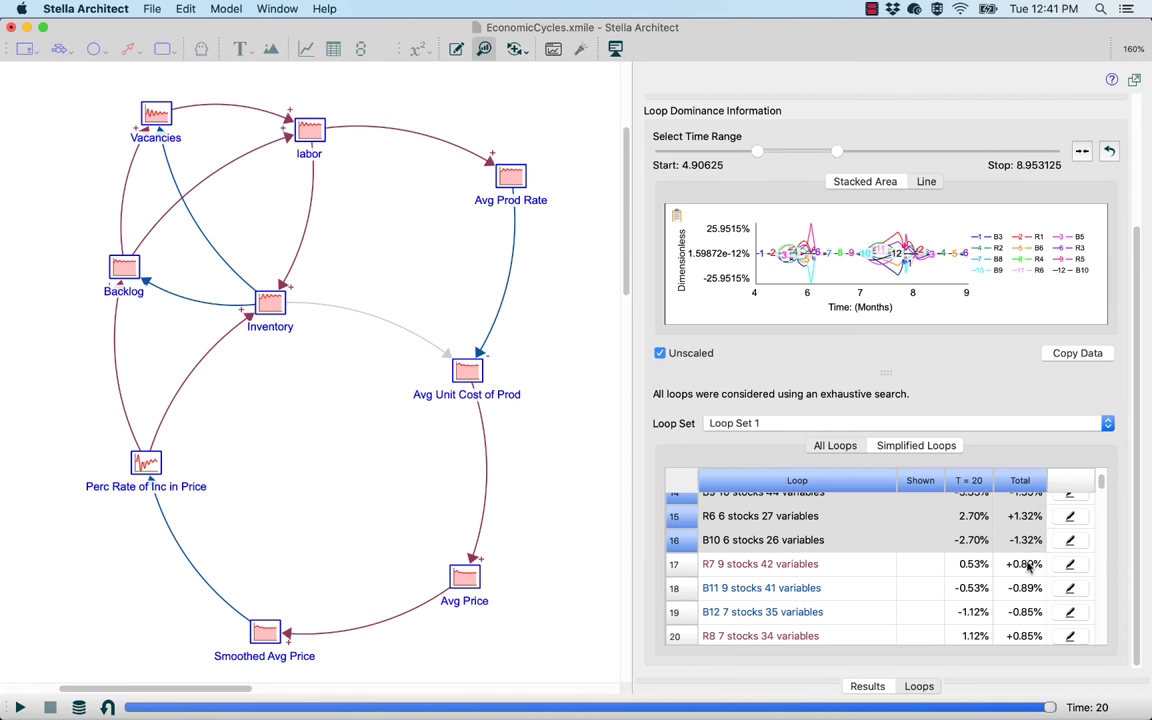
{"action": "left_click", "coordinate": [1030, 566], "text": "super"}
{"action": "left_click", "coordinate": [1030, 588], "text": "super"}
{"action": "scroll", "coordinate": [1036, 580], "scroll_direction": "down", "scroll_amount": 5}
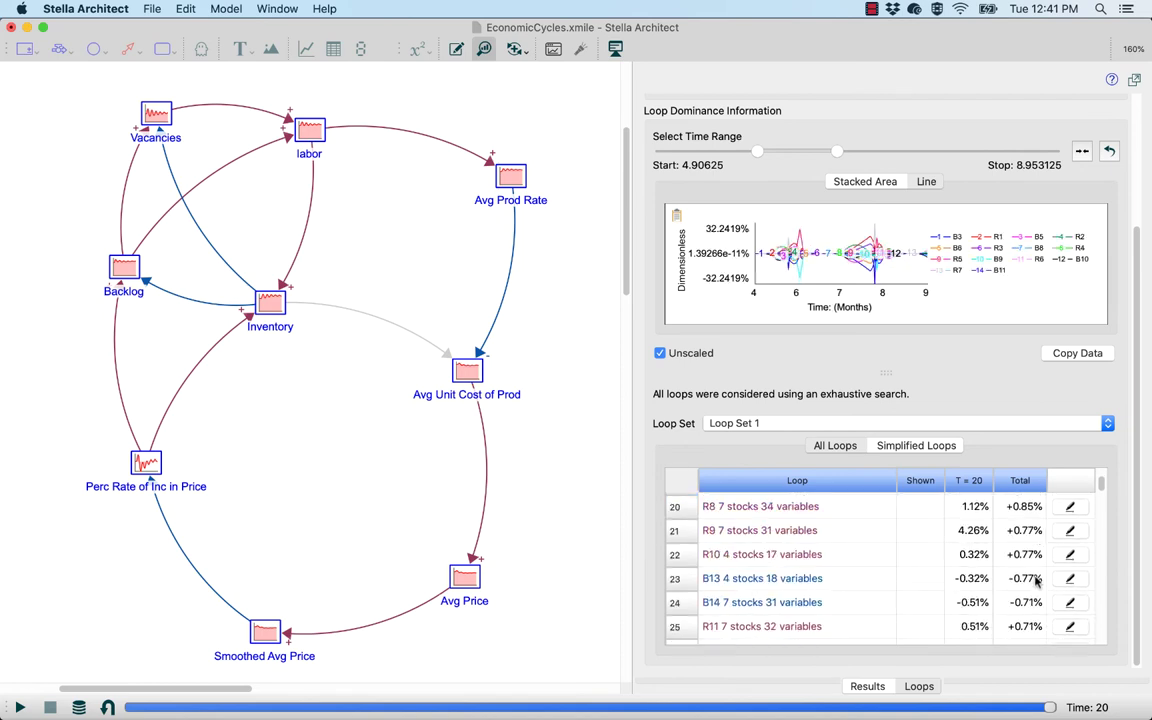
{"action": "scroll", "coordinate": [1034, 560], "scroll_direction": "up", "scroll_amount": 3}
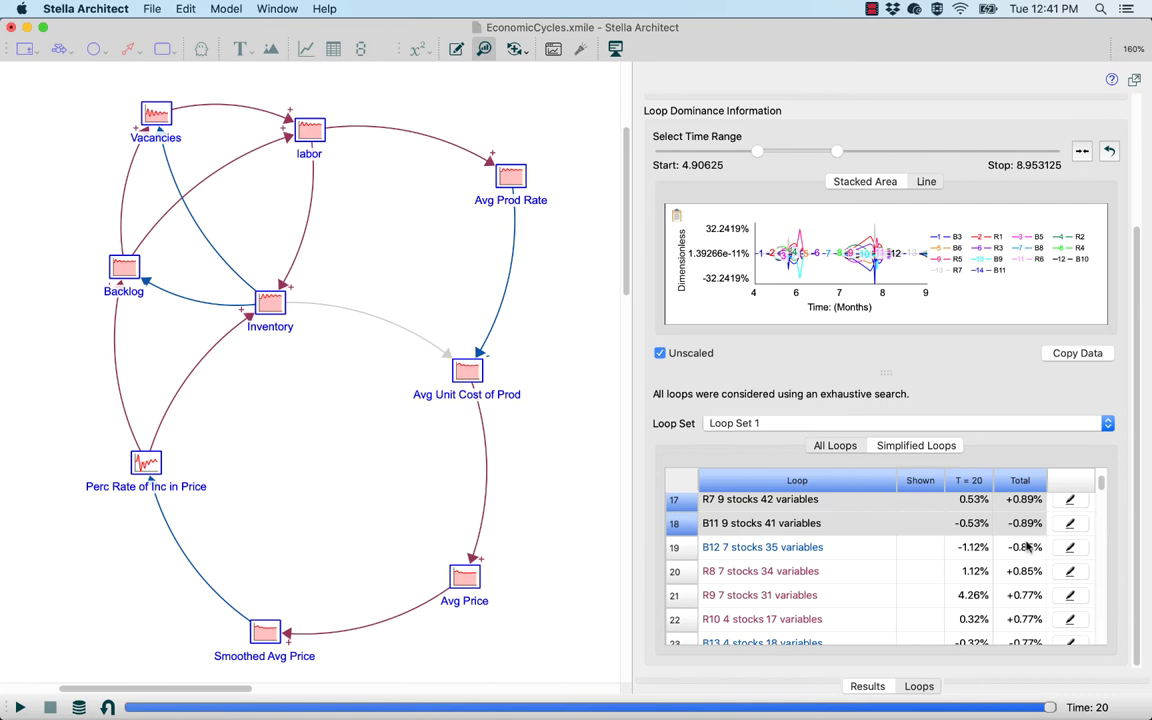
Return to the simplified loops, extend their list over the chart area, and highlight loop B2 on the diagram.
{"action": "left_click", "coordinate": [930, 443]}
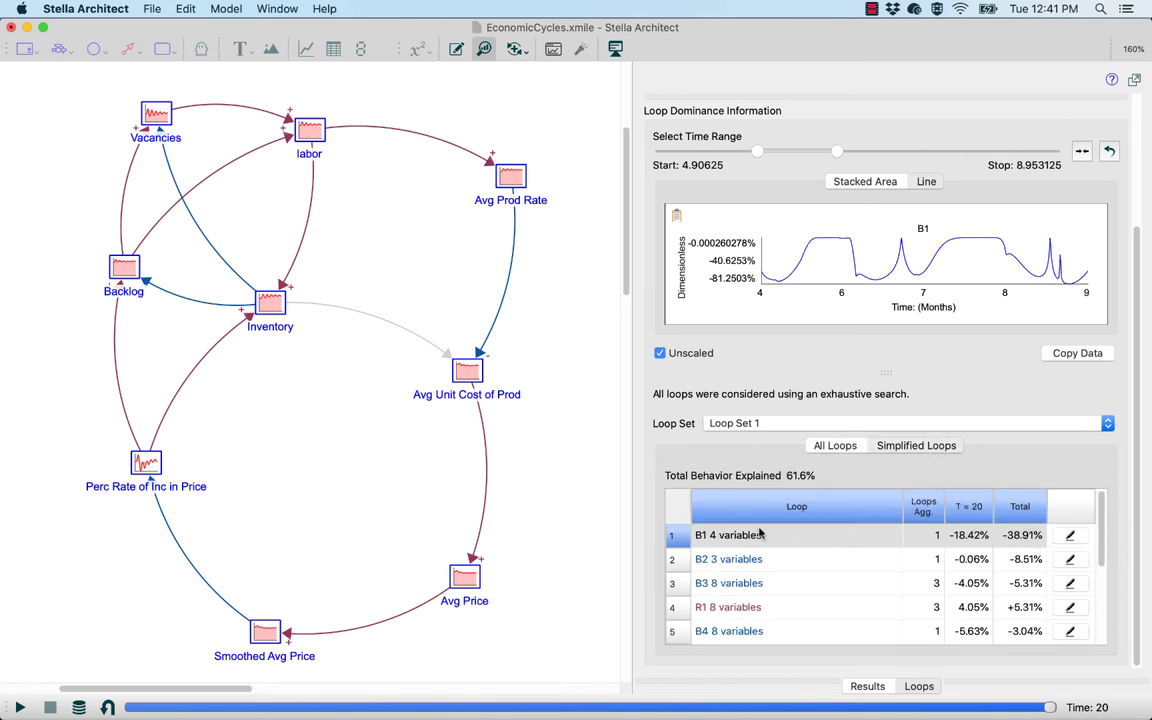
{"action": "scroll", "coordinate": [685, 481], "scroll_direction": "up", "scroll_amount": 3}
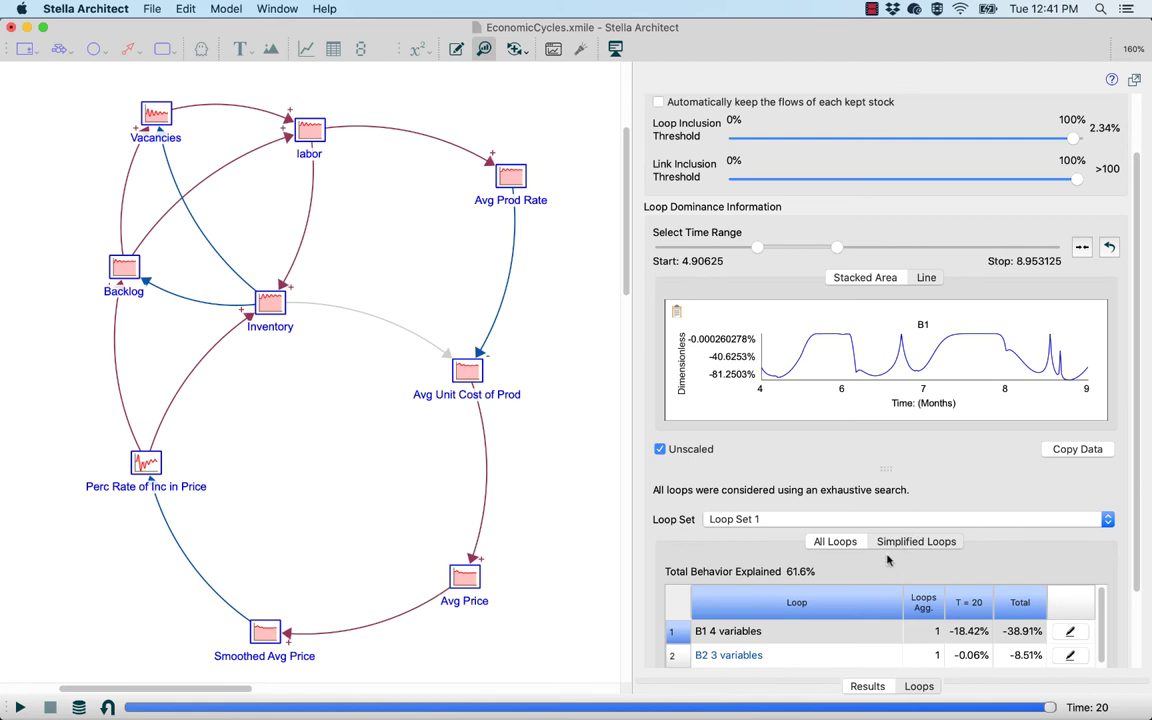
{"action": "scroll", "coordinate": [888, 471], "scroll_direction": "up", "scroll_amount": 1}
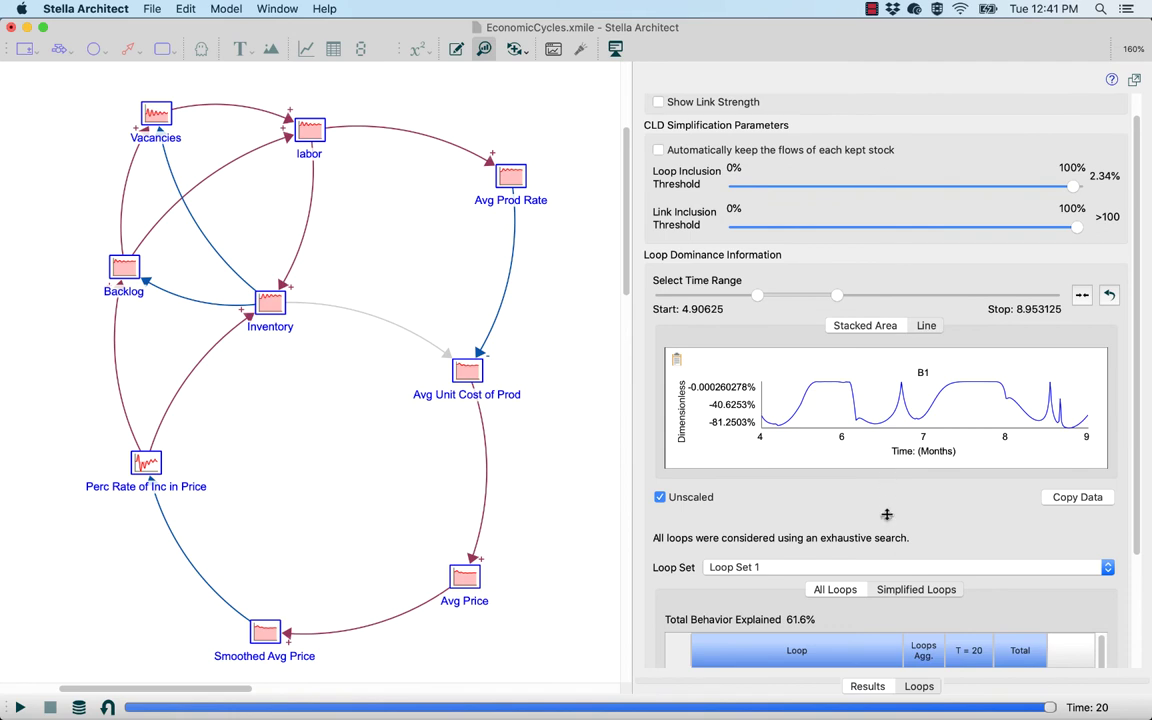
{"action": "left_click_drag", "start_coordinate": [888, 512], "coordinate": [903, 312]}
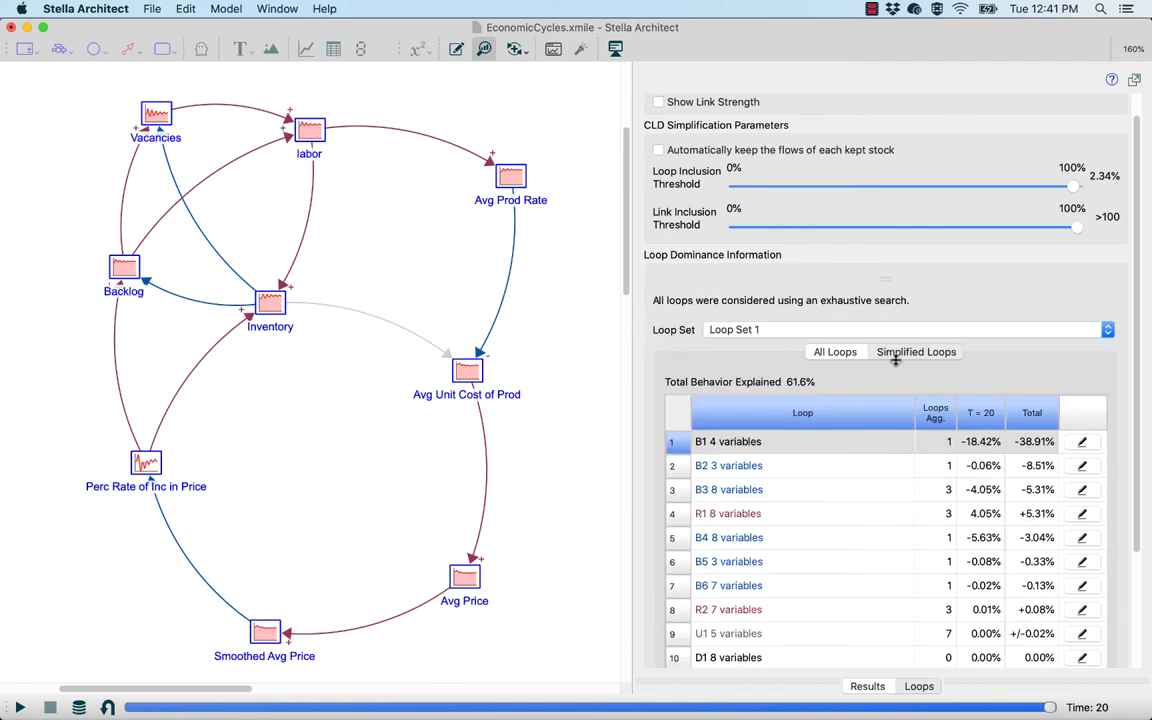
{"action": "left_click", "coordinate": [1081, 465]}
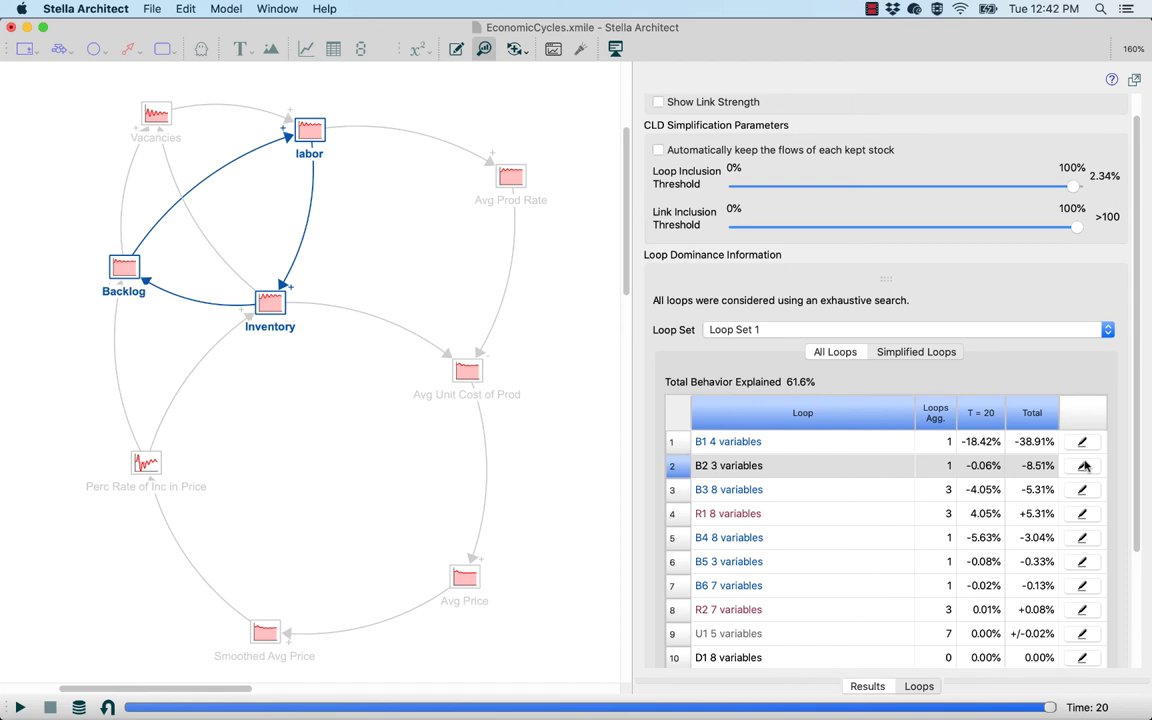
Switch to the PowerPoint presentation and show the "Questions?" slide as a full-screen slide show.
{"action": "scroll", "coordinate": [888, 362], "scroll_direction": "up", "scroll_amount": 1}
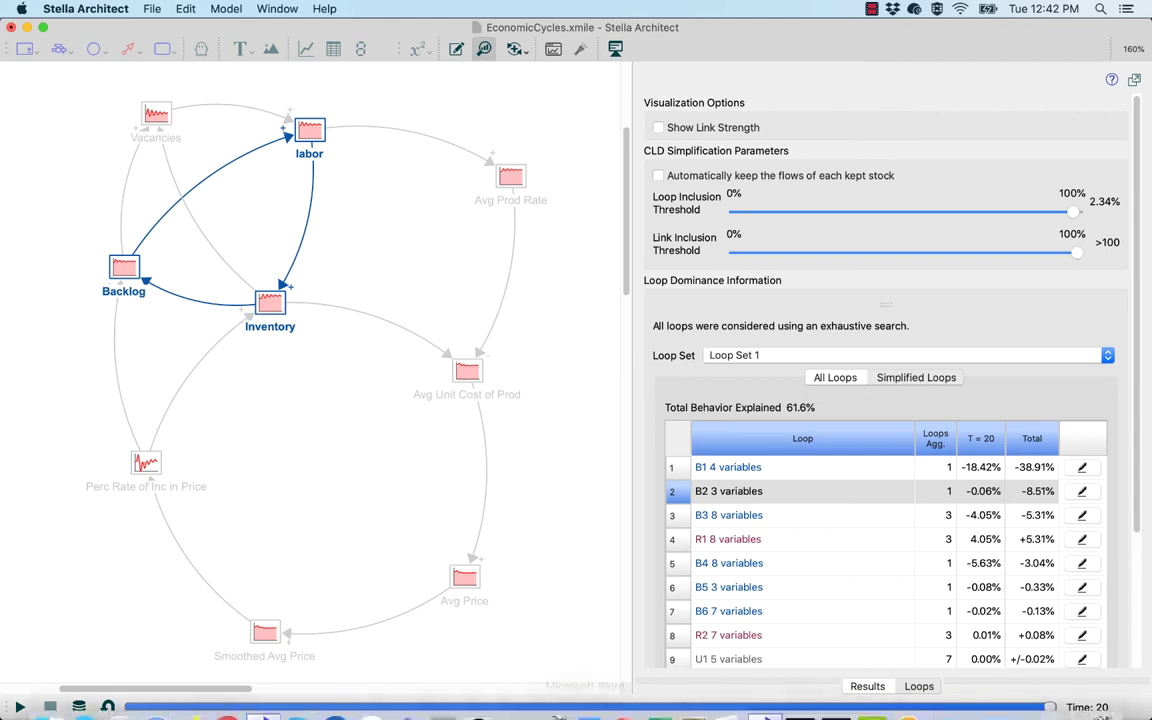
{"action": "mouse_move", "coordinate": [585, 705]}
{"action": "left_click", "coordinate": [628, 703]}
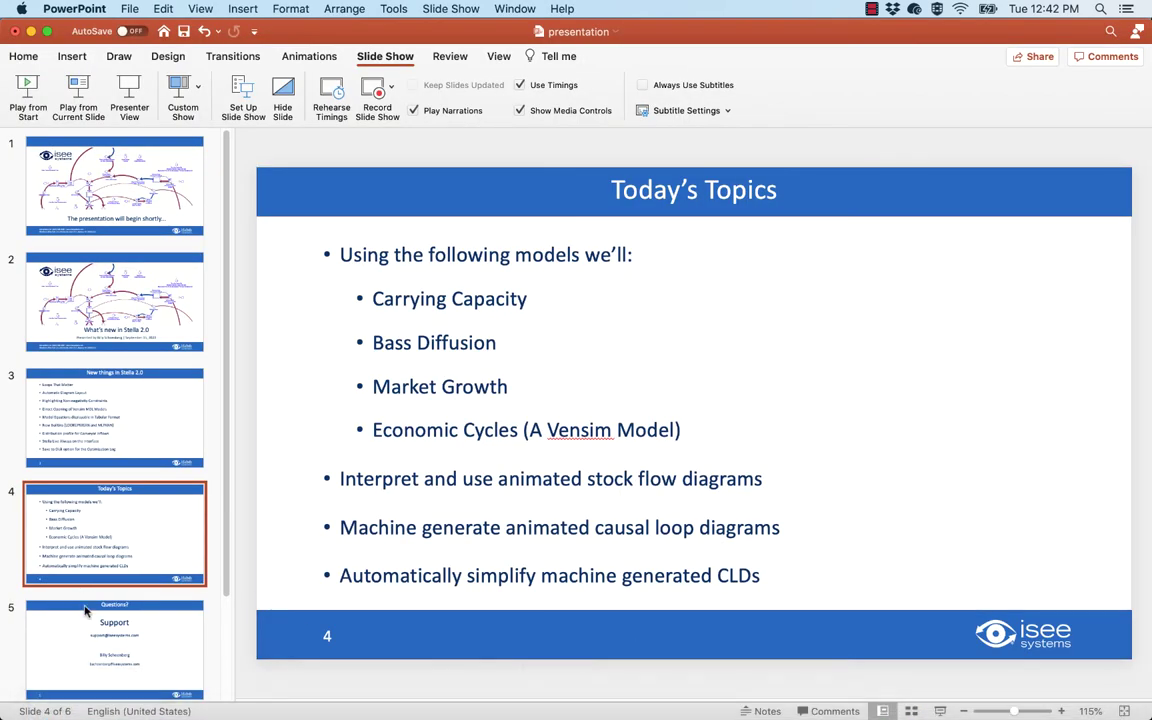
{"action": "left_click", "coordinate": [95, 635]}
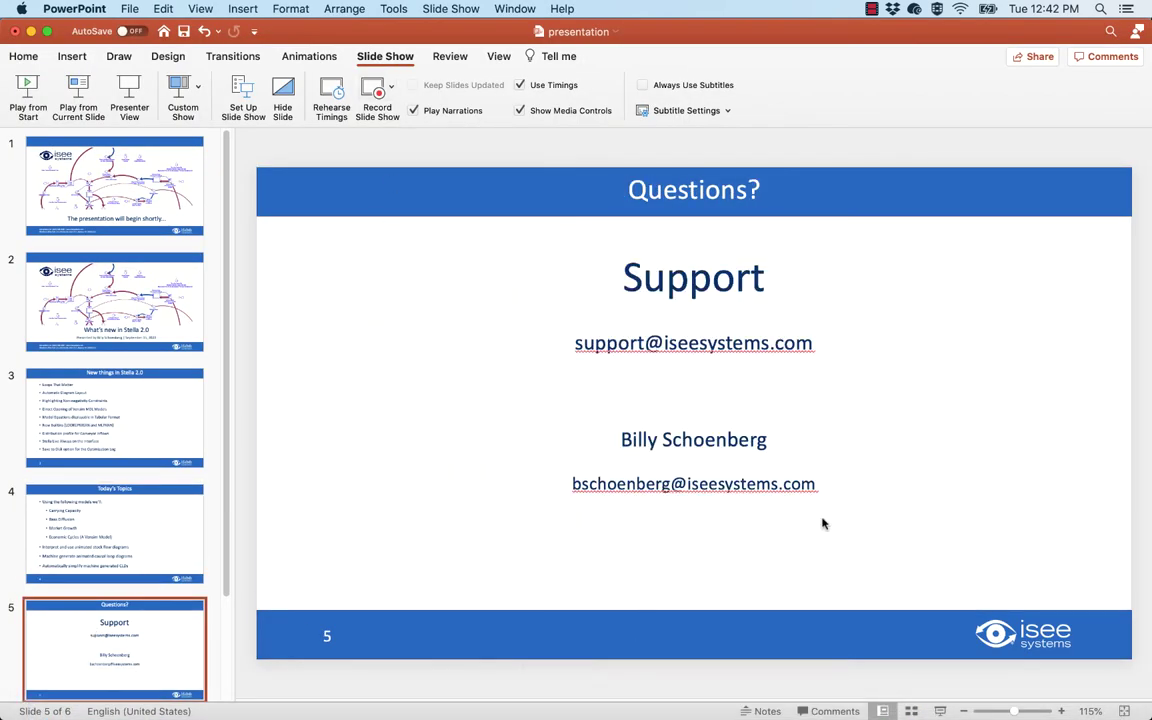
{"action": "left_click", "coordinate": [940, 711]}
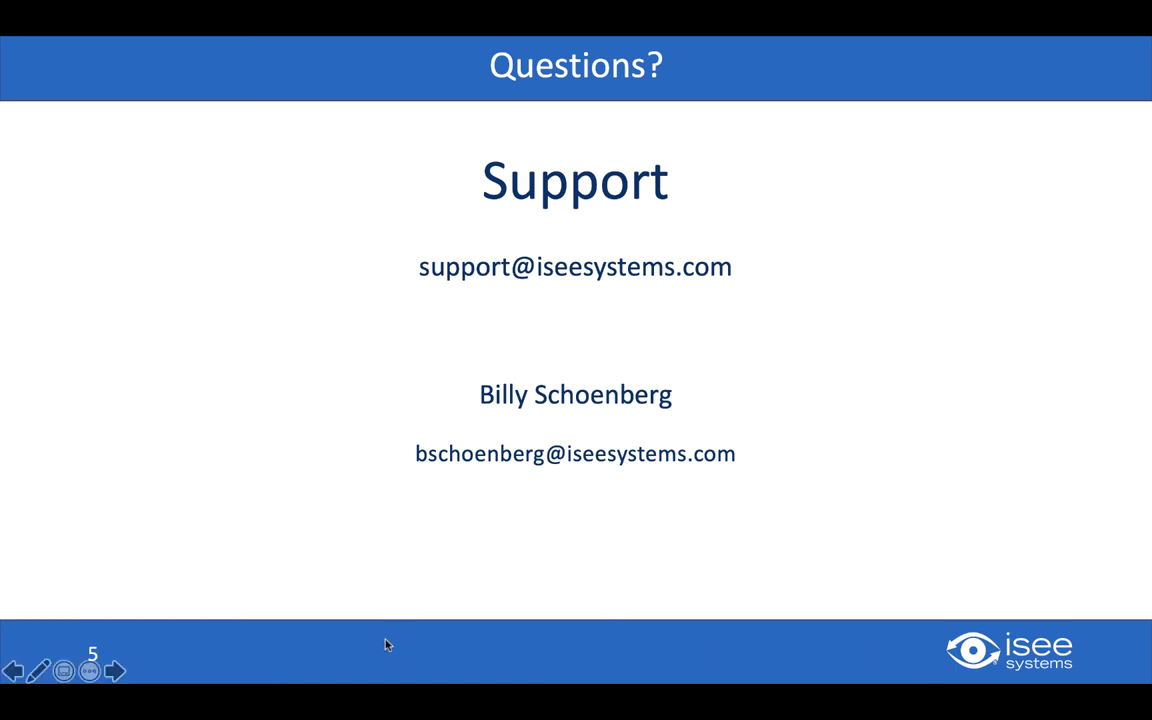
End the slide show and switch back to Stella Architect with the market_growth_full.stmx model in front.
{"action": "key", "text": "Escape"}
{"action": "mouse_move", "coordinate": [368, 700]}
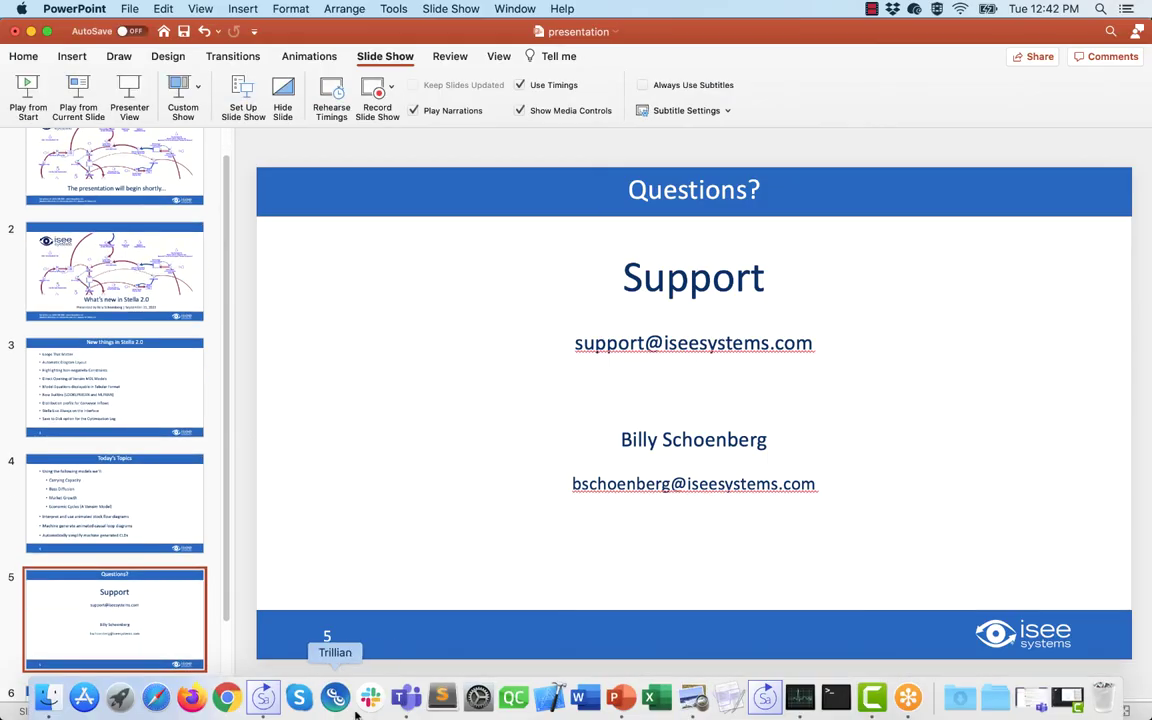
{"action": "left_click", "coordinate": [263, 697]}
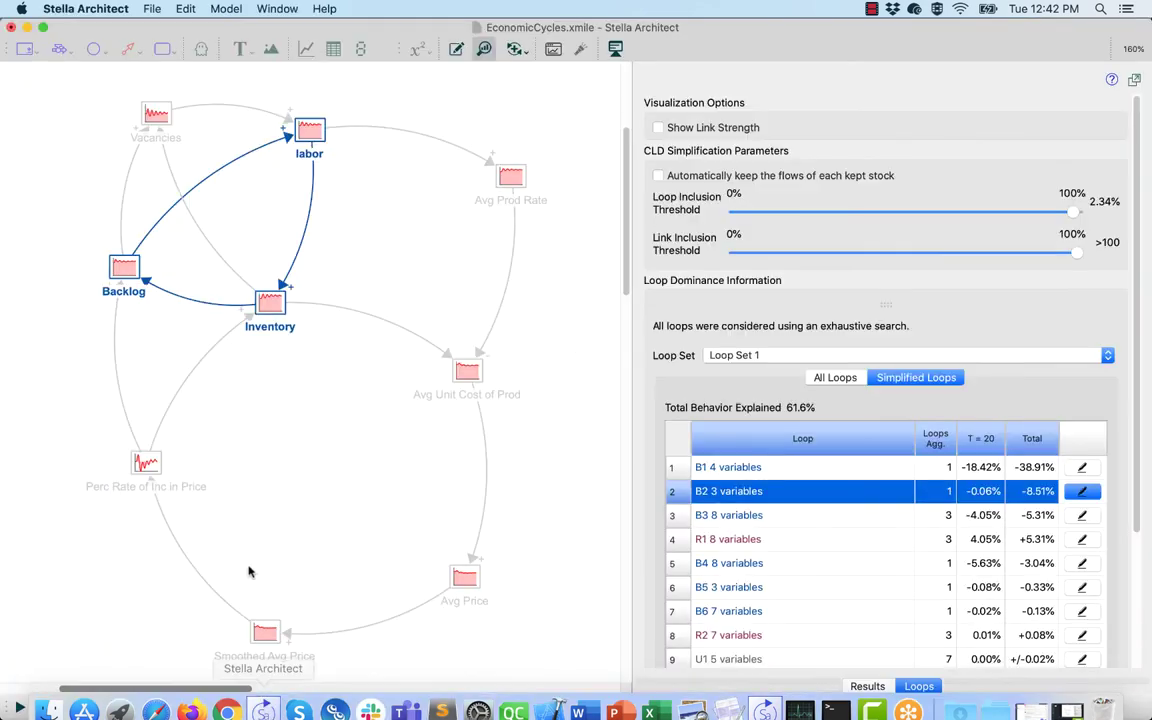
{"action": "left_click", "coordinate": [230, 9]}
{"action": "mouse_move", "coordinate": [258, 10]}
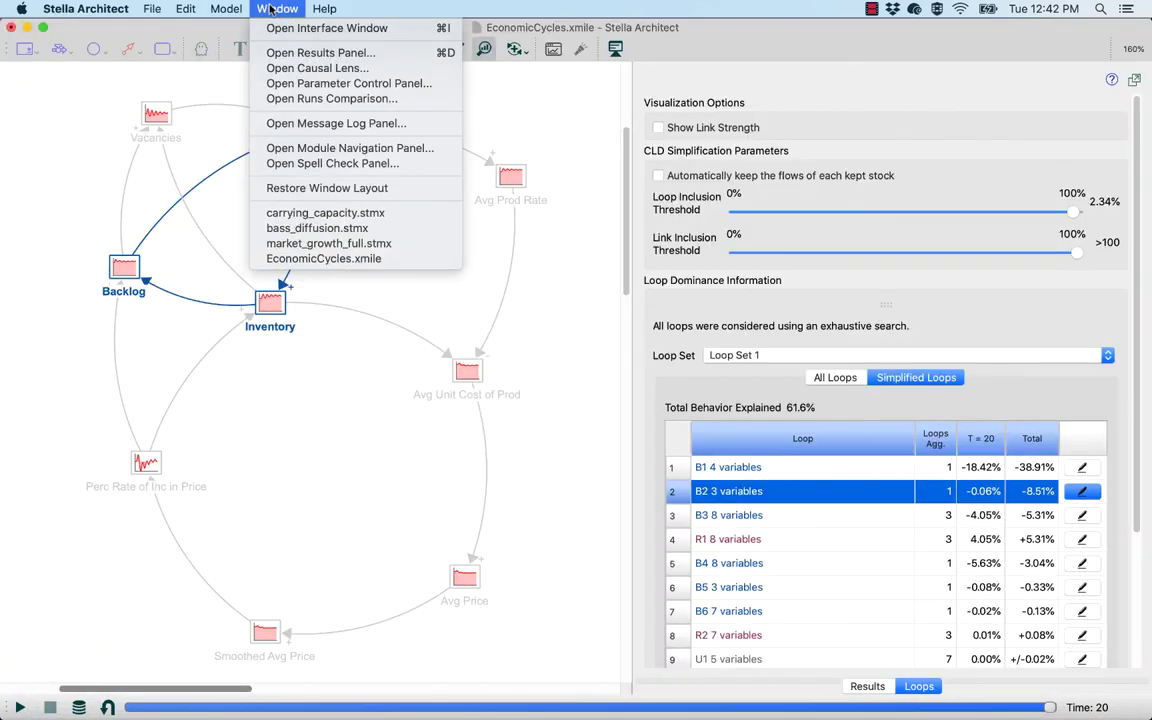
{"action": "left_click", "coordinate": [321, 243]}
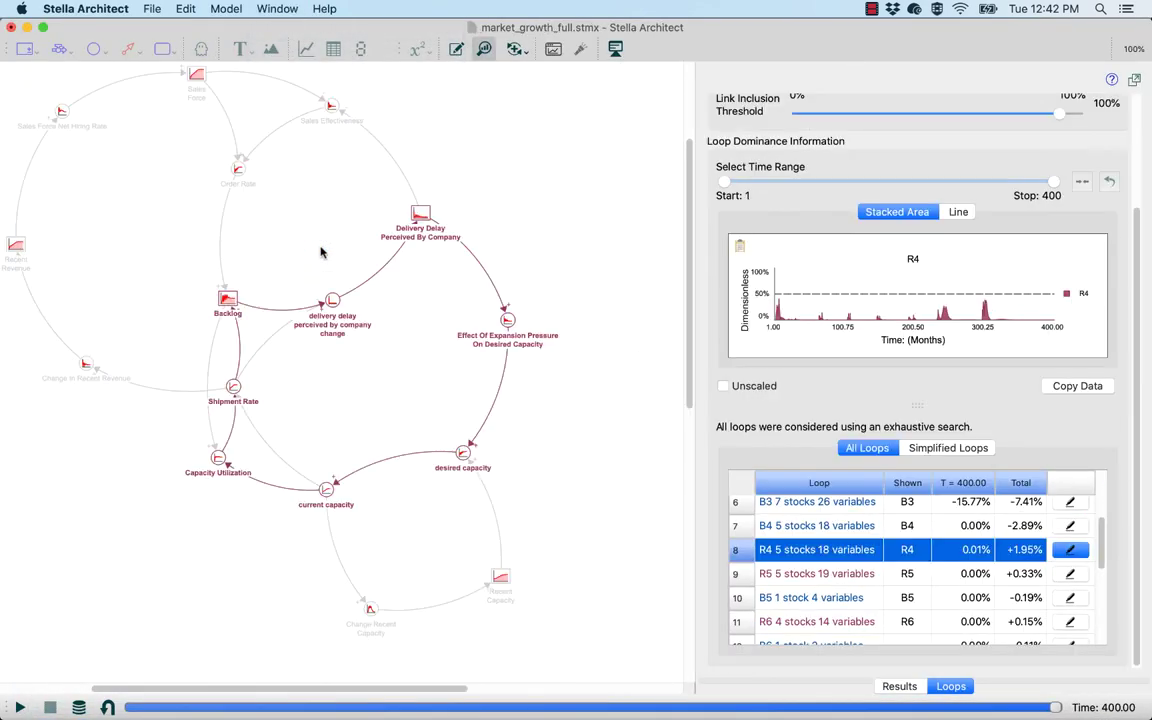
Bring the bass_diffusion.stmx model to the front and return to market_growth_full.stmx.
{"action": "left_click", "coordinate": [278, 9]}
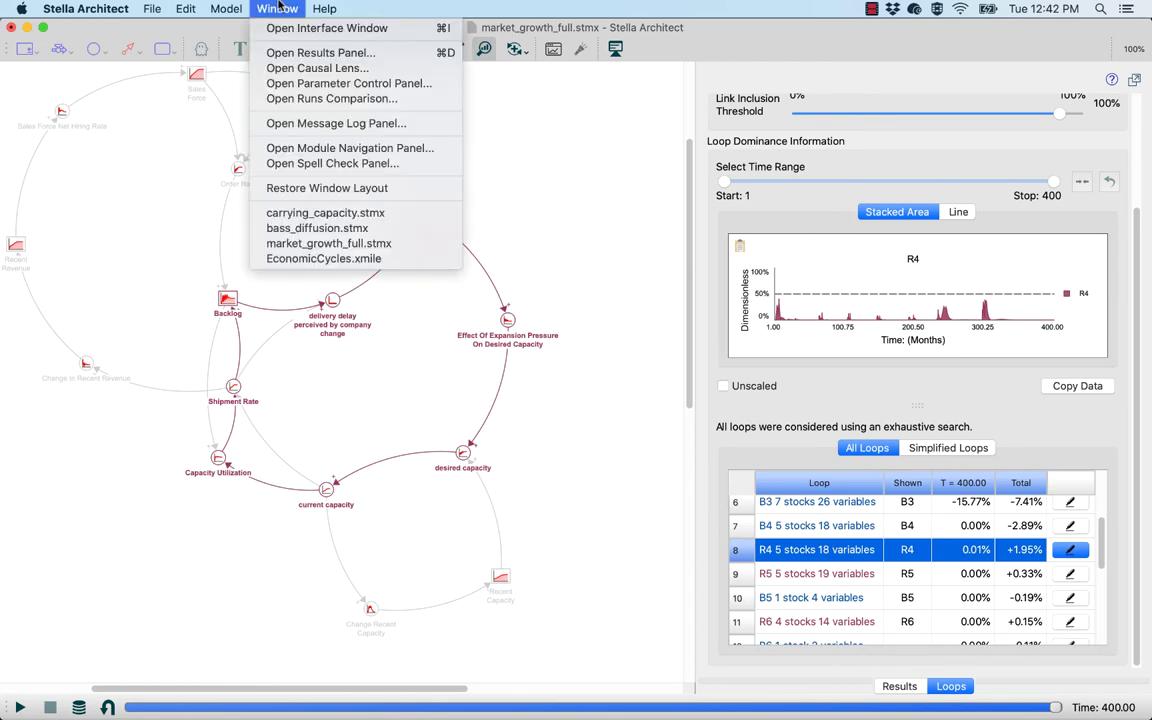
{"action": "left_click", "coordinate": [310, 228]}
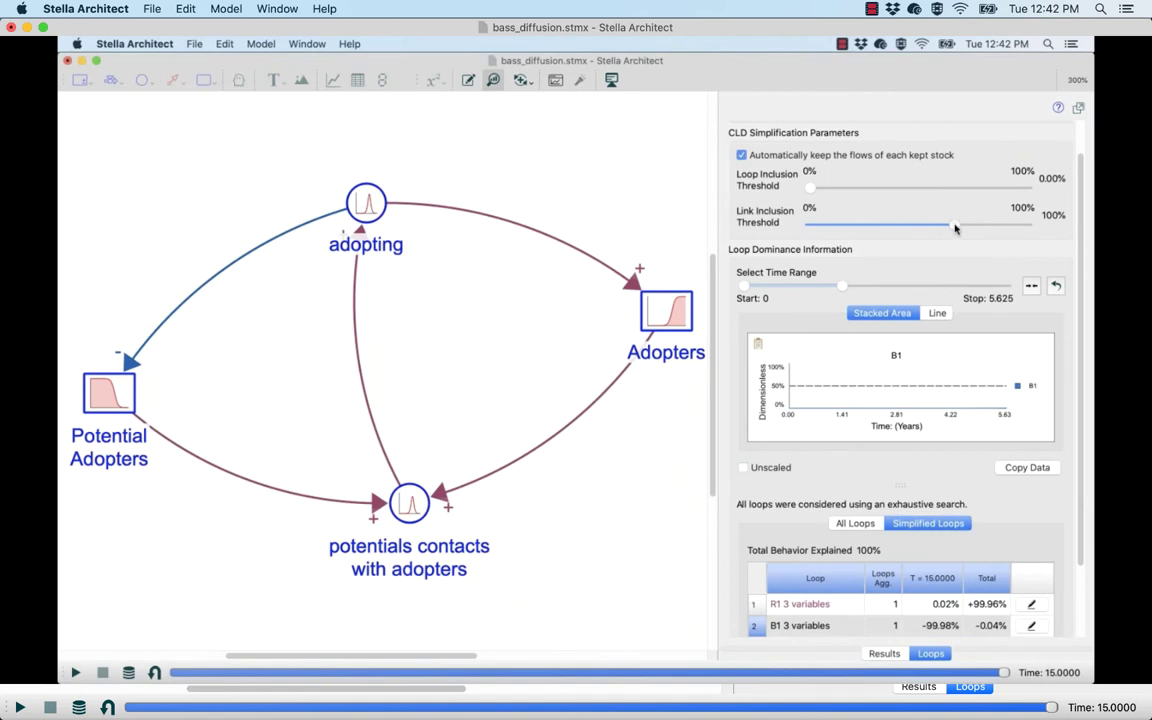
{"action": "left_click", "coordinate": [307, 44]}
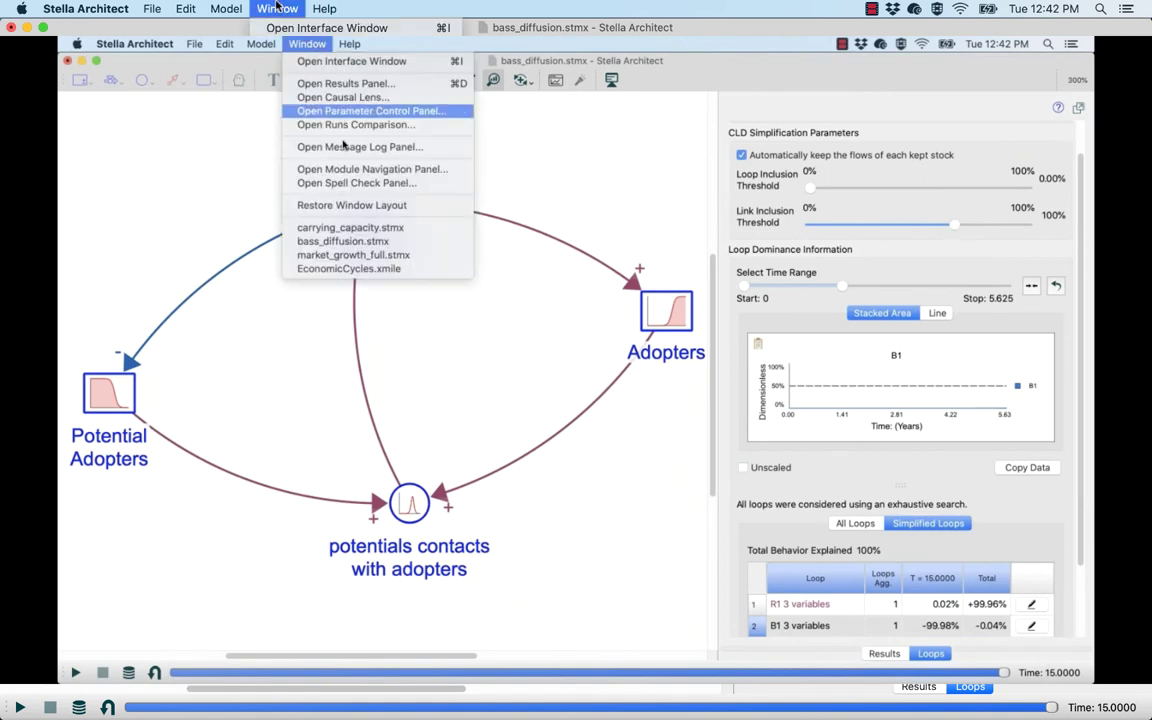
{"action": "left_click", "coordinate": [352, 255]}
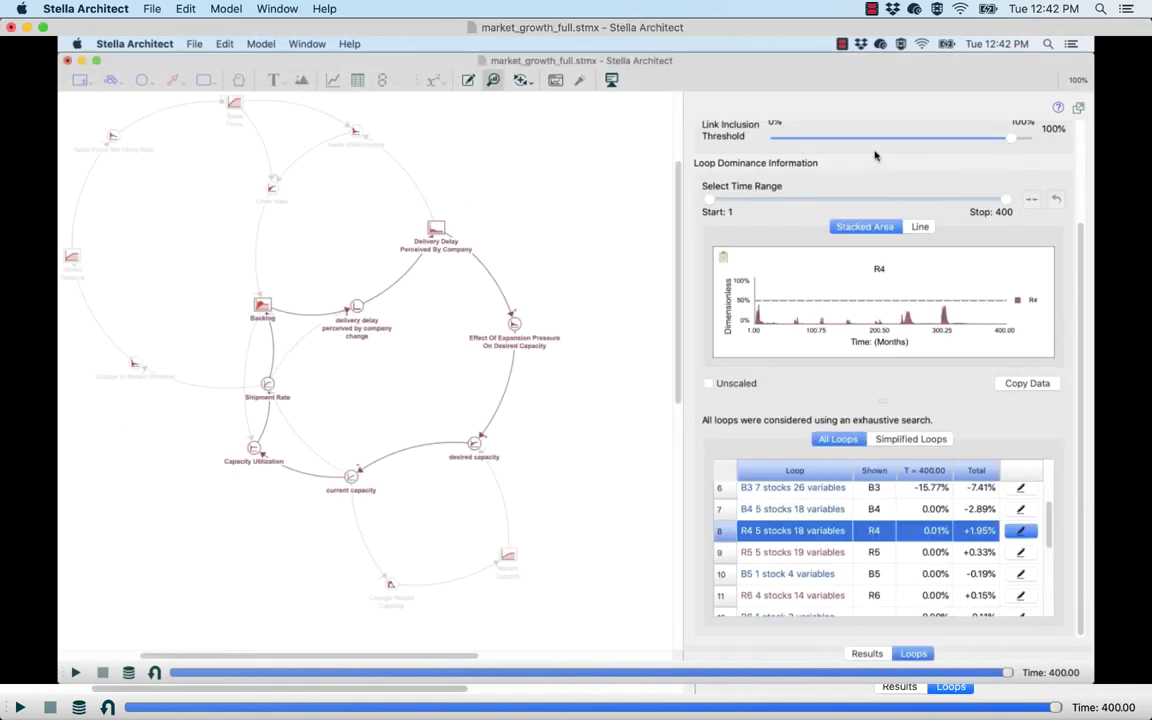
Lower both the loop and link inclusion thresholds of the market growth model to 0%.
{"action": "scroll", "coordinate": [873, 162], "scroll_direction": "up", "scroll_amount": 4}
{"action": "left_click_drag", "start_coordinate": [890, 229], "coordinate": [772, 229]}
{"action": "left_click_drag", "start_coordinate": [1007, 261], "coordinate": [738, 268]}
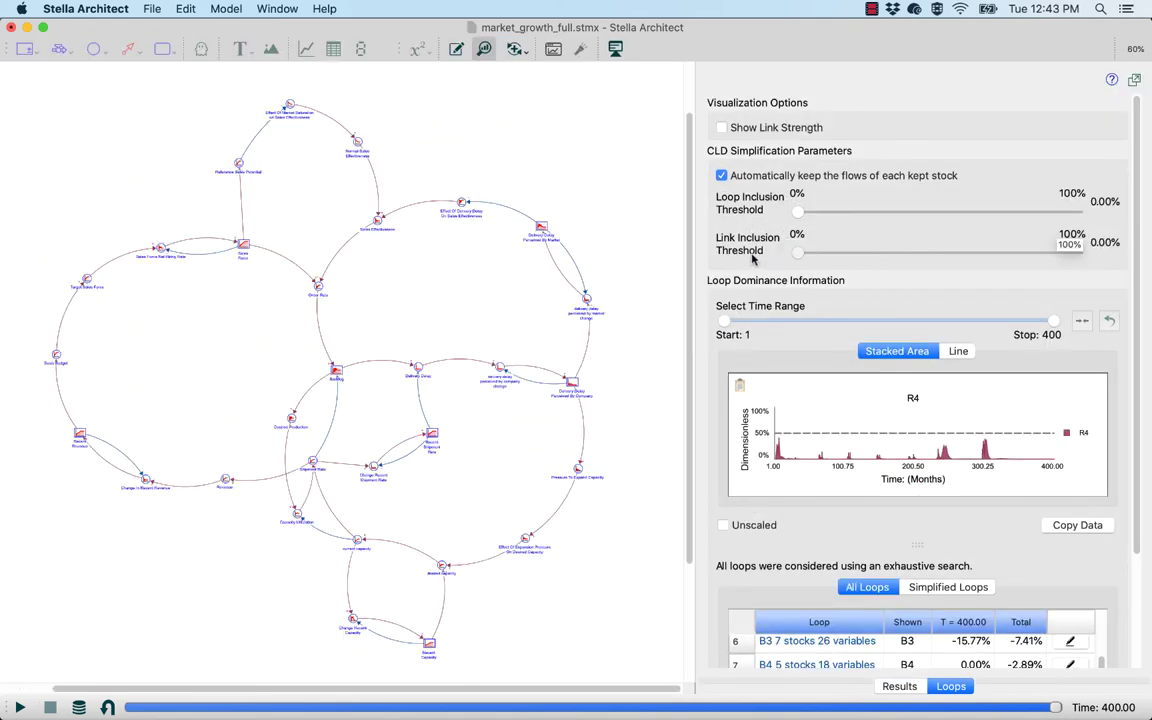
Raise the loop inclusion threshold to 100% and adjust the link inclusion threshold to 100% to simplify the diagram.
{"action": "left_click_drag", "start_coordinate": [797, 212], "coordinate": [1108, 237]}
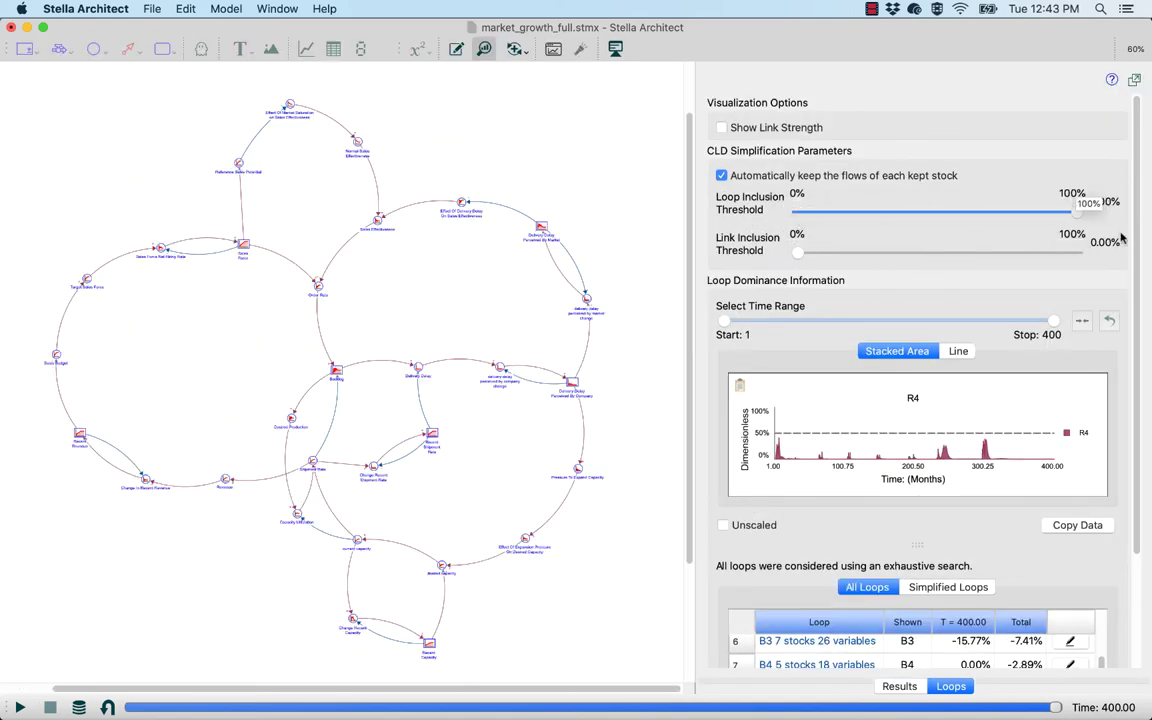
{"action": "left_click_drag", "start_coordinate": [797, 252], "coordinate": [1100, 244]}
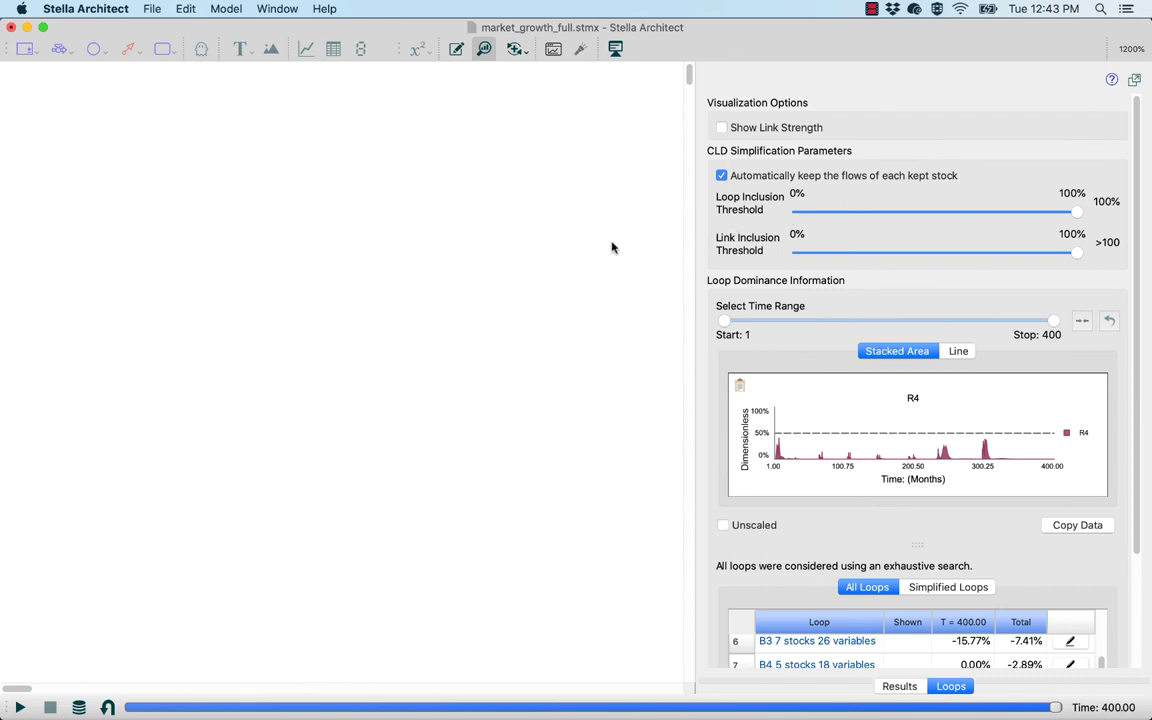
{"action": "mouse_move", "coordinate": [1075, 214]}
{"action": "left_mouse_down"}
{"action": "mouse_move", "coordinate": [1038, 216]}
{"action": "mouse_move", "coordinate": [1077, 212]}
{"action": "left_mouse_up"}
{"action": "left_click_drag", "start_coordinate": [1072, 250], "coordinate": [1069, 251]}
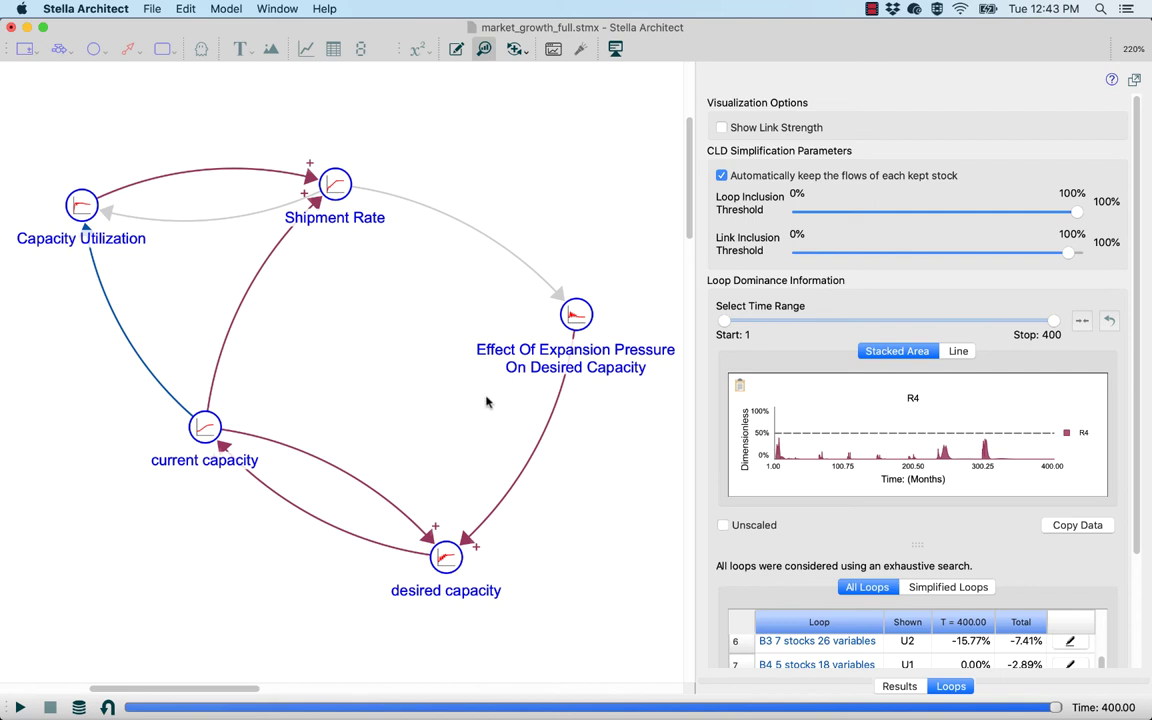
Switch to the simplified loops of the market growth model and extend their list over the chart area.
{"action": "left_click", "coordinate": [928, 586]}
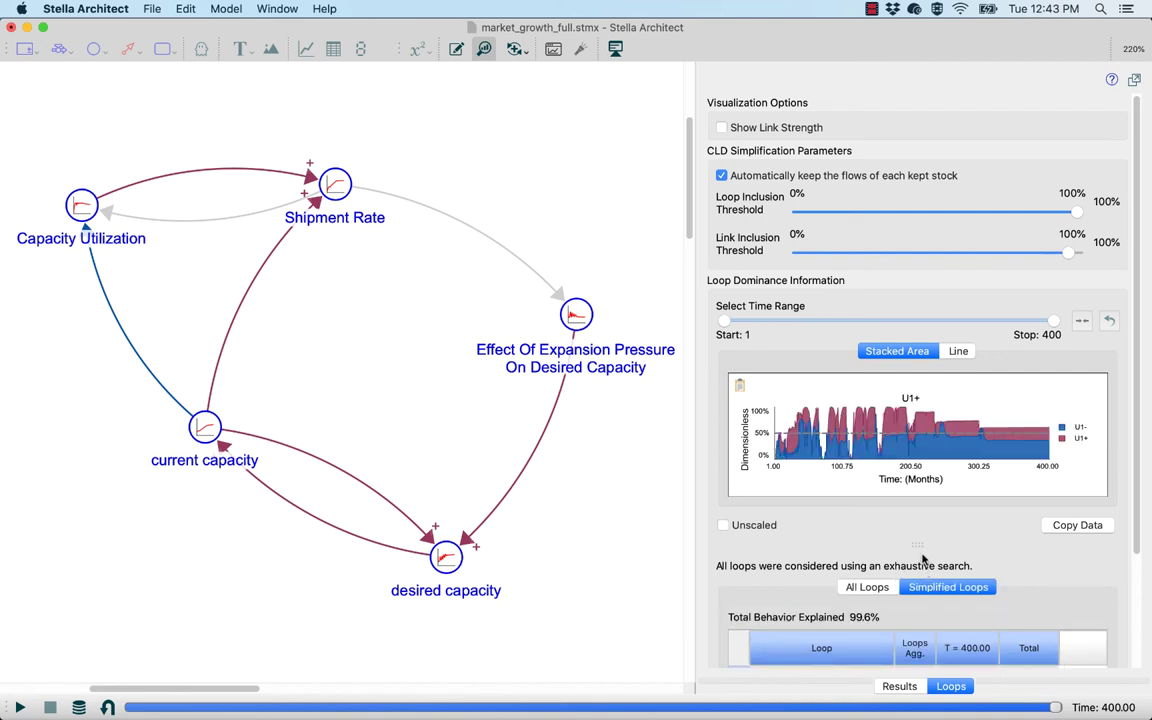
{"action": "left_click_drag", "start_coordinate": [917, 543], "coordinate": [922, 415]}
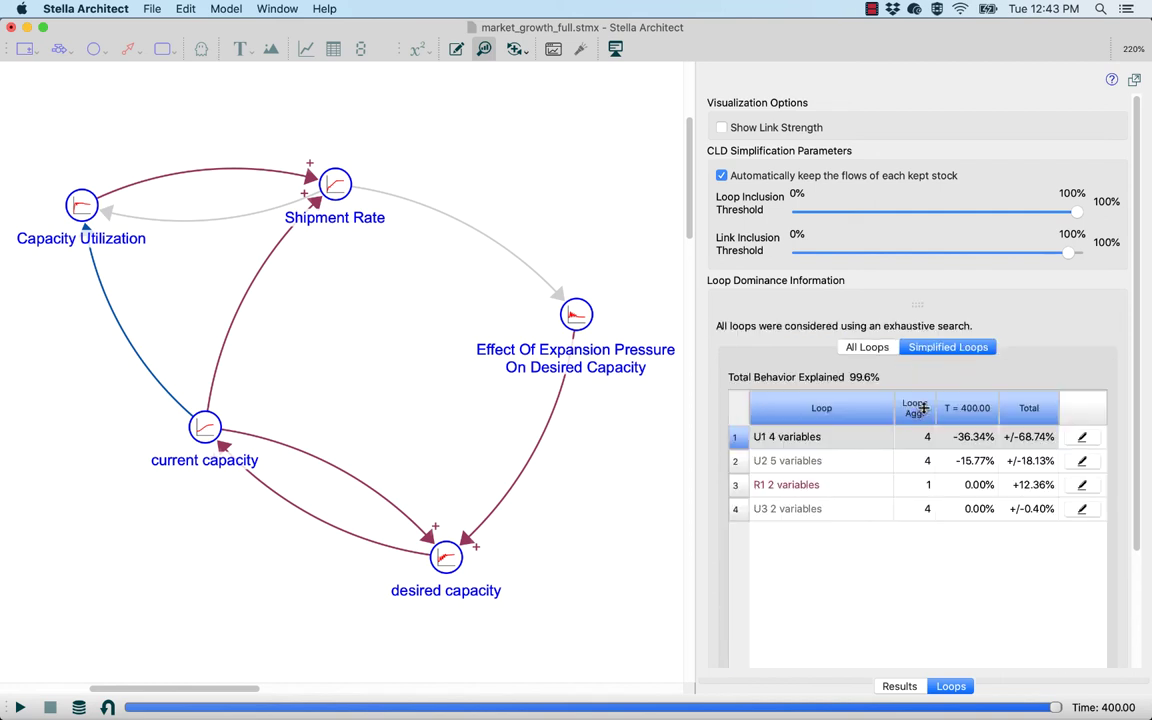
{"action": "left_click", "coordinate": [576, 350]}
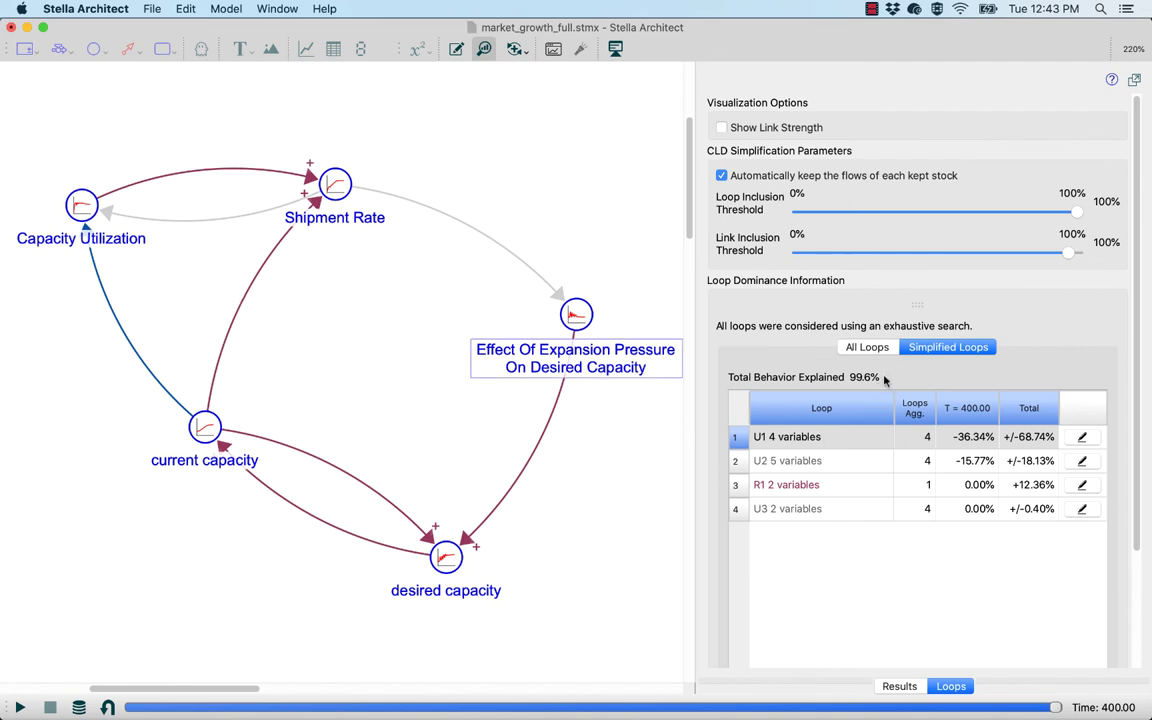
{"action": "left_click", "coordinate": [638, 270]}
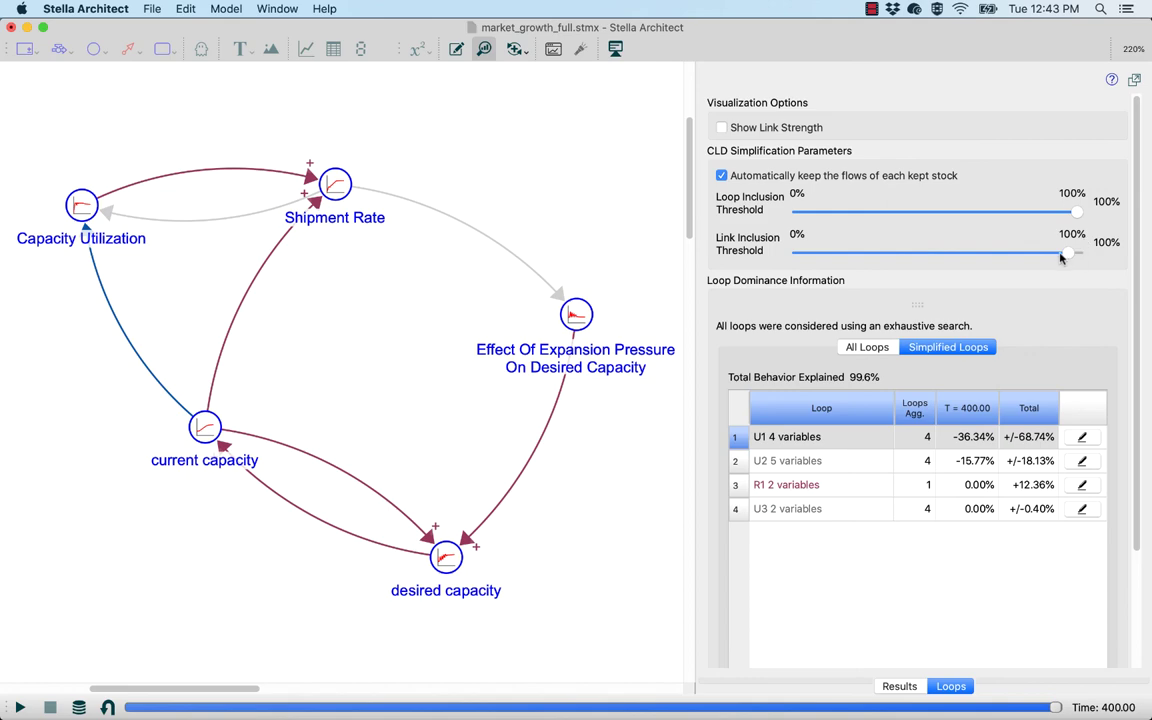
Readjust the simplification, with the link inclusion threshold at 100% and the loop inclusion threshold at 12.4%.
{"action": "left_click_drag", "start_coordinate": [1066, 257], "coordinate": [1042, 257]}
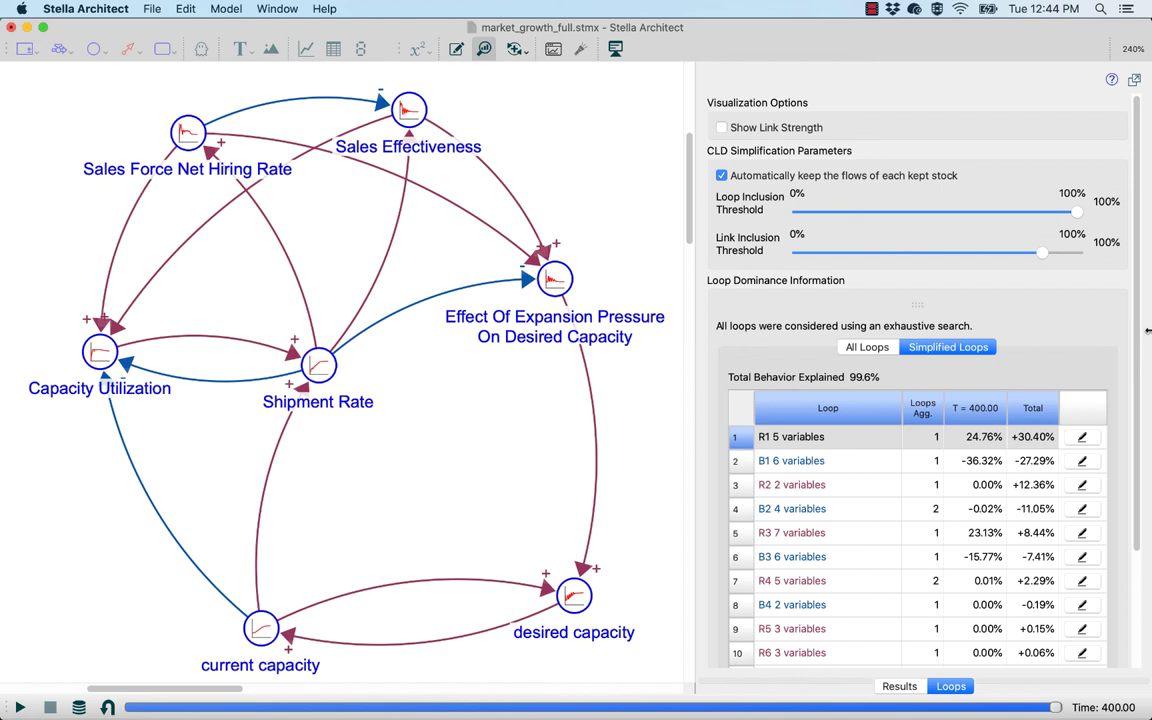
{"action": "mouse_move", "coordinate": [1042, 252]}
{"action": "left_mouse_down"}
{"action": "mouse_move", "coordinate": [1111, 254]}
{"action": "mouse_move", "coordinate": [1077, 217]}
{"action": "mouse_move", "coordinate": [1041, 217]}
{"action": "mouse_move", "coordinate": [1062, 259]}
{"action": "left_mouse_up"}
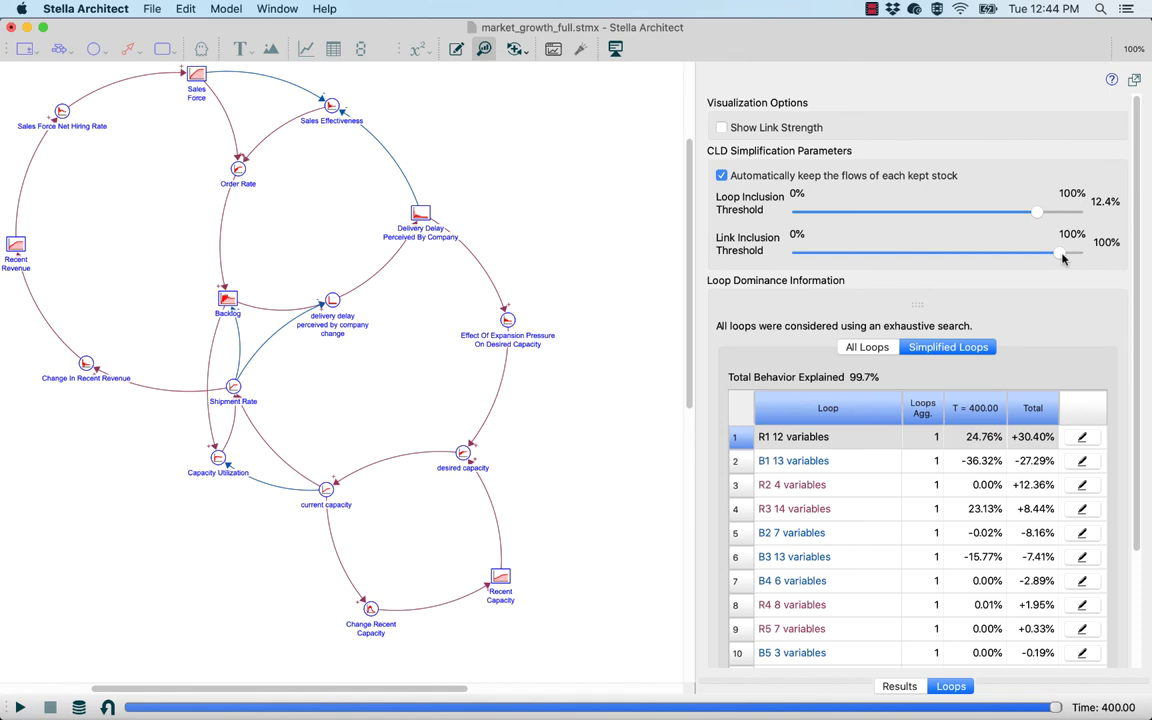
Bring the loop dominance chart back above the loop list and rerun the market growth model in its full stock-and-flow diagram.
{"action": "left_click_drag", "start_coordinate": [829, 304], "coordinate": [928, 447]}
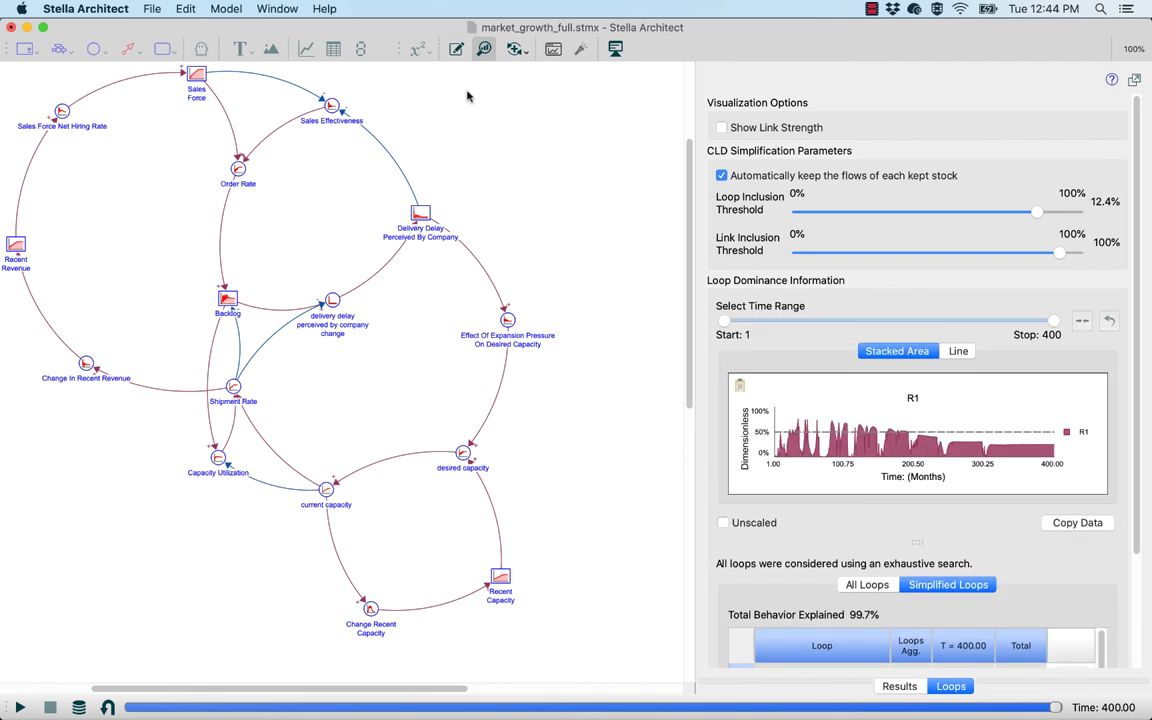
{"action": "left_click", "coordinate": [457, 50]}
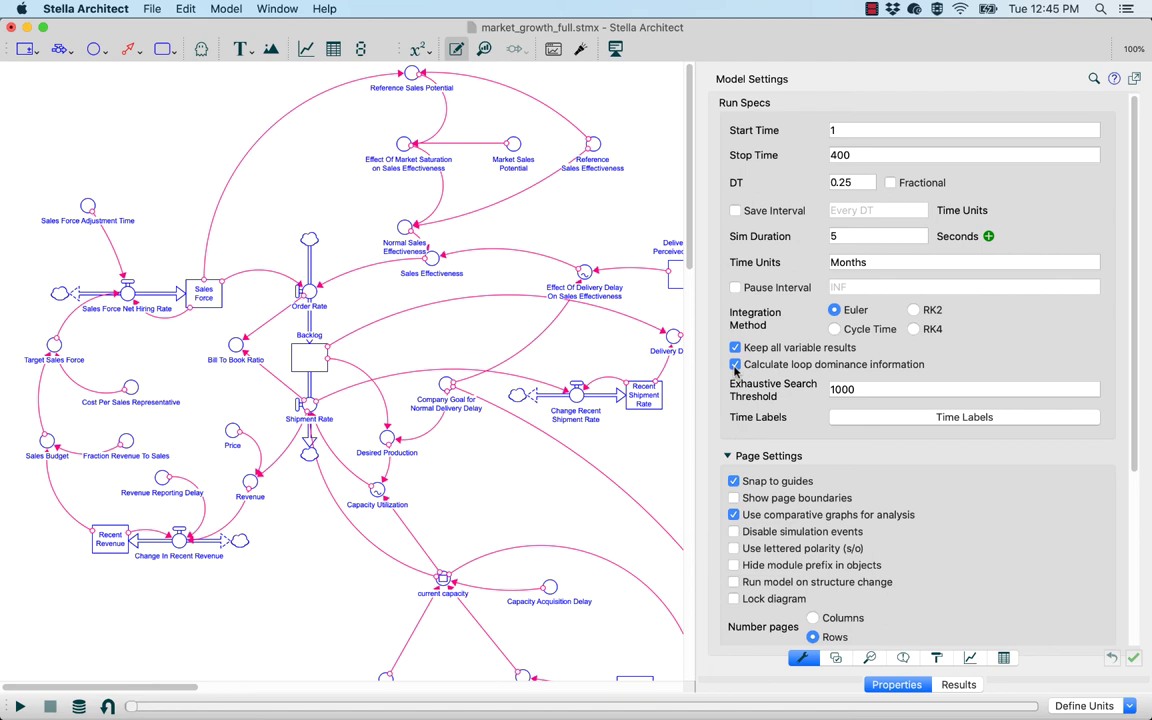
{"action": "left_click", "coordinate": [19, 706]}
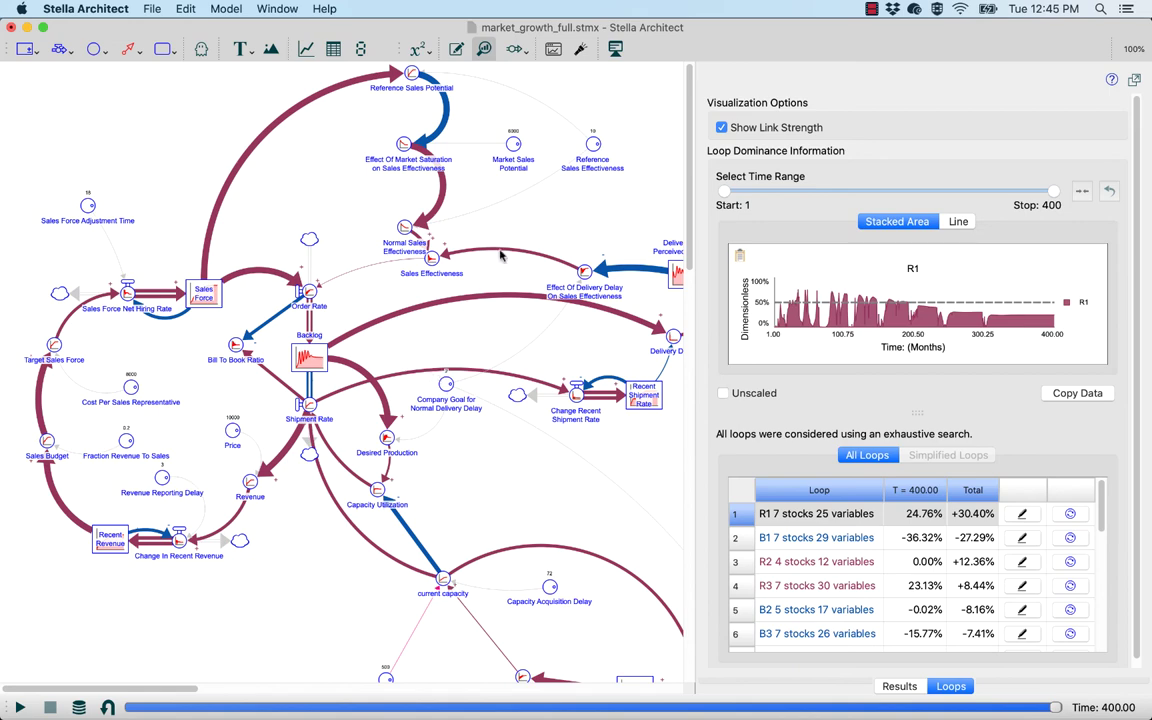
Return the market growth model to editing and switch to the open bass_diffusion.stmx model.
{"action": "left_click", "coordinate": [509, 202]}
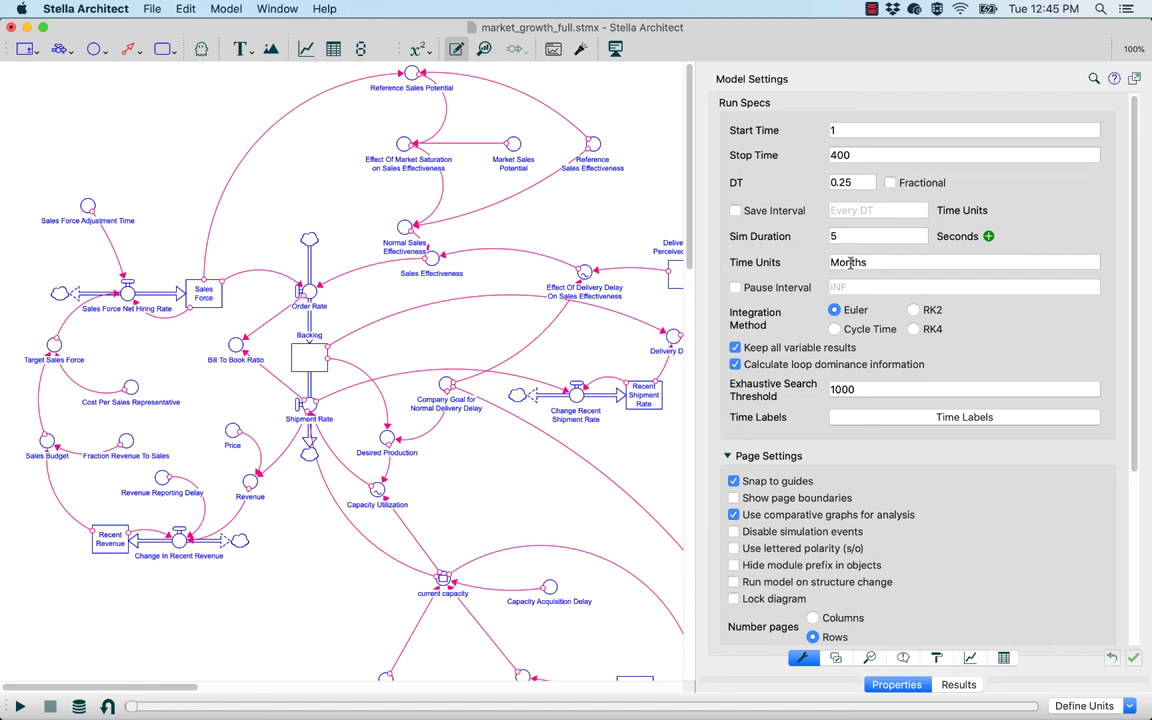
{"action": "left_click", "coordinate": [288, 9]}
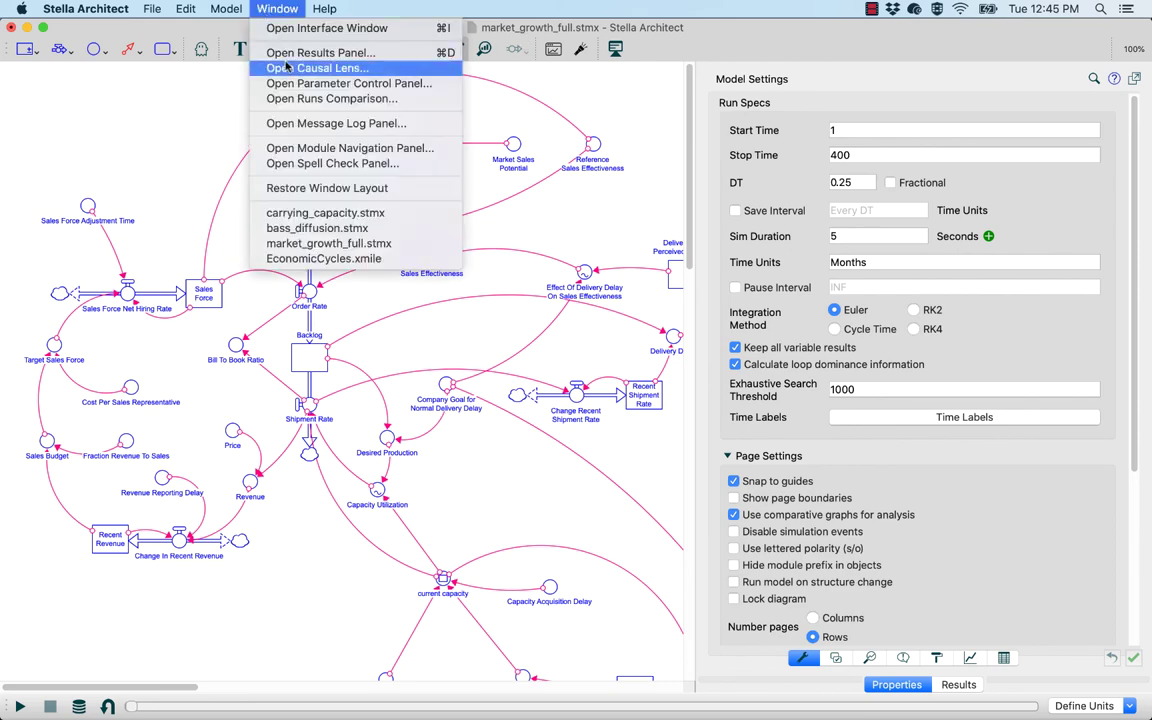
{"action": "left_click", "coordinate": [312, 229]}
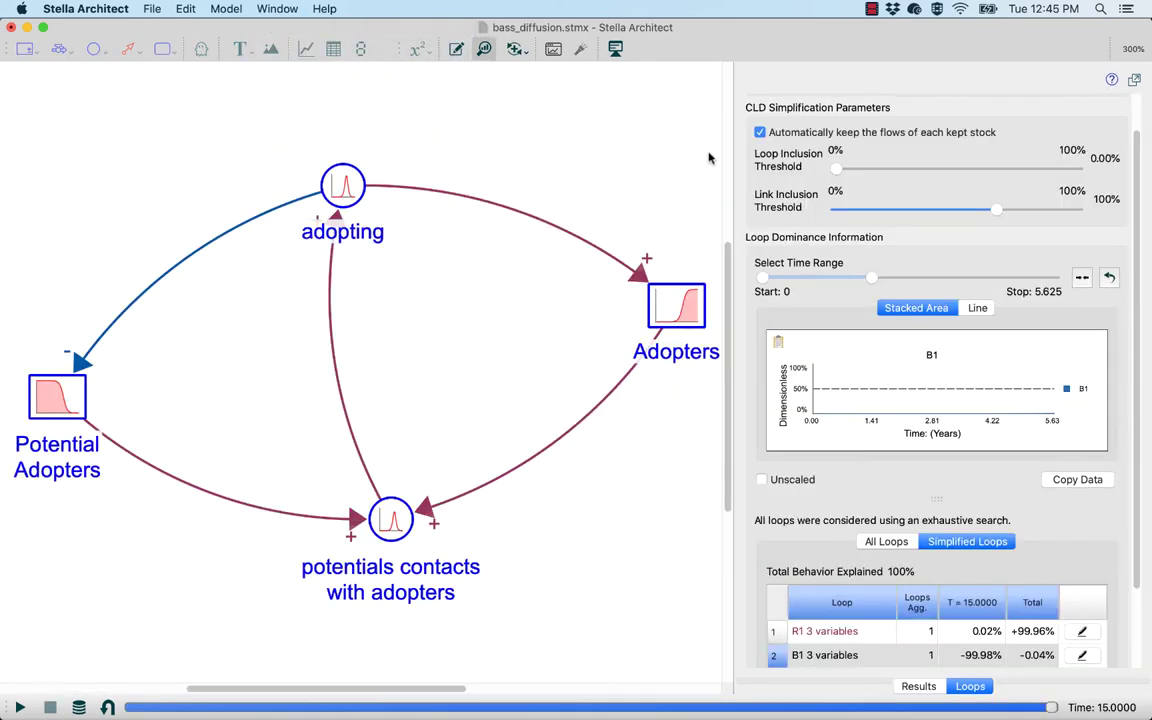
Reset and rerun the bass diffusion simulation in its simplified causal loop diagram, and list all of its loops.
{"action": "left_click", "coordinate": [108, 707]}
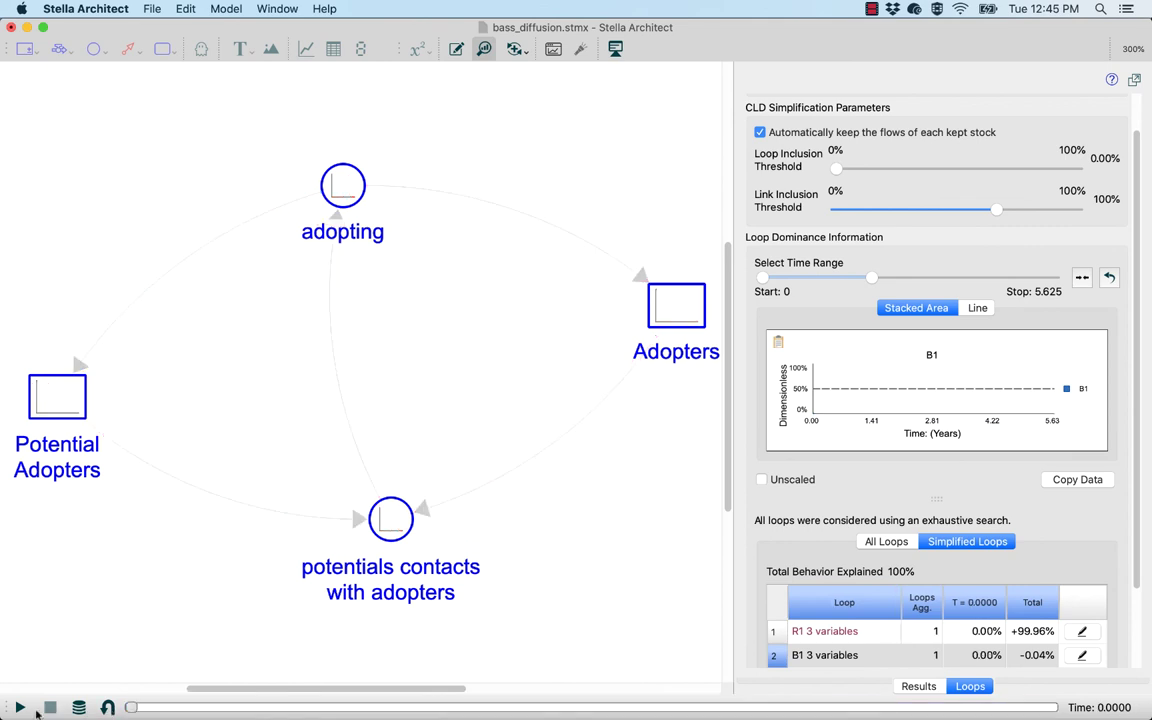
{"action": "left_click", "coordinate": [20, 707]}
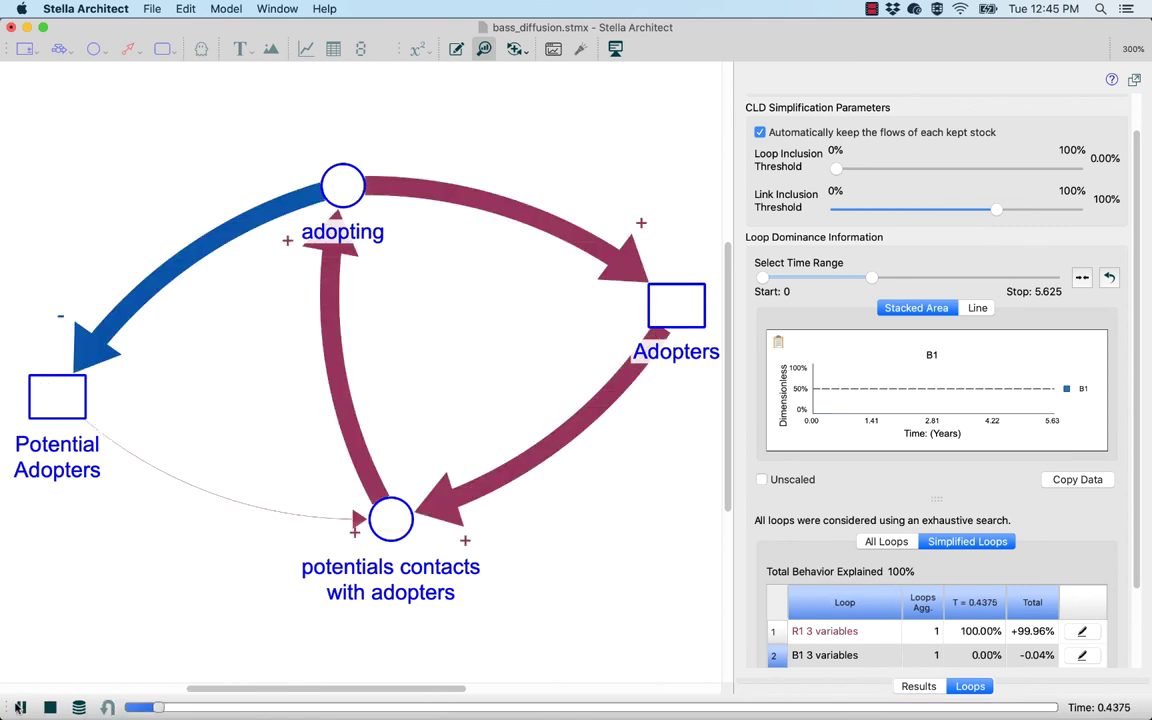
{"action": "left_click", "coordinate": [866, 541]}
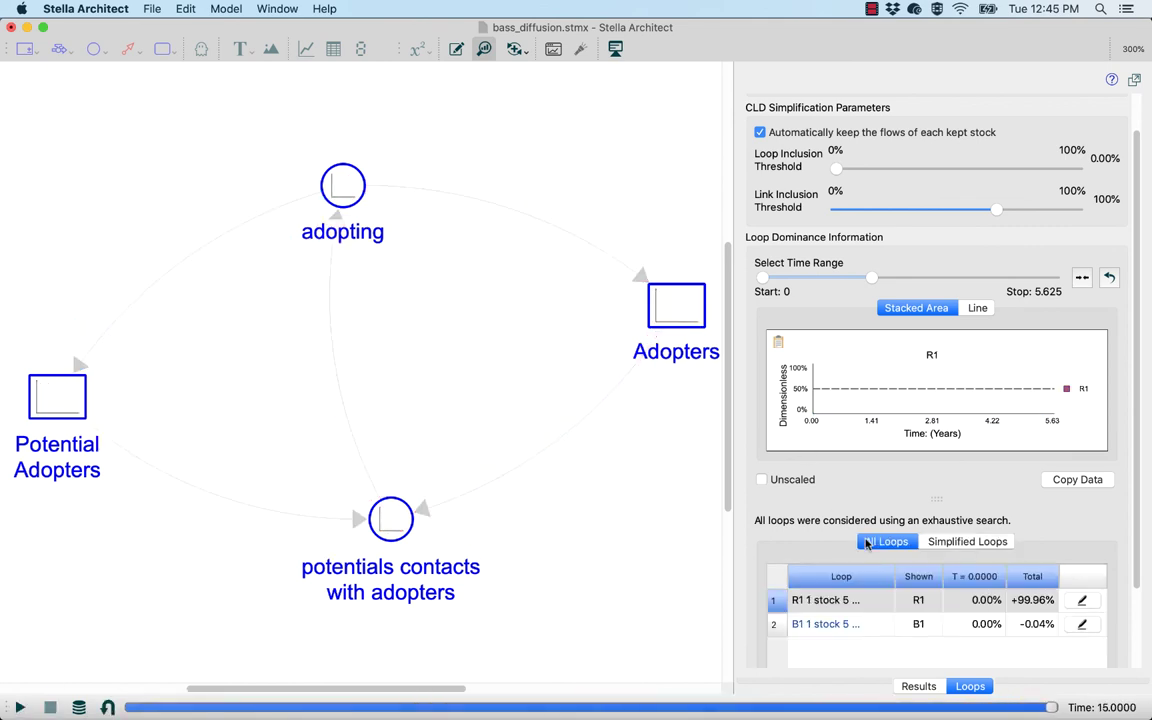
Return the bass diffusion model to its editable stock-and-flow diagram and run the simulation there.
{"action": "left_click", "coordinate": [456, 50]}
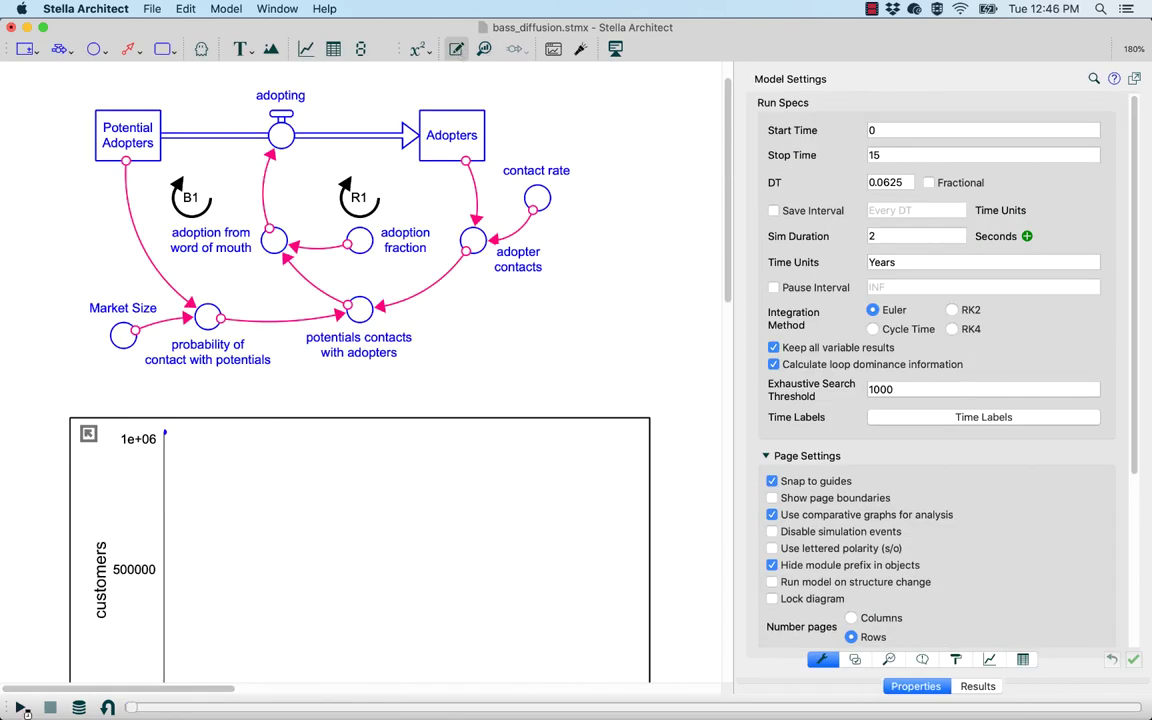
{"action": "left_click", "coordinate": [20, 707]}
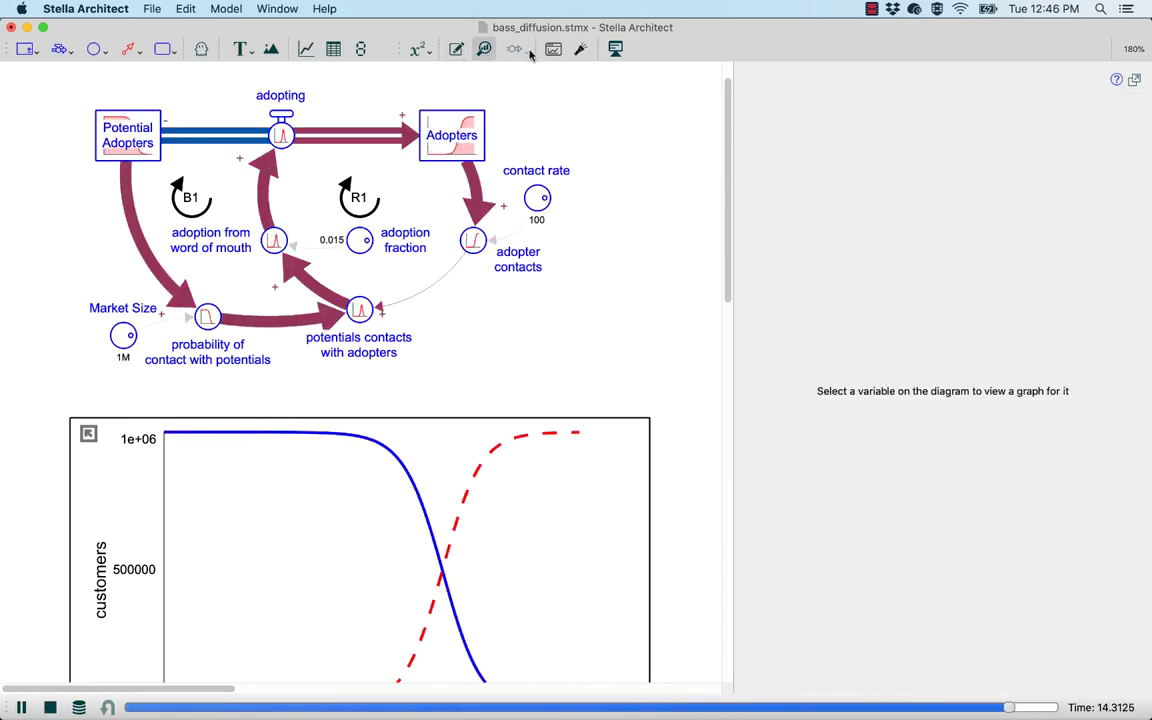